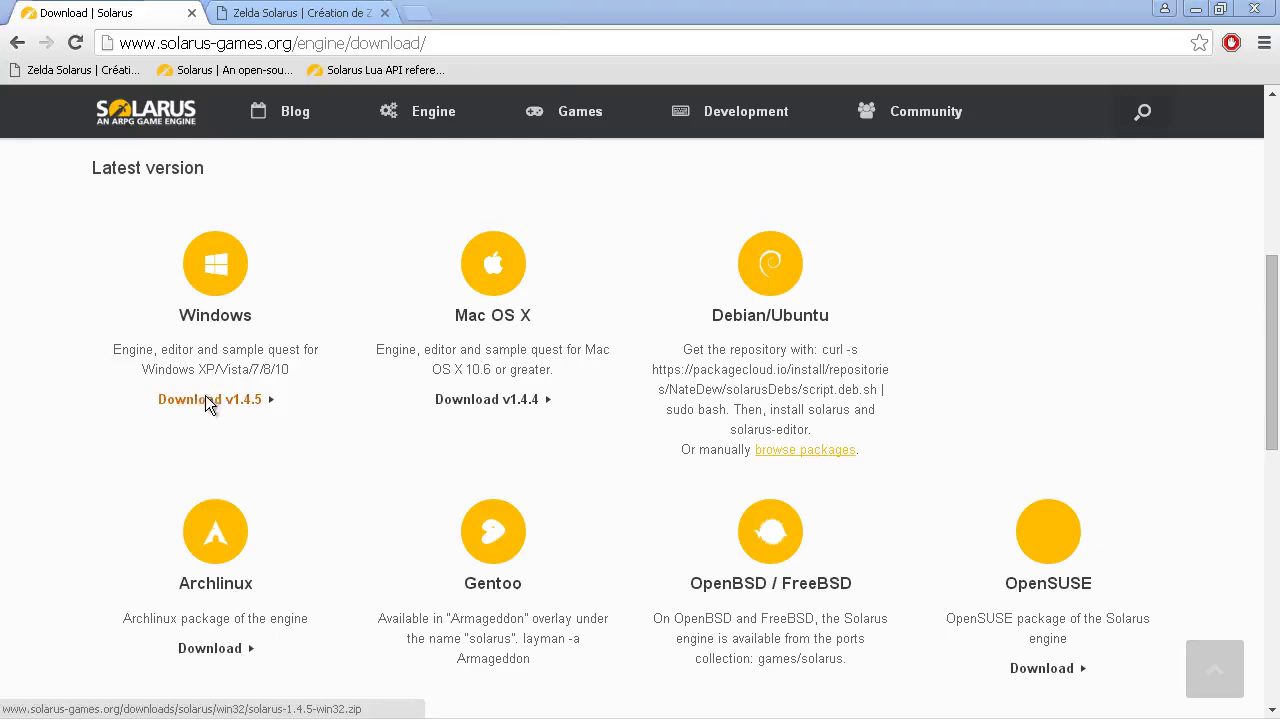
Step: Save the Windows package solarus-1.4.5-win32.zip in the tuto_solarus folder
{"action": "left_click", "coordinate": [411, 42]}
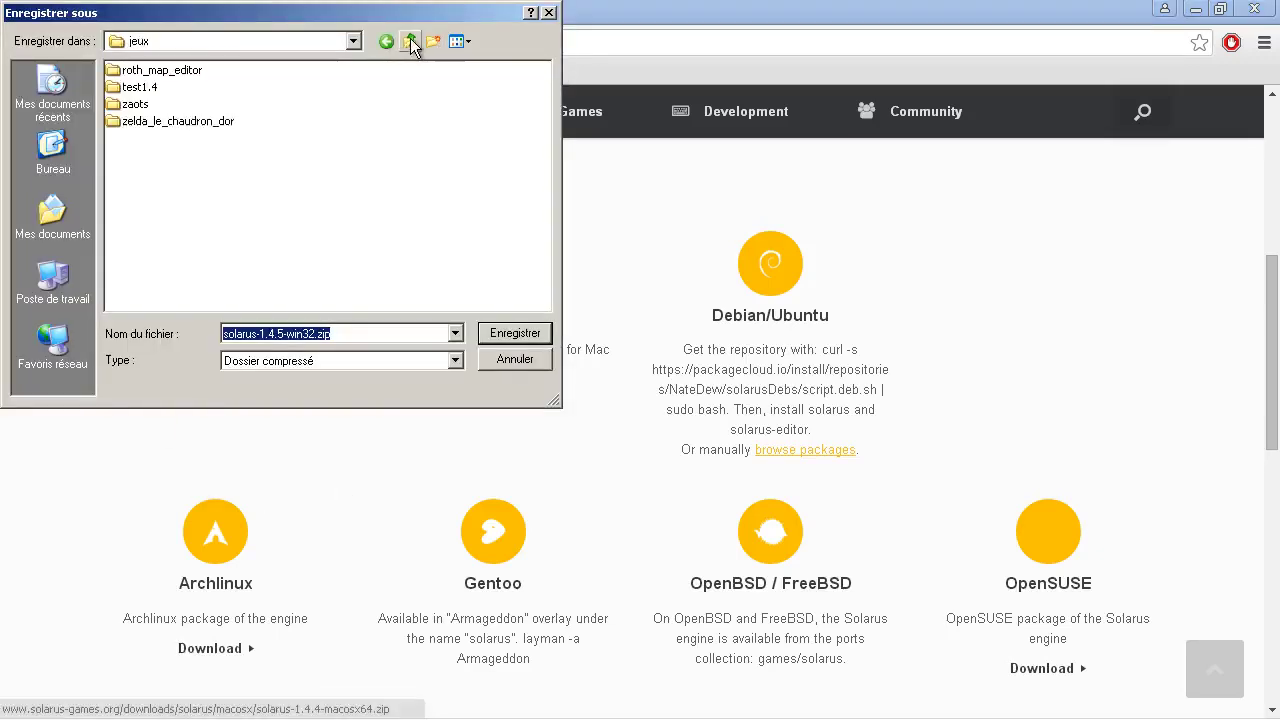
{"action": "left_click", "coordinate": [411, 42]}
{"action": "double_click", "coordinate": [176, 200]}
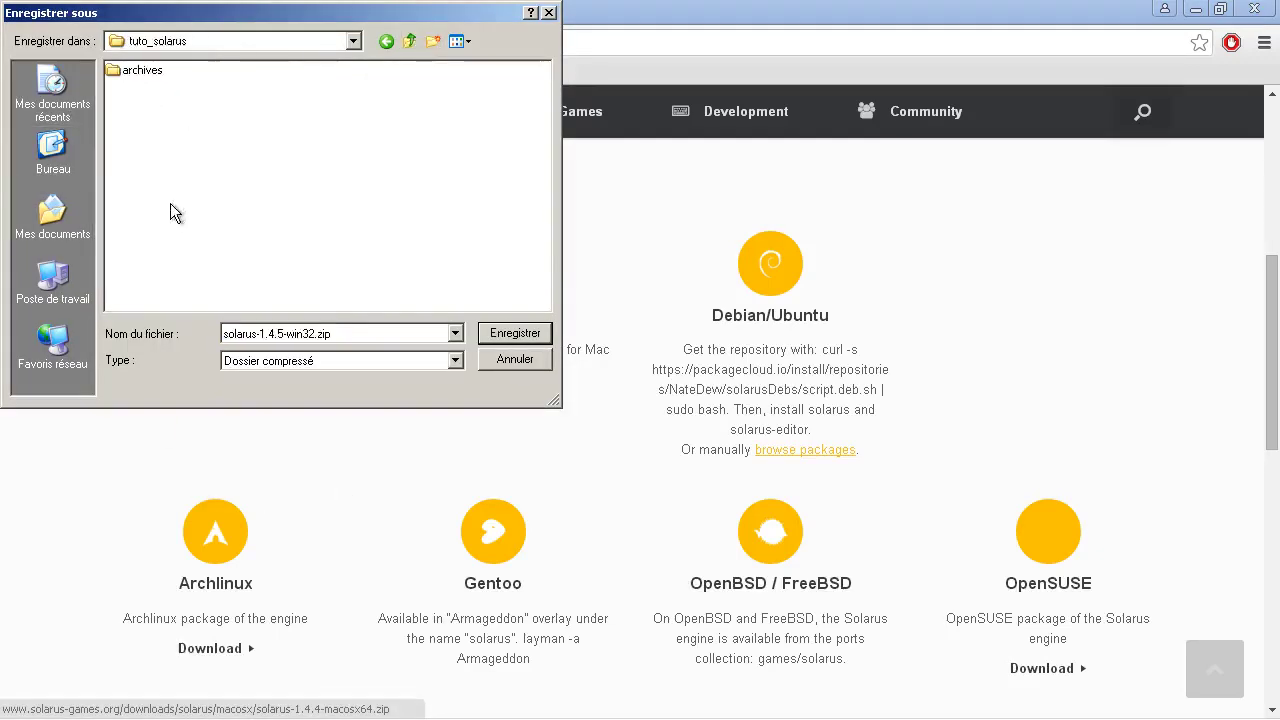
{"action": "left_click", "coordinate": [515, 333]}
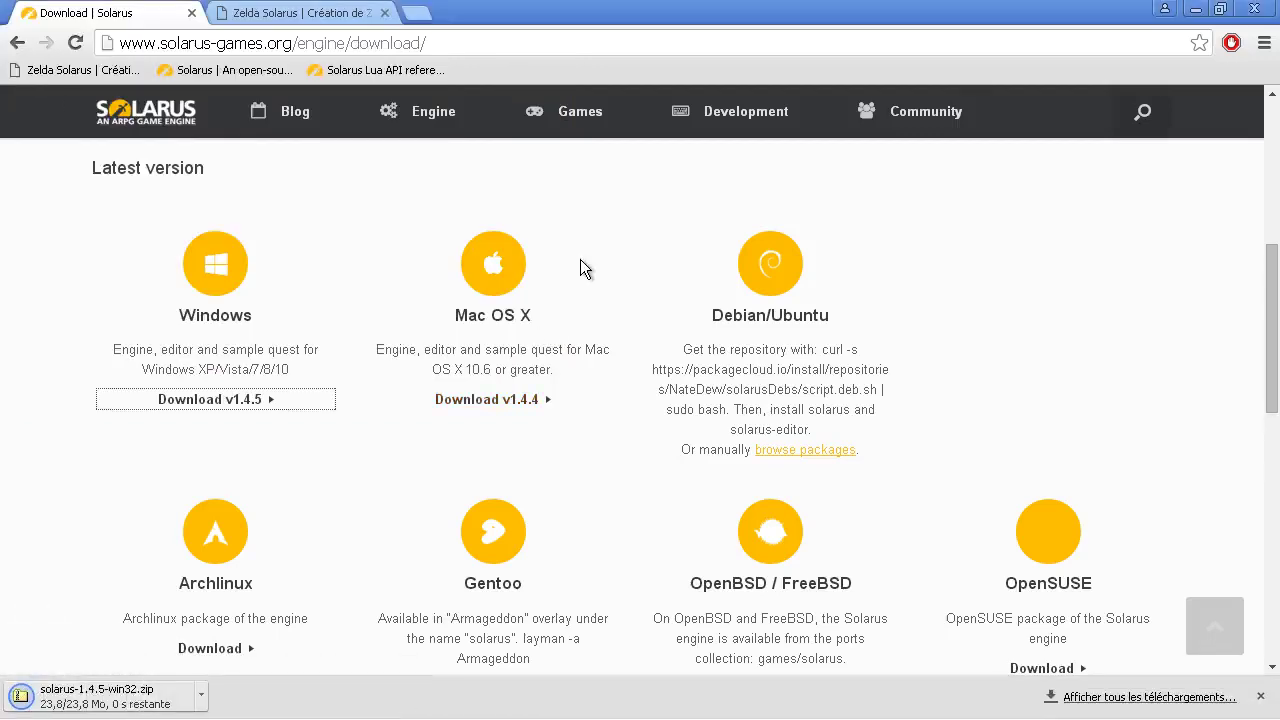
{"action": "left_click", "coordinate": [360, 318]}
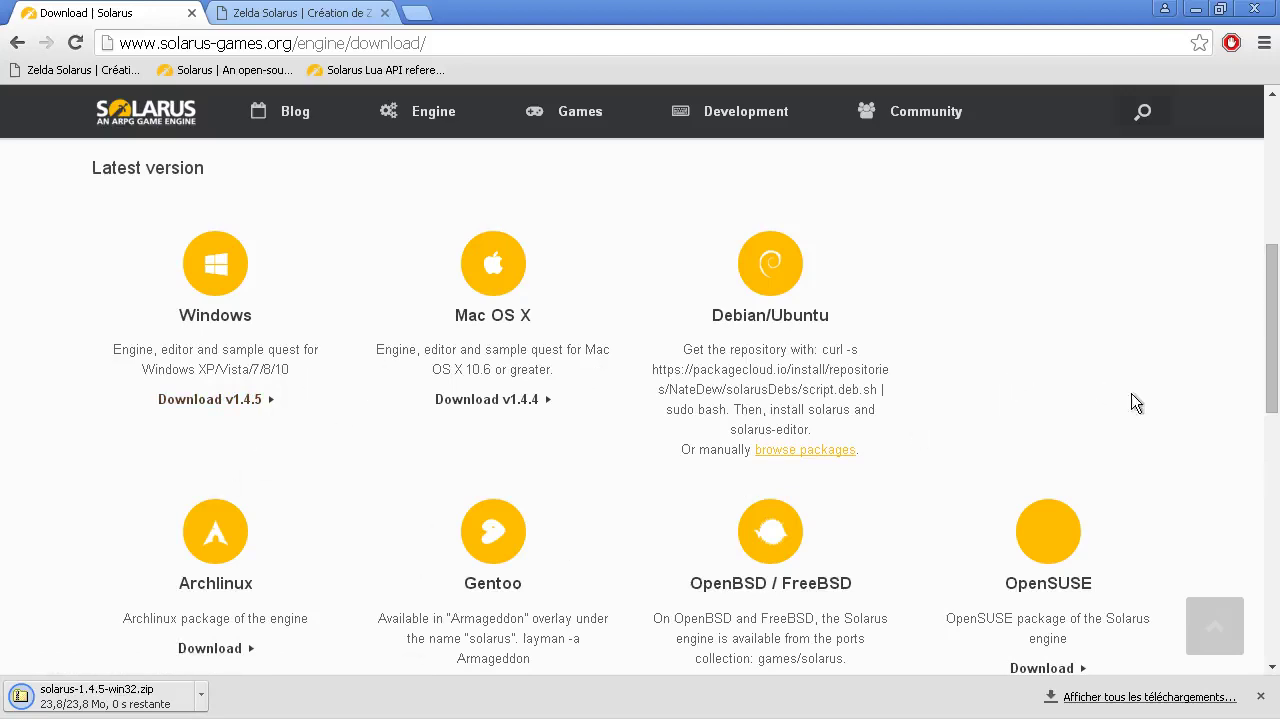
{"action": "scroll", "coordinate": [1120, 385], "scroll_direction": "up", "scroll_amount": 2}
{"action": "scroll", "coordinate": [1113, 370], "scroll_direction": "down", "scroll_amount": 1}
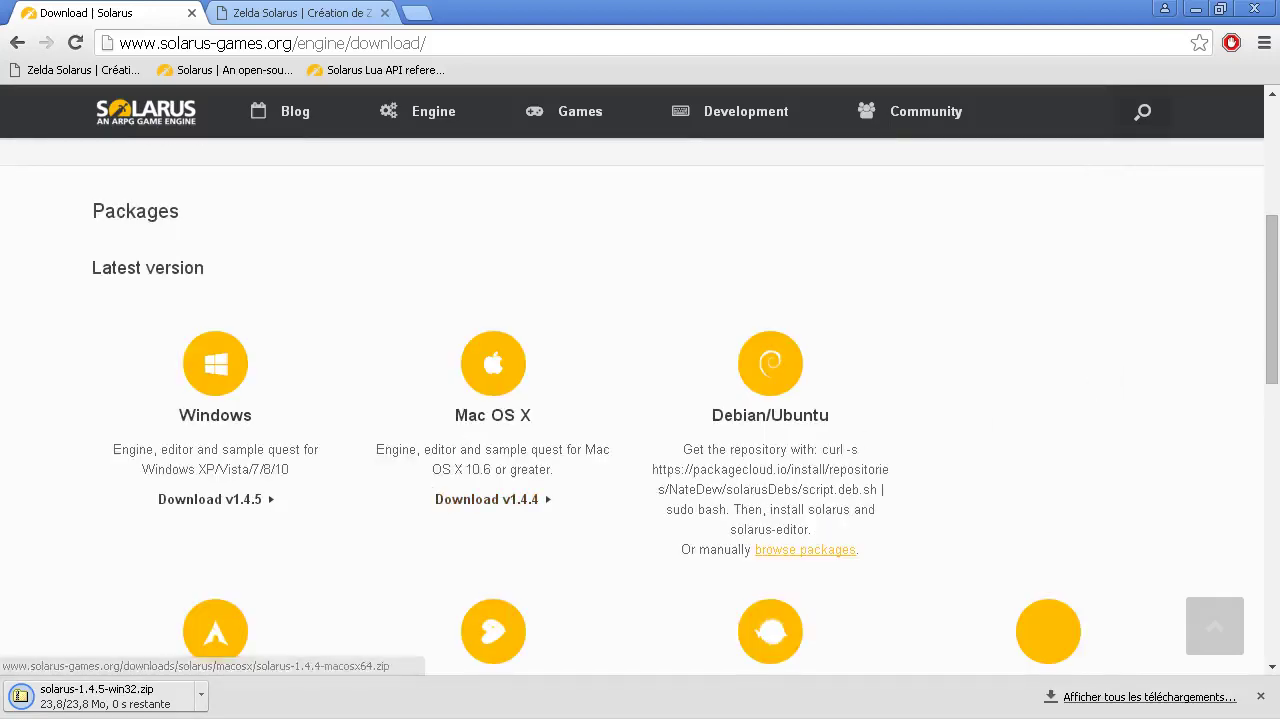
Step: Switch to the file explorer and open the tuto_solarus folder in Mes documents
{"action": "mouse_move", "coordinate": [217, 710]}
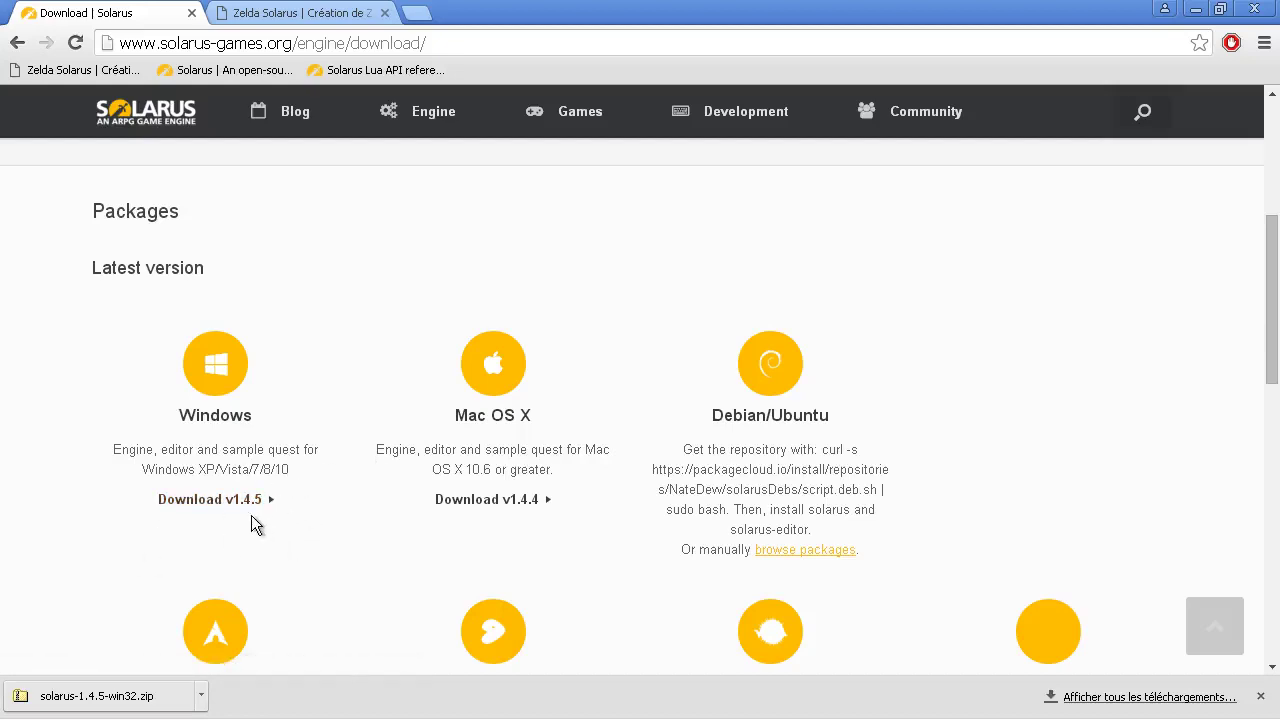
{"action": "mouse_move", "coordinate": [287, 715]}
{"action": "mouse_move", "coordinate": [640, 717]}
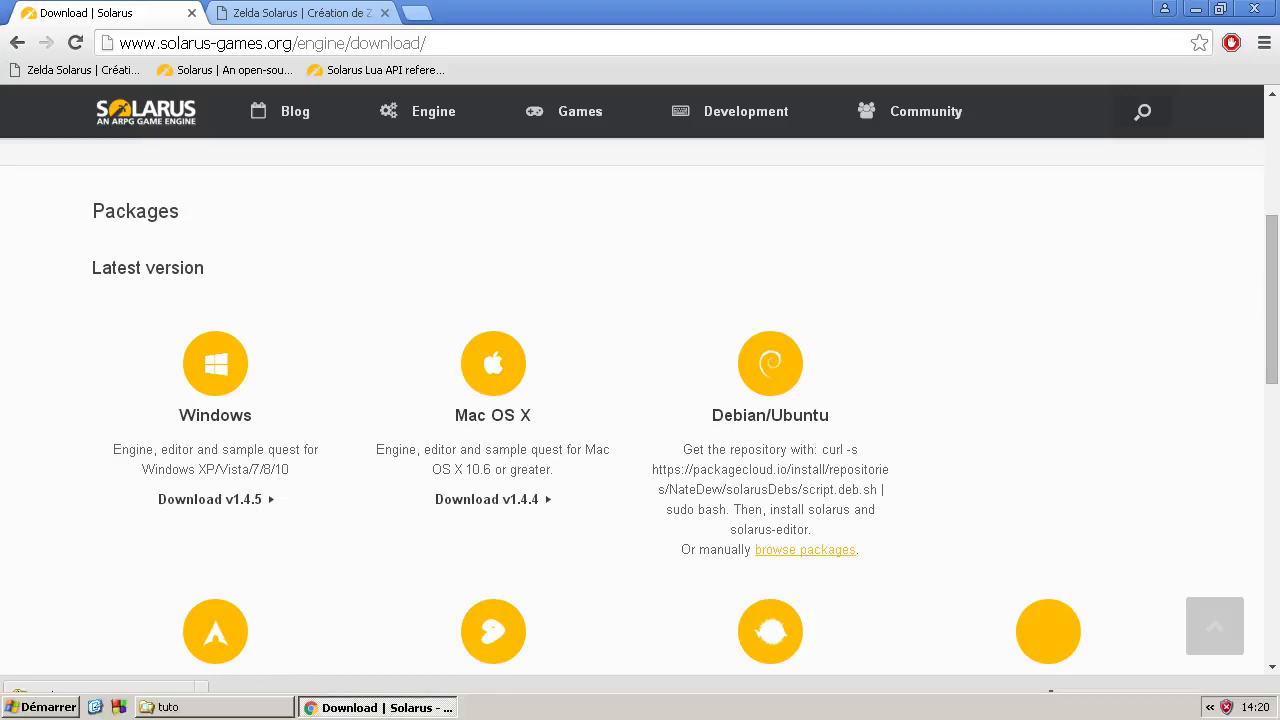
{"action": "left_click", "coordinate": [246, 714]}
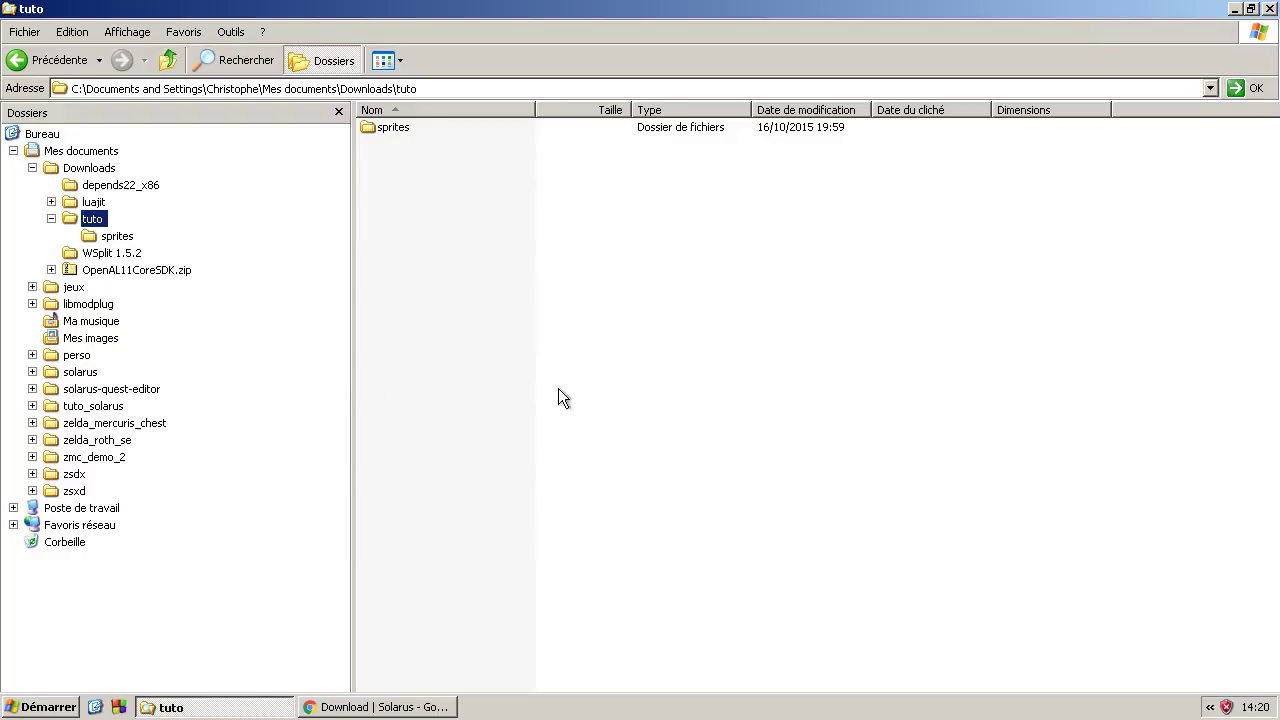
{"action": "mouse_move", "coordinate": [100, 230]}
{"action": "left_mouse_down"}
{"action": "mouse_move", "coordinate": [90, 178]}
{"action": "mouse_move", "coordinate": [97, 233]}
{"action": "left_mouse_up"}
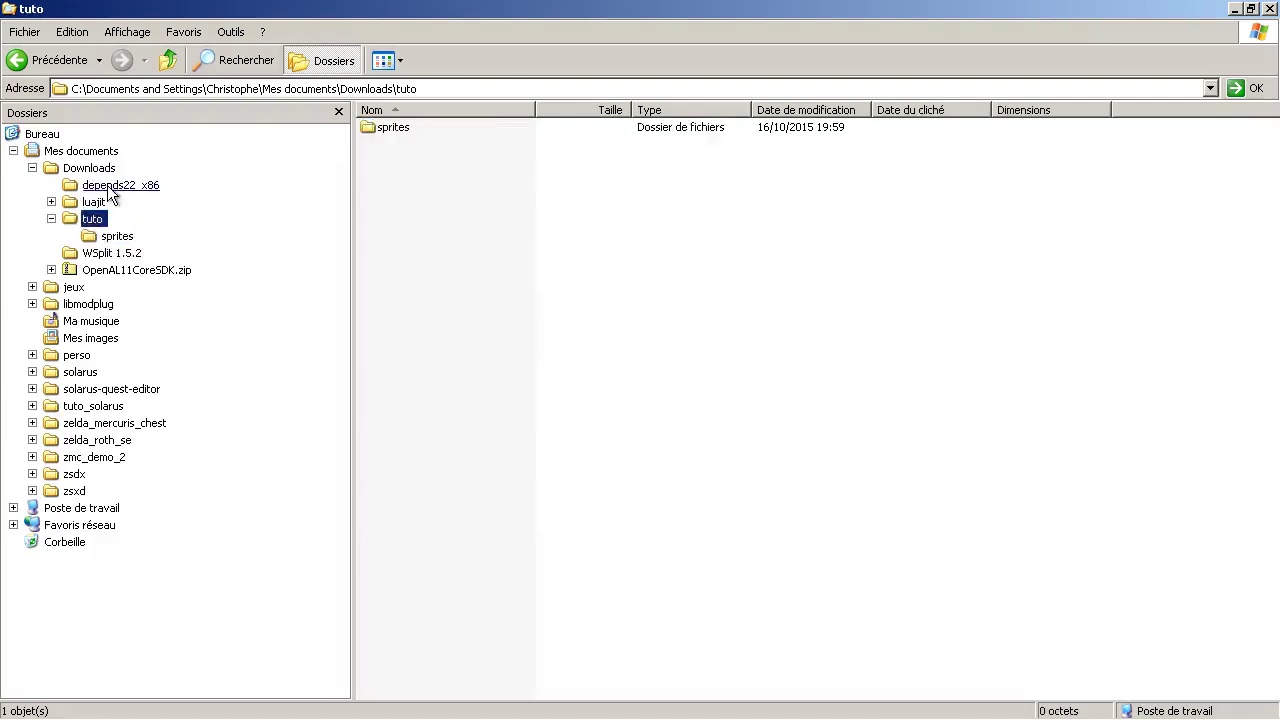
{"action": "left_click", "coordinate": [105, 408]}
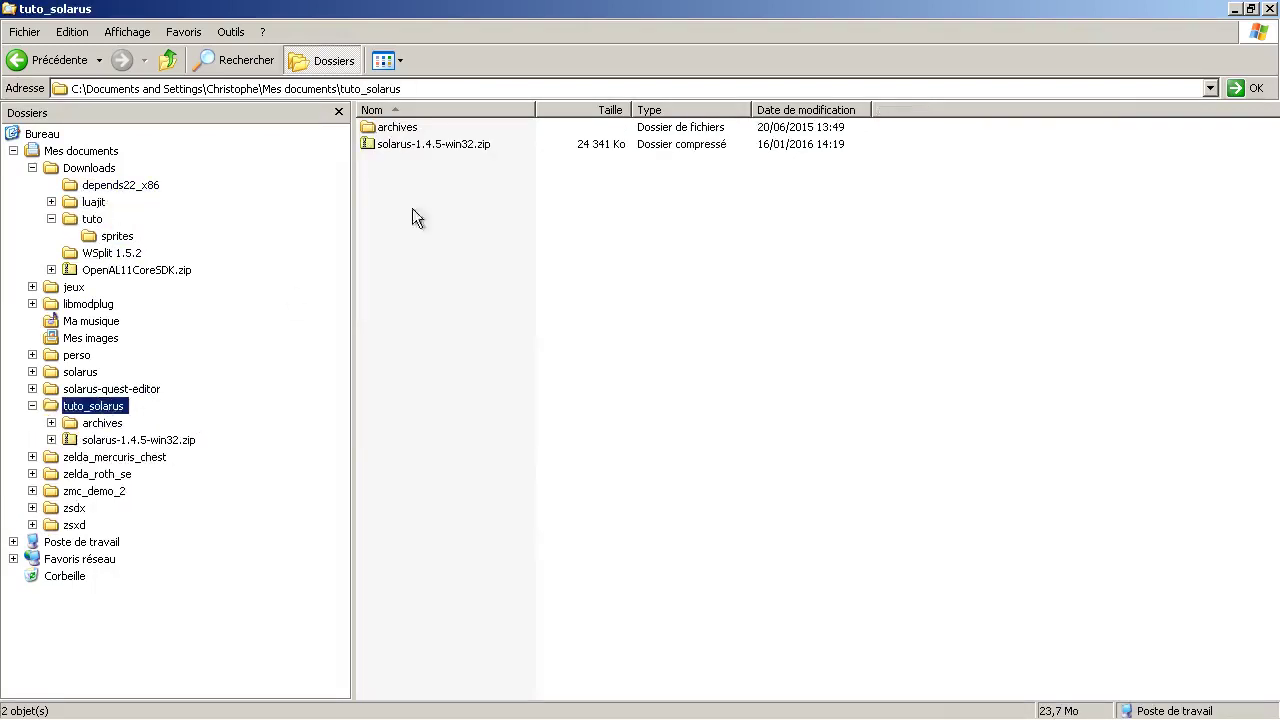
Step: Extract the solarus-1.4.5-win32.zip archive to the wizard's default solarus-1.4.5-win32 folder
{"action": "right_click", "coordinate": [415, 143]}
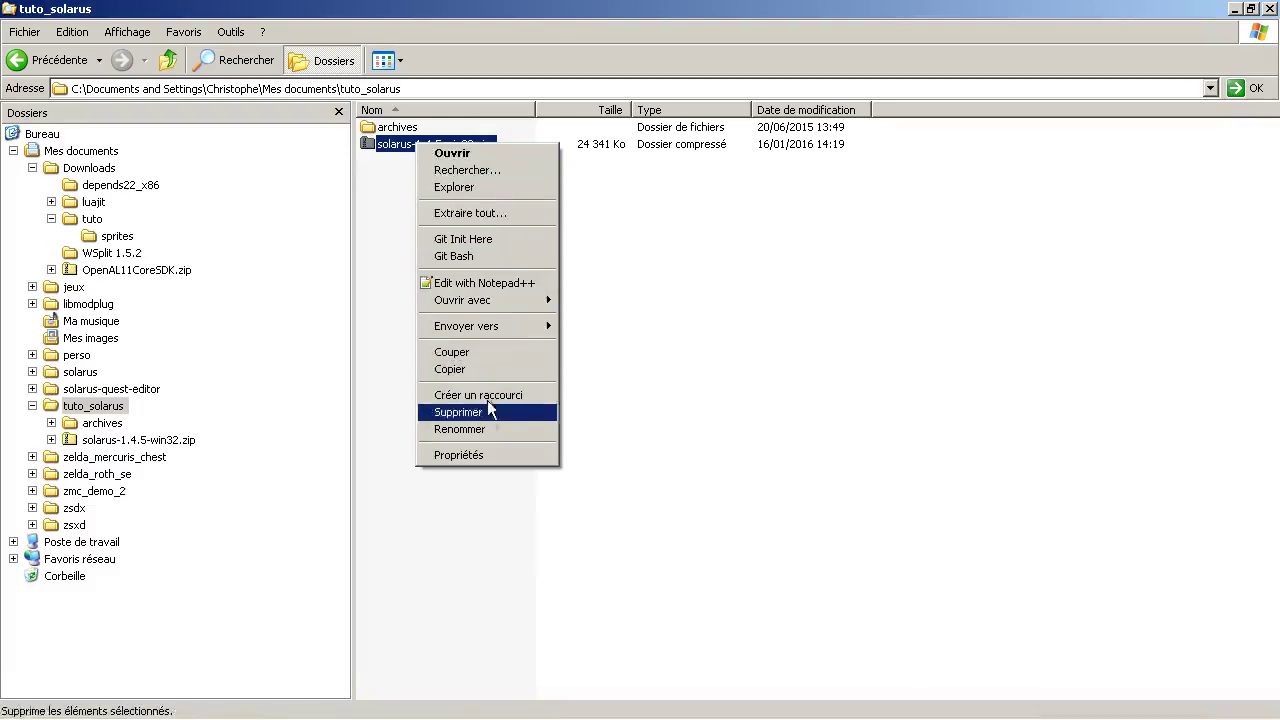
{"action": "left_click", "coordinate": [497, 214]}
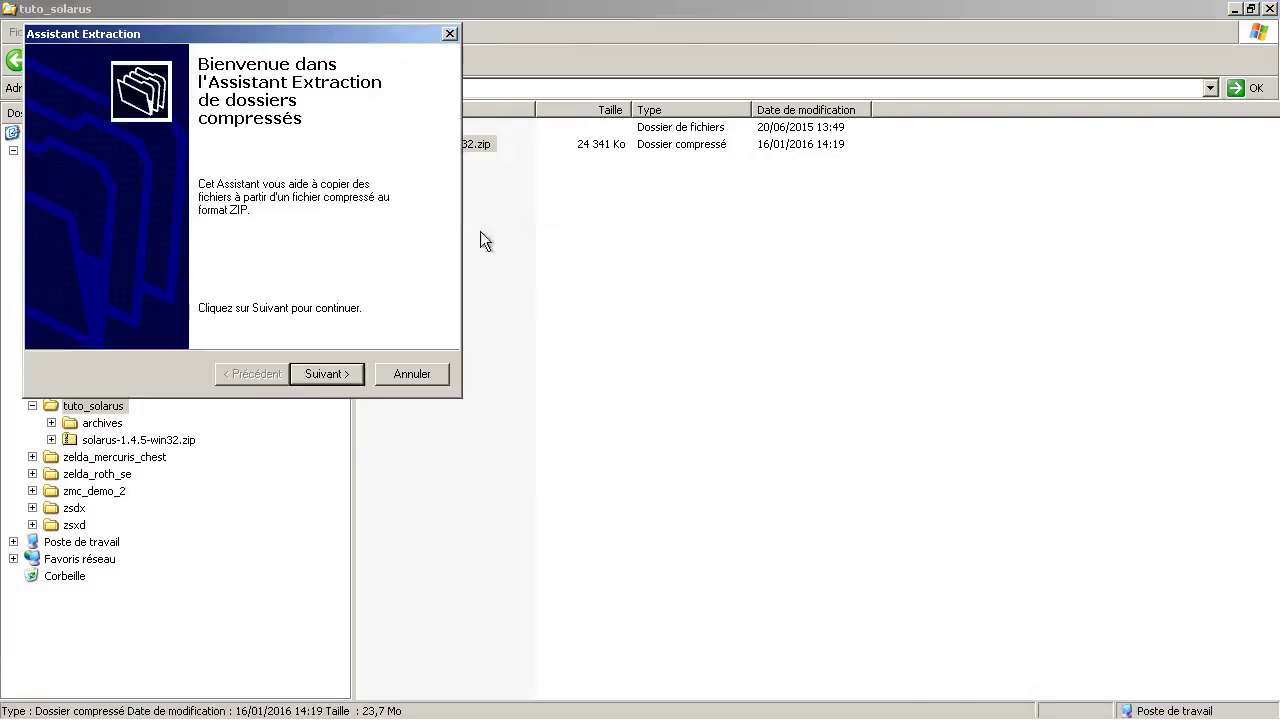
{"action": "left_click", "coordinate": [312, 372]}
{"action": "left_click", "coordinate": [325, 372]}
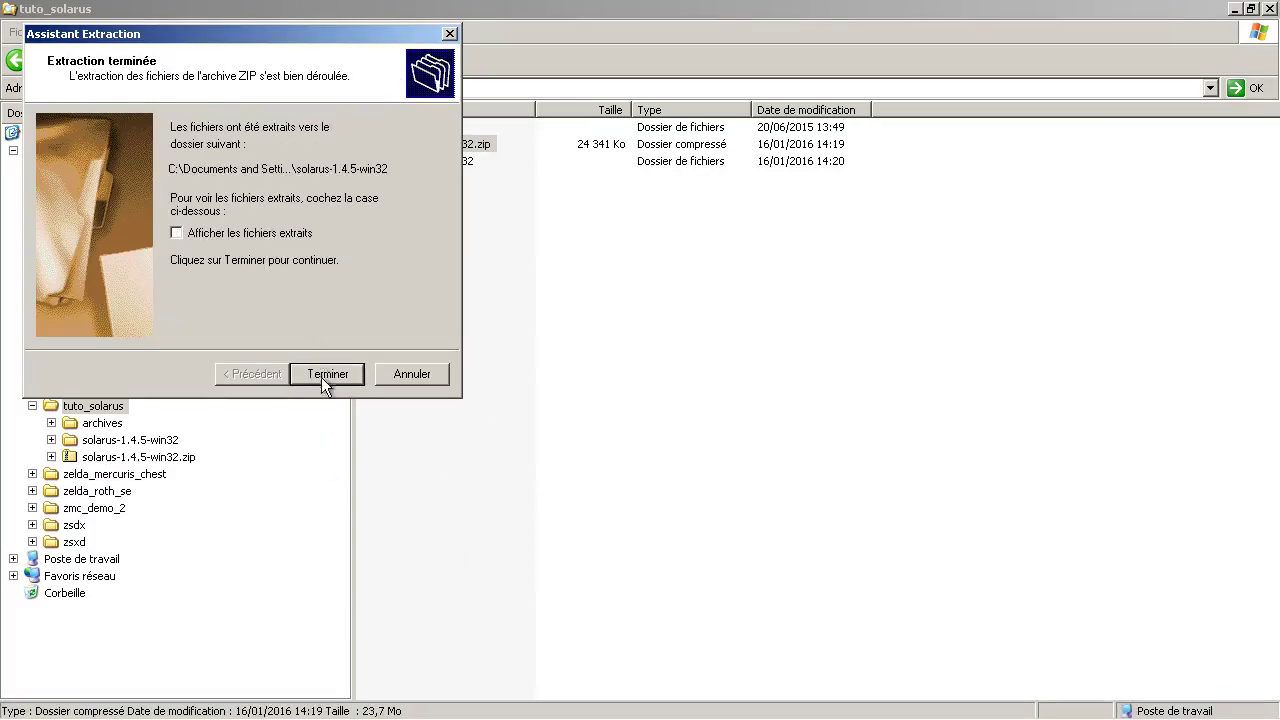
{"action": "left_click", "coordinate": [322, 374]}
Step: Move all contents of the extracted solarus-1.4.5-win32 folder up into tuto_solarus
{"action": "double_click", "coordinate": [463, 161]}
{"action": "key", "text": "ctrl+a"}
{"action": "key", "text": "ctrl+x"}
{"action": "left_click", "coordinate": [226, 404]}
{"action": "left_click", "coordinate": [533, 297]}
{"action": "key", "text": "ctrl+v"}
Step: Delete the emptied solarus-1.4.5-win32 folder together with the solarus-1.4.5-win32.zip archive
{"action": "left_click", "coordinate": [470, 161]}
{"action": "left_click", "coordinate": [432, 148], "text": "ctrl"}
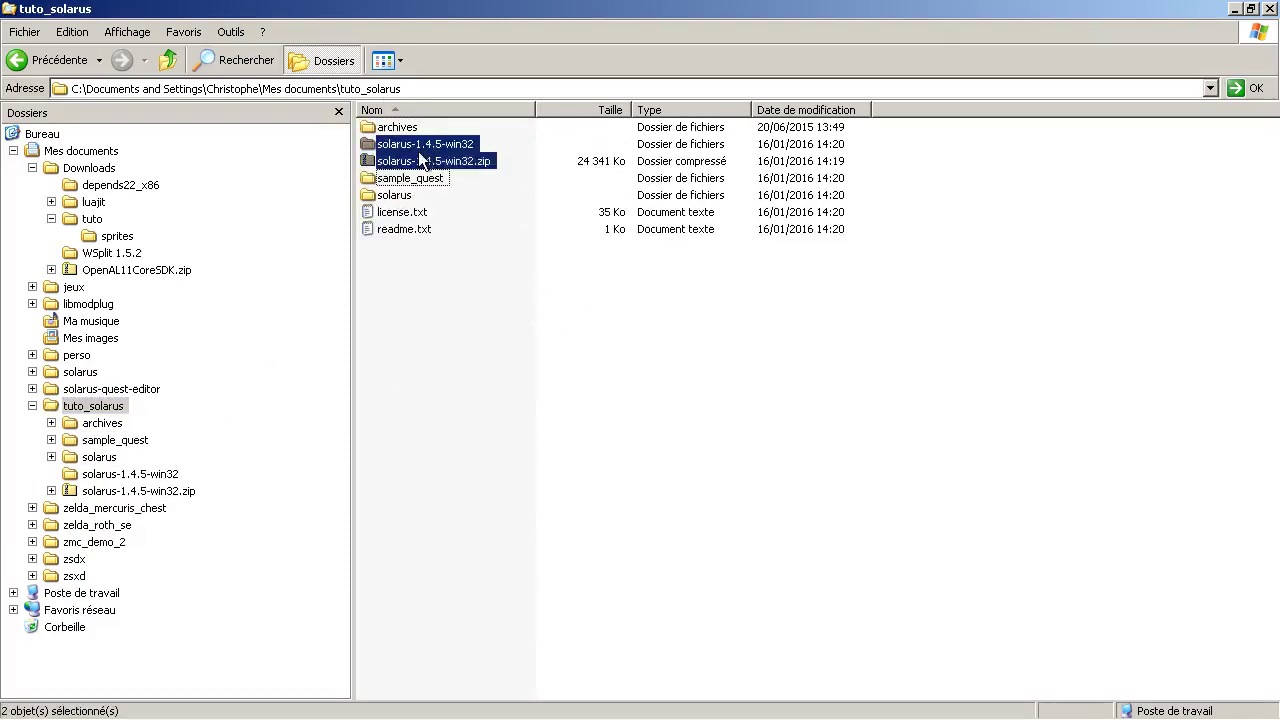
{"action": "key", "text": "Delete"}
{"action": "left_click", "coordinate": [714, 398]}
{"action": "left_click_drag", "start_coordinate": [616, 227], "coordinate": [468, 199]}
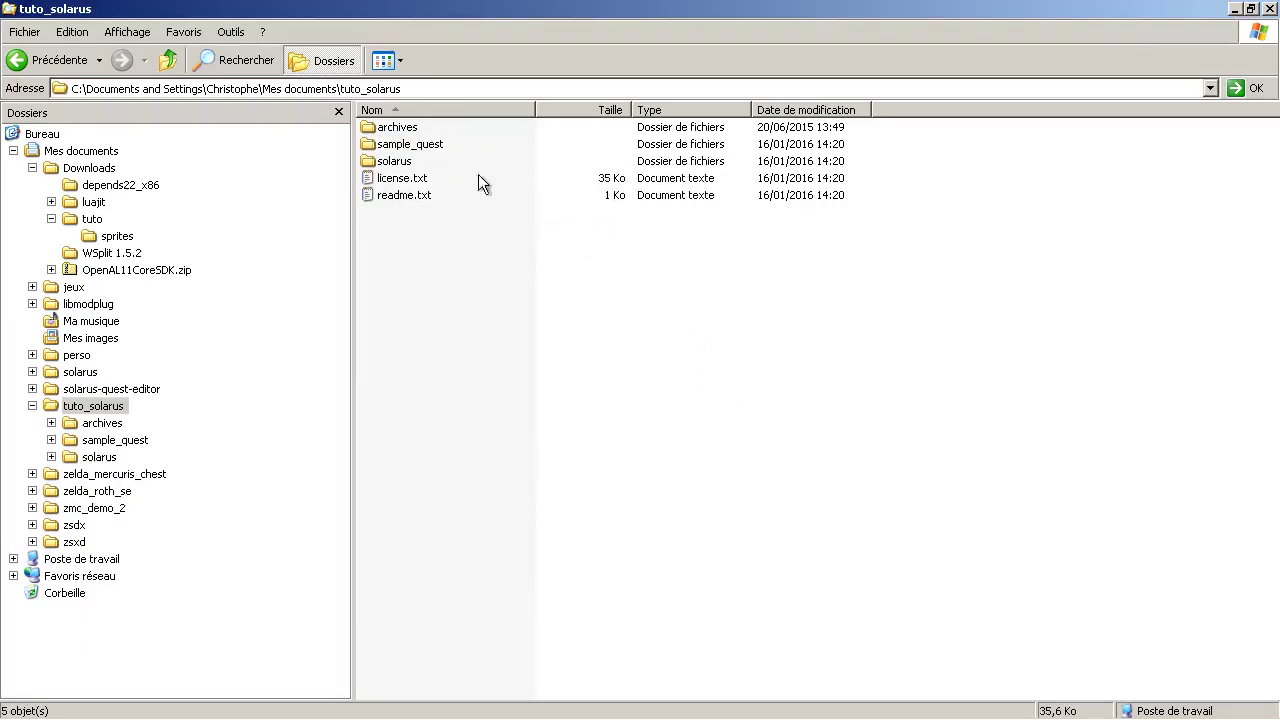
Step: Move all files and the platforms folder from the solarus subfolder up into tuto_solarus
{"action": "left_click", "coordinate": [398, 162]}
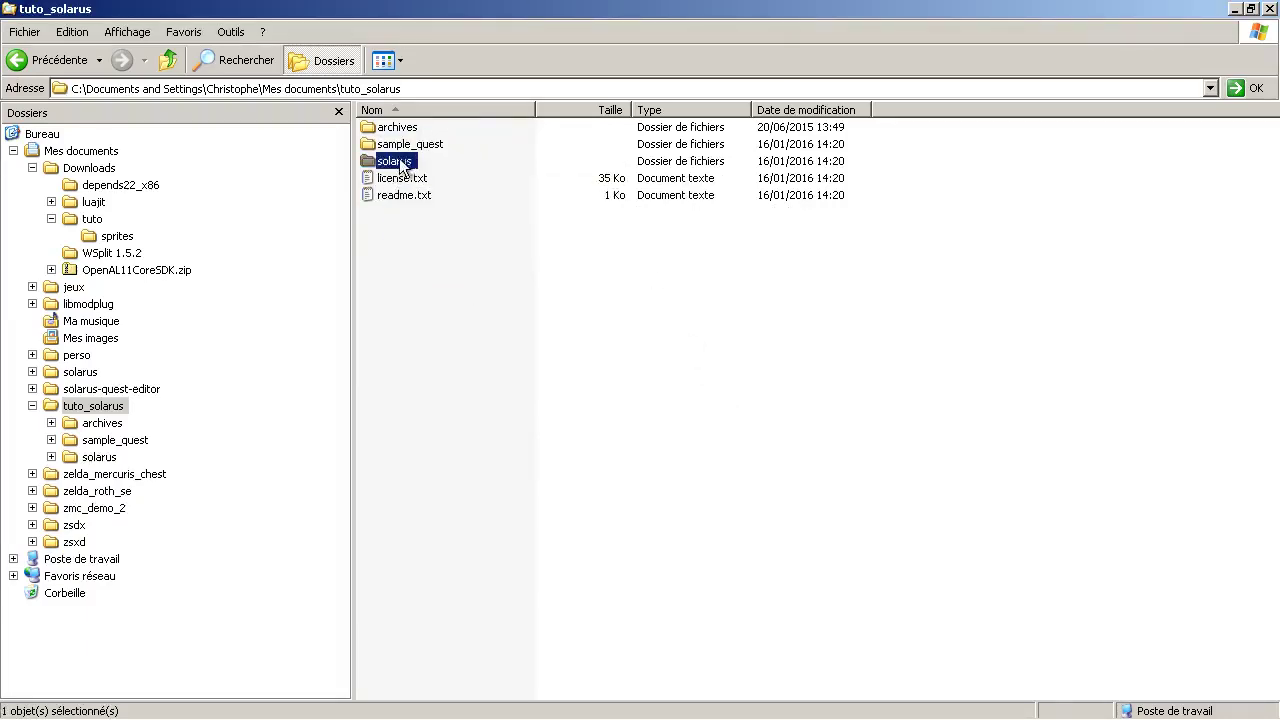
{"action": "double_click", "coordinate": [404, 165]}
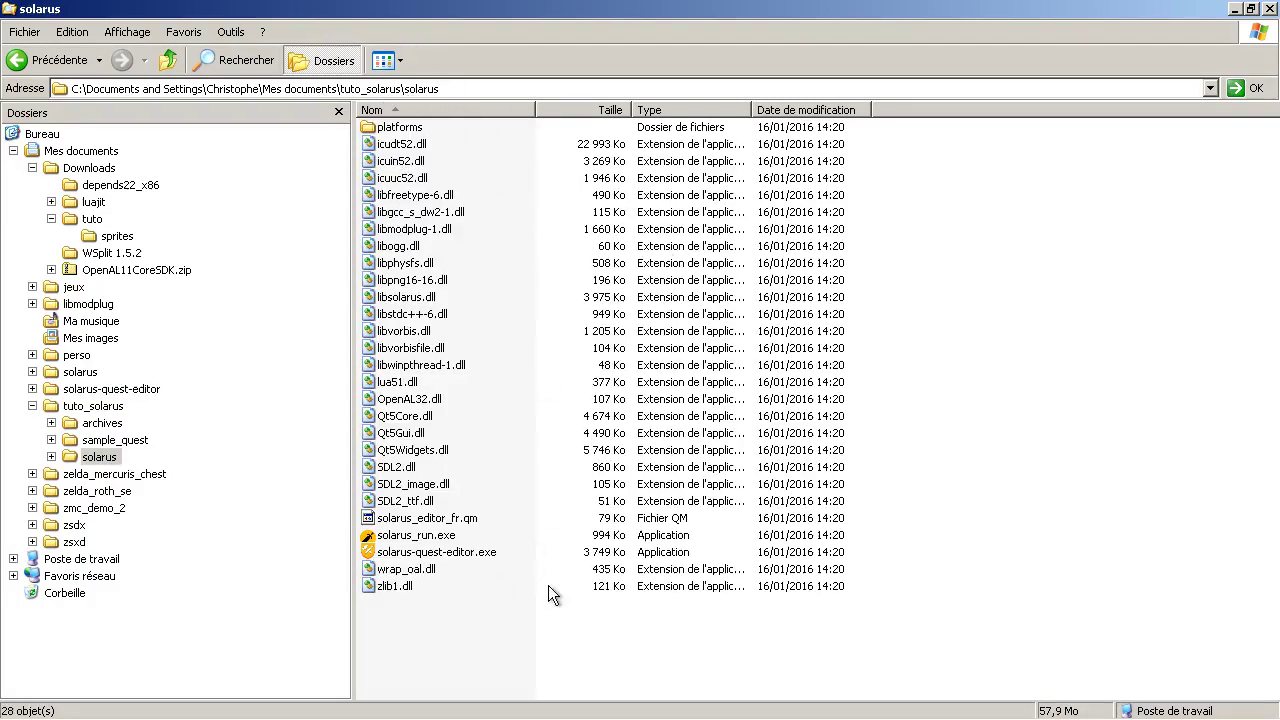
{"action": "left_click", "coordinate": [425, 538]}
{"action": "left_click", "coordinate": [445, 556]}
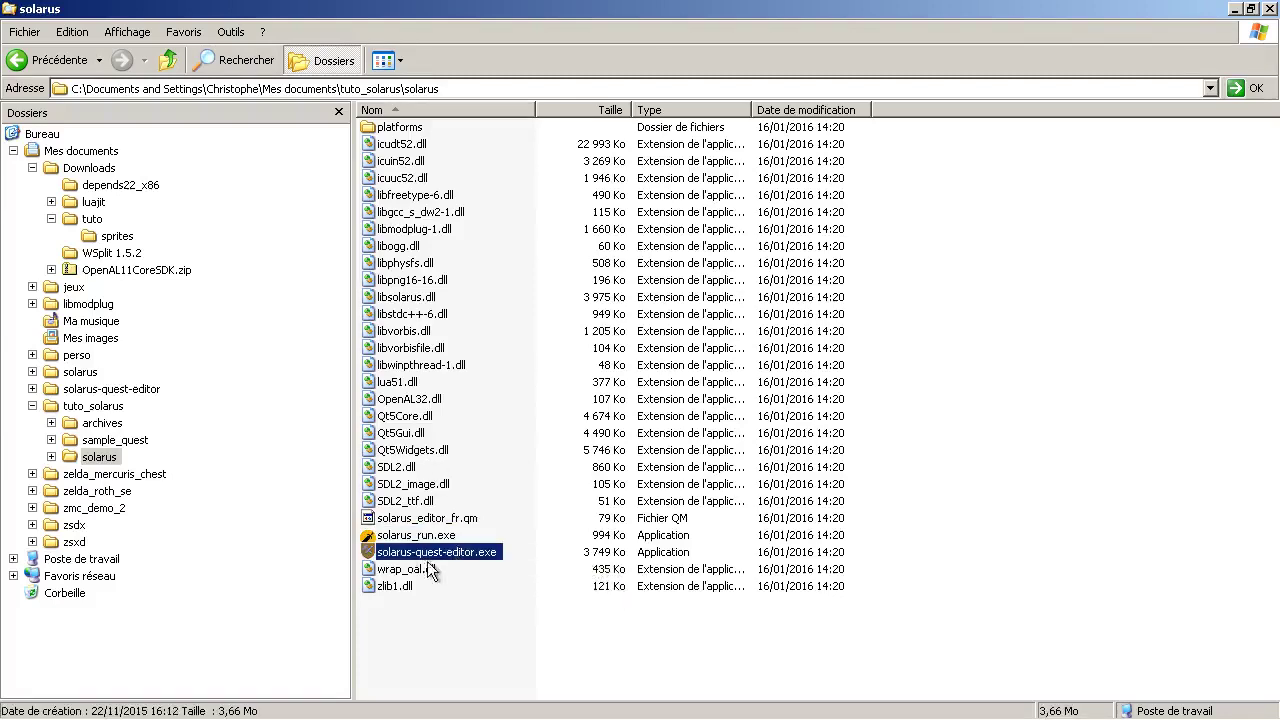
{"action": "left_click_drag", "start_coordinate": [665, 665], "coordinate": [358, 118]}
{"action": "left_click_drag", "start_coordinate": [385, 448], "coordinate": [168, 415]}
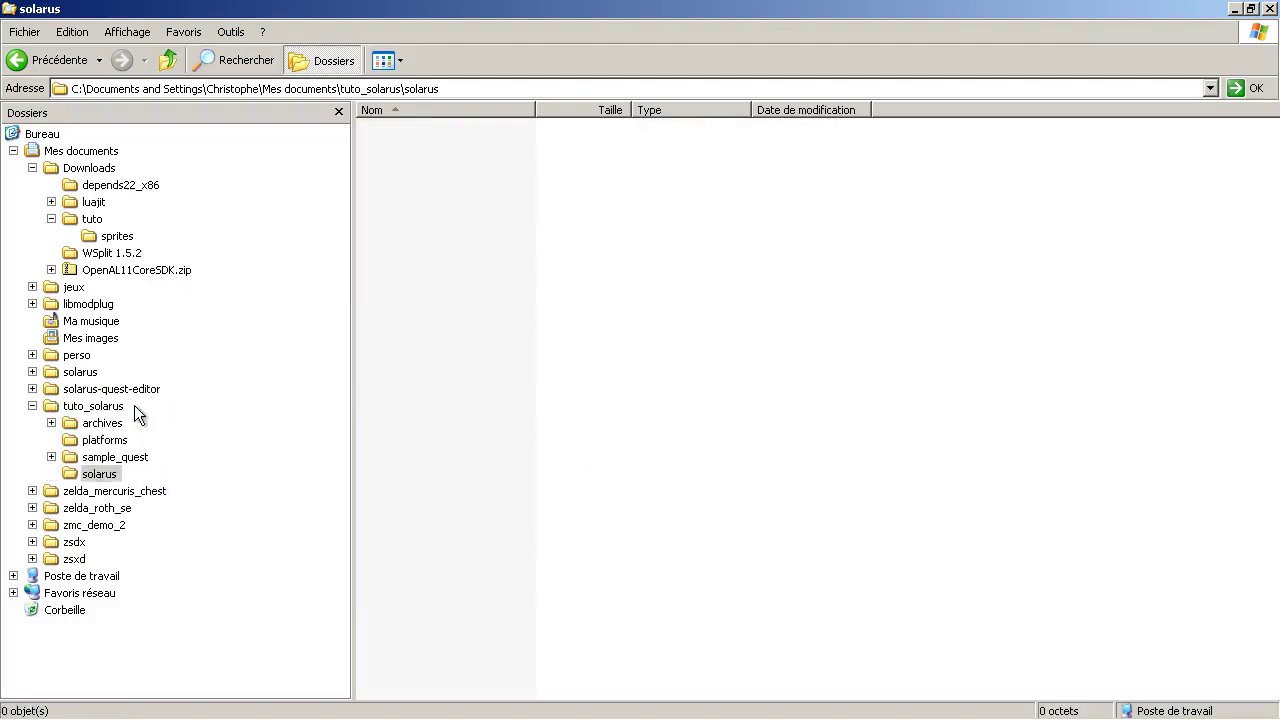
Step: Delete the emptied solarus subfolder from tuto_solarus
{"action": "left_click", "coordinate": [128, 407]}
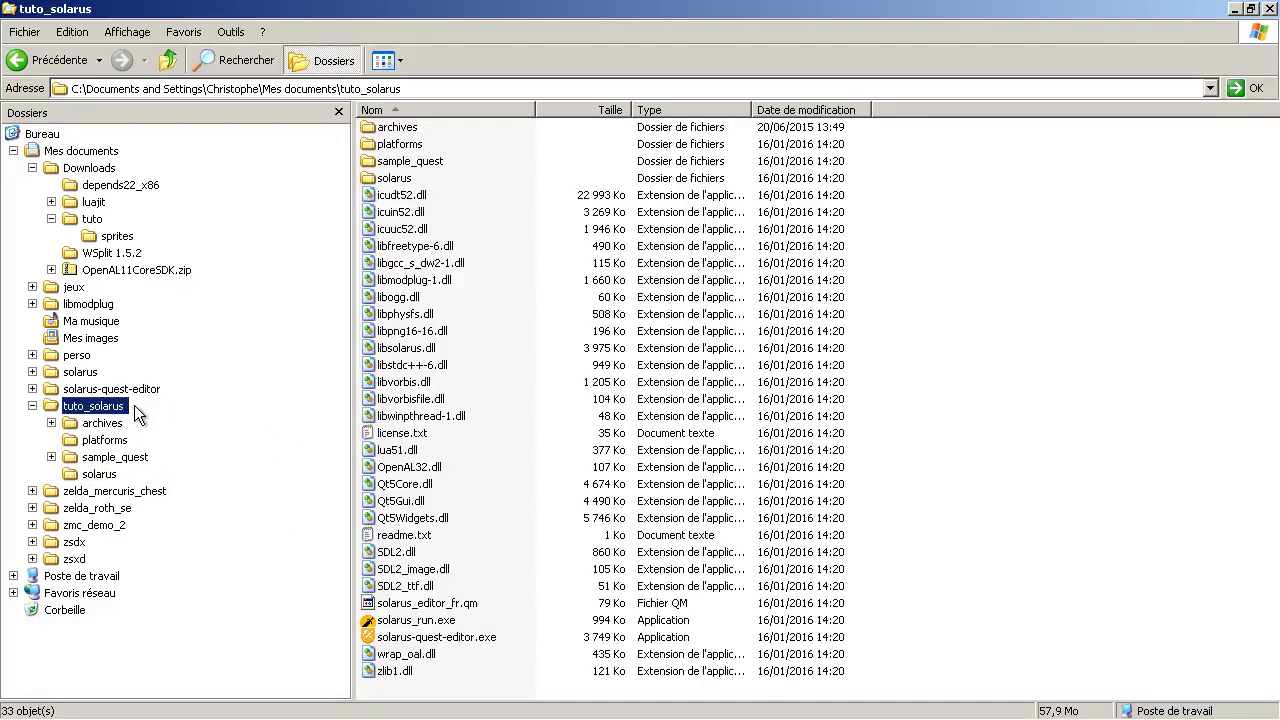
{"action": "left_click", "coordinate": [394, 180]}
{"action": "left_click", "coordinate": [394, 180]}
{"action": "key", "text": "Delete"}
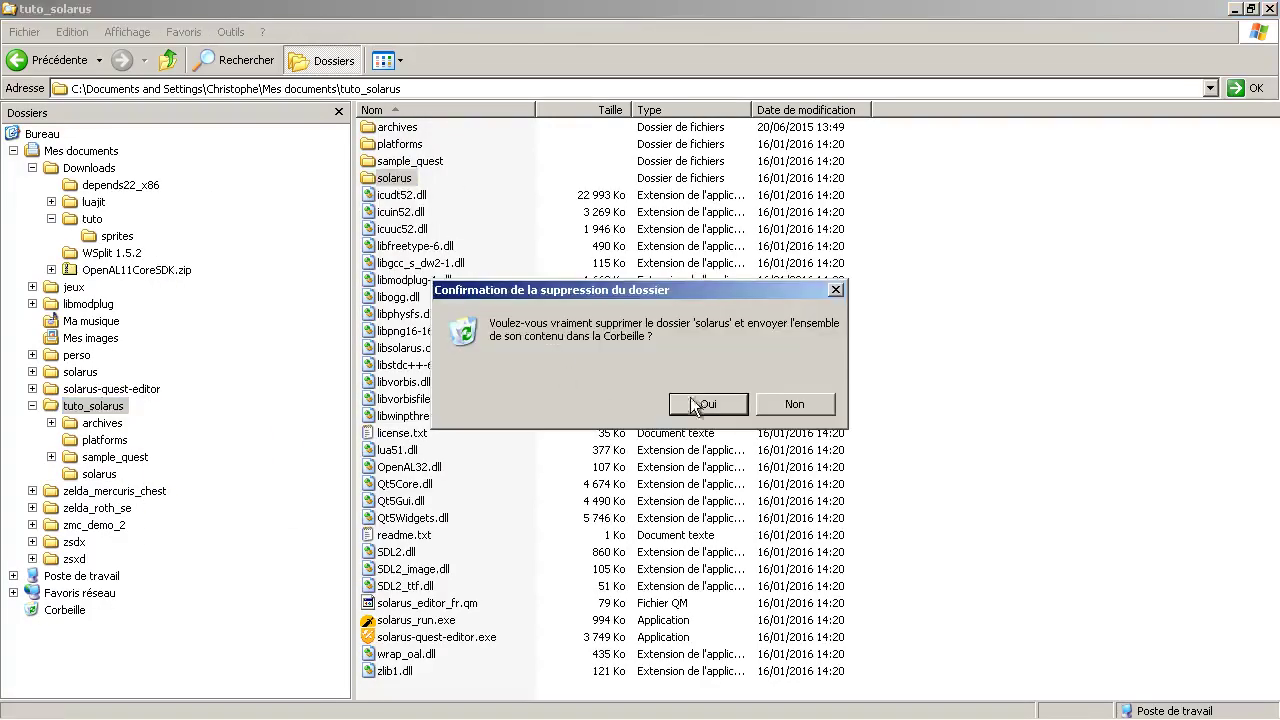
{"action": "left_click", "coordinate": [698, 402]}
Step: Look through the data folder of sample_quest and return to the tuto_solarus folder
{"action": "double_click", "coordinate": [418, 161]}
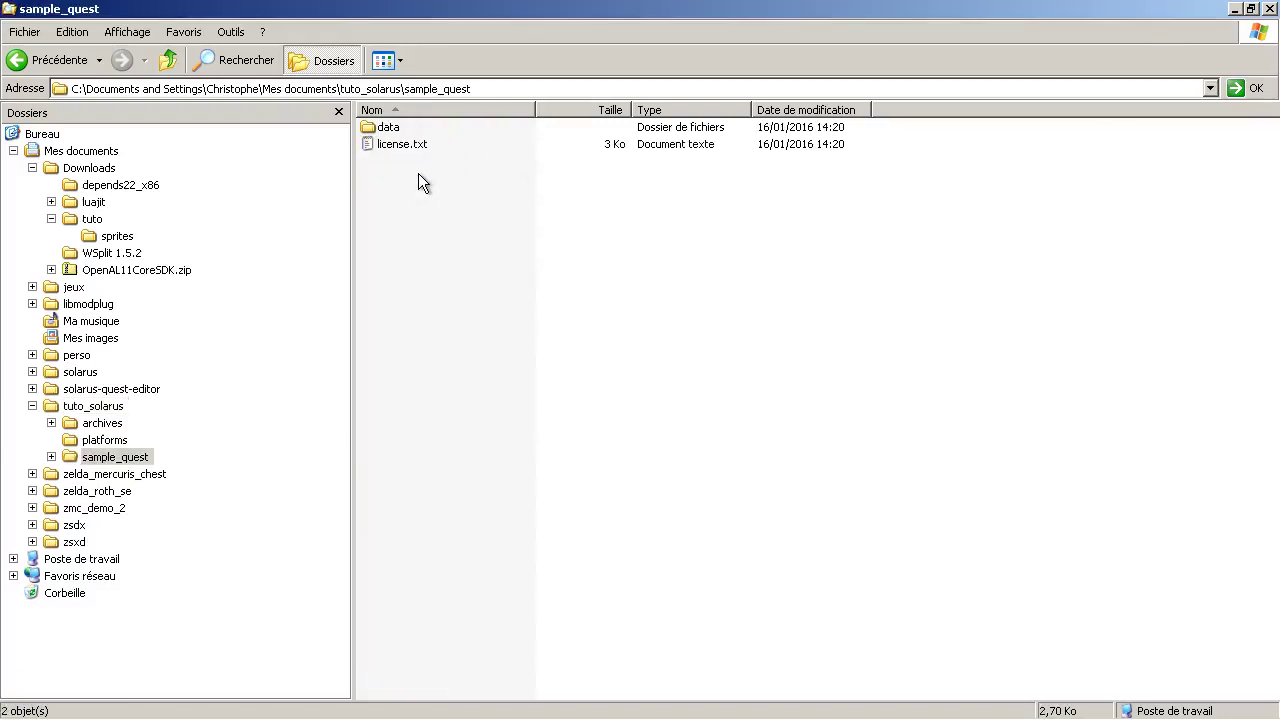
{"action": "double_click", "coordinate": [386, 130]}
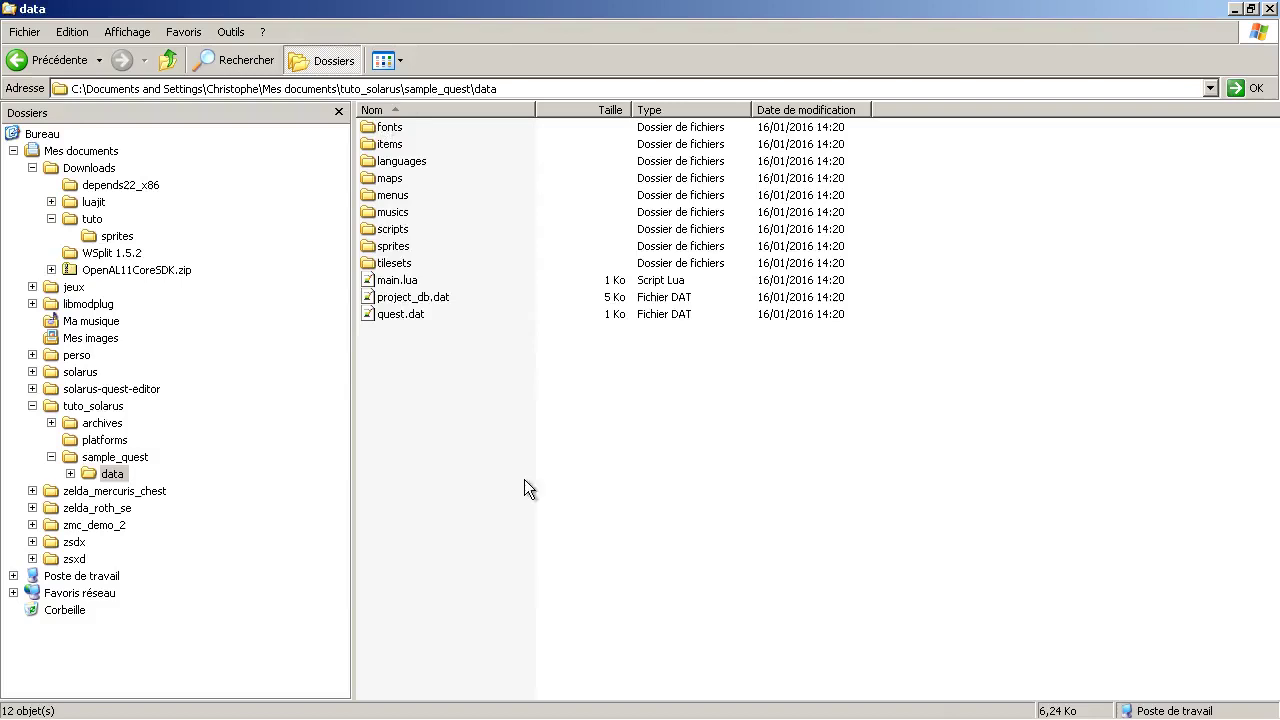
{"action": "left_click", "coordinate": [96, 410]}
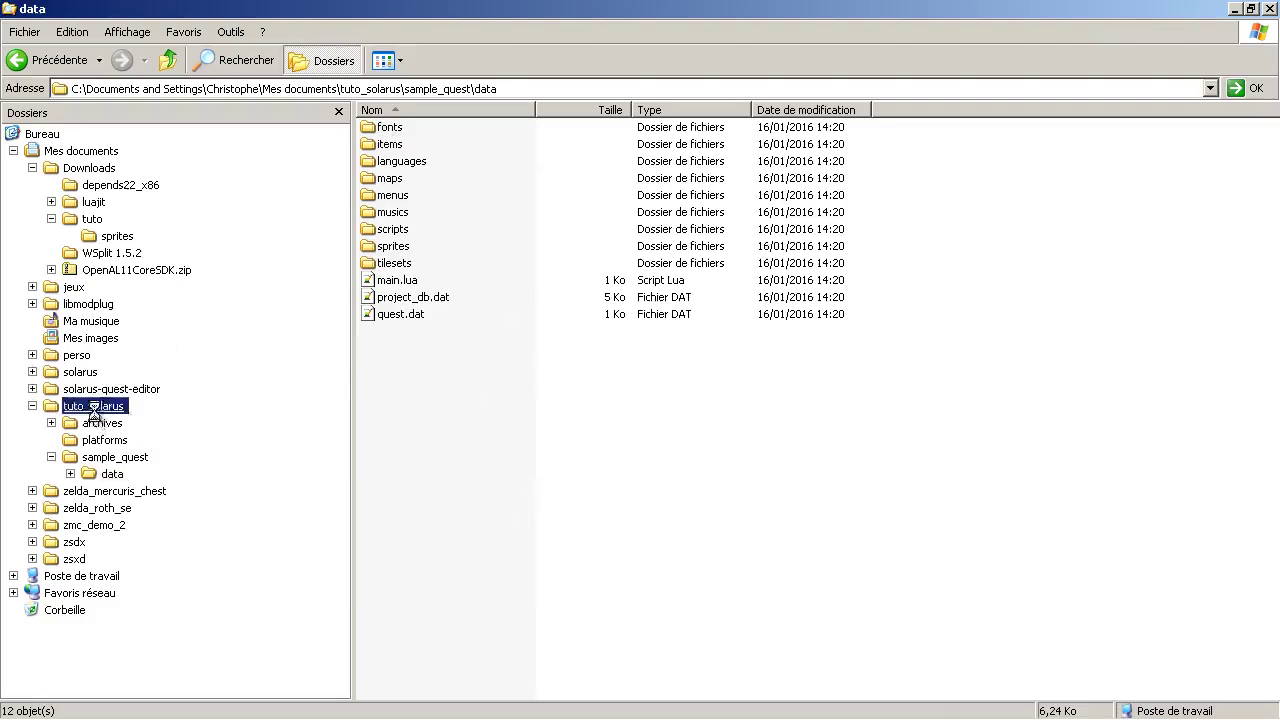
{"action": "left_click", "coordinate": [660, 402]}
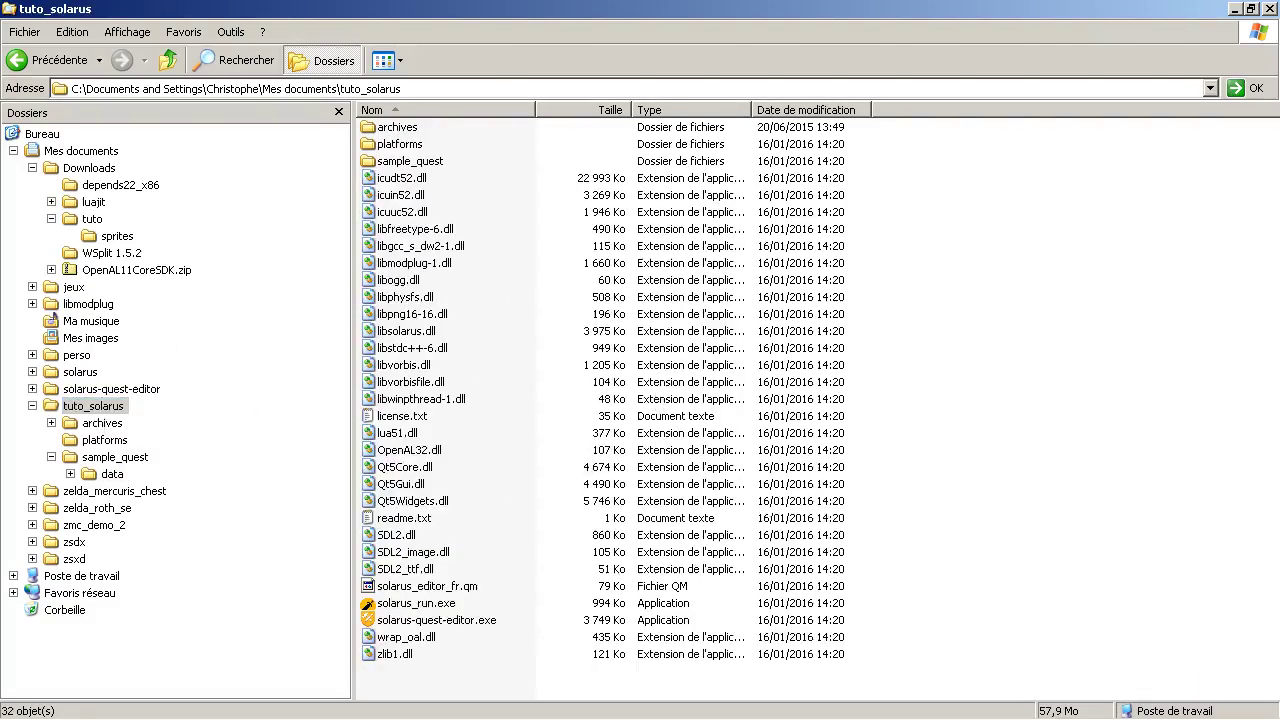
Step: Launch solarus-quest-editor.exe, turning off the option to always ask before opening it, and maximize the editor window
{"action": "mouse_move", "coordinate": [632, 716]}
{"action": "double_click", "coordinate": [472, 621]}
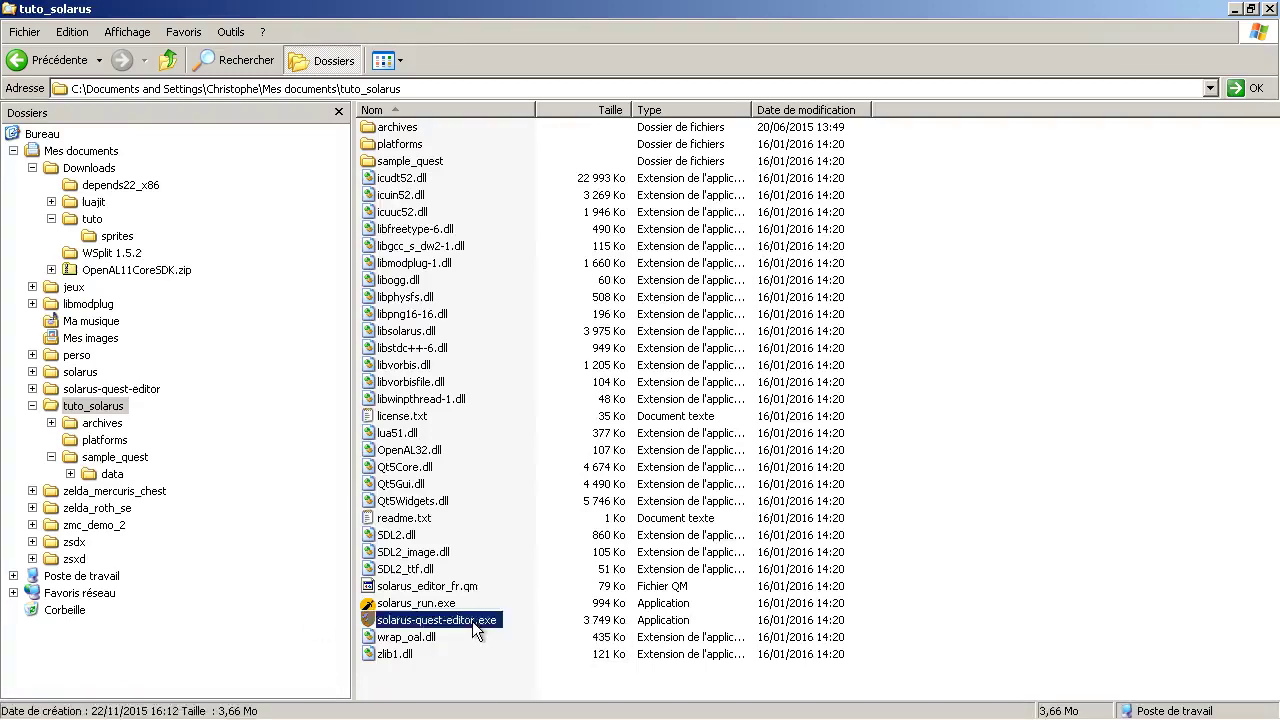
{"action": "left_click", "coordinate": [642, 420]}
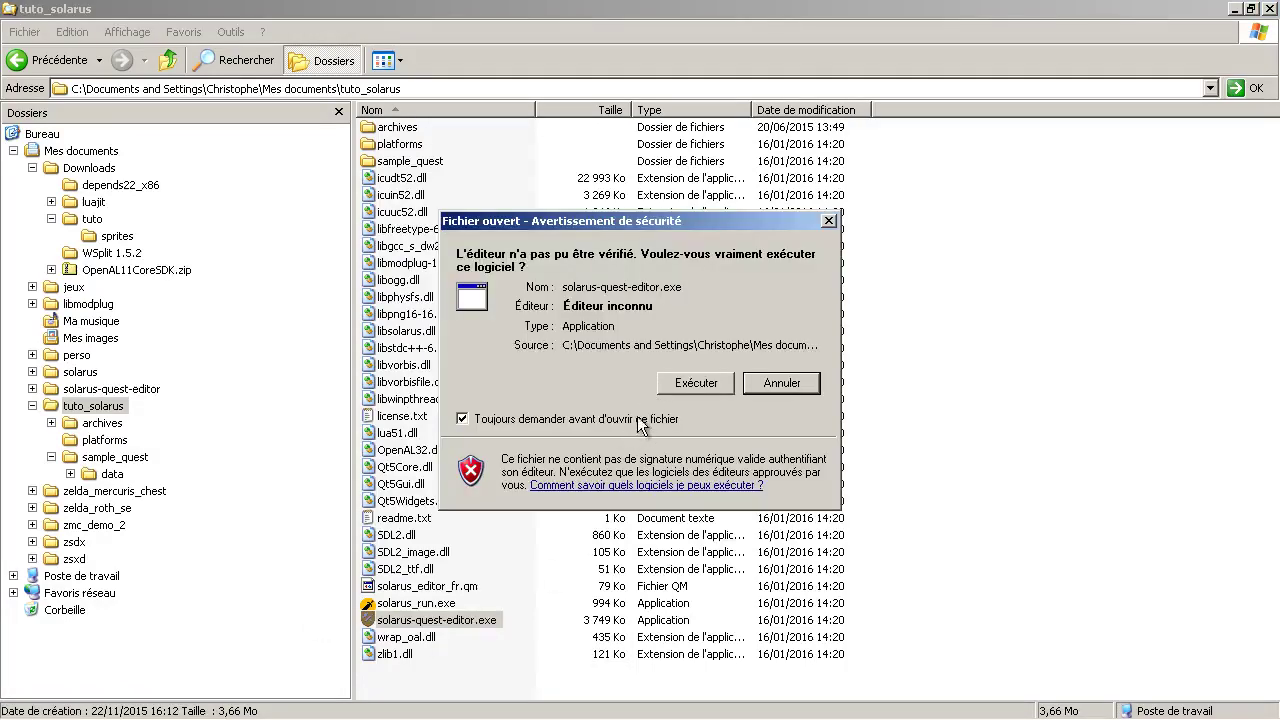
{"action": "left_click", "coordinate": [690, 383]}
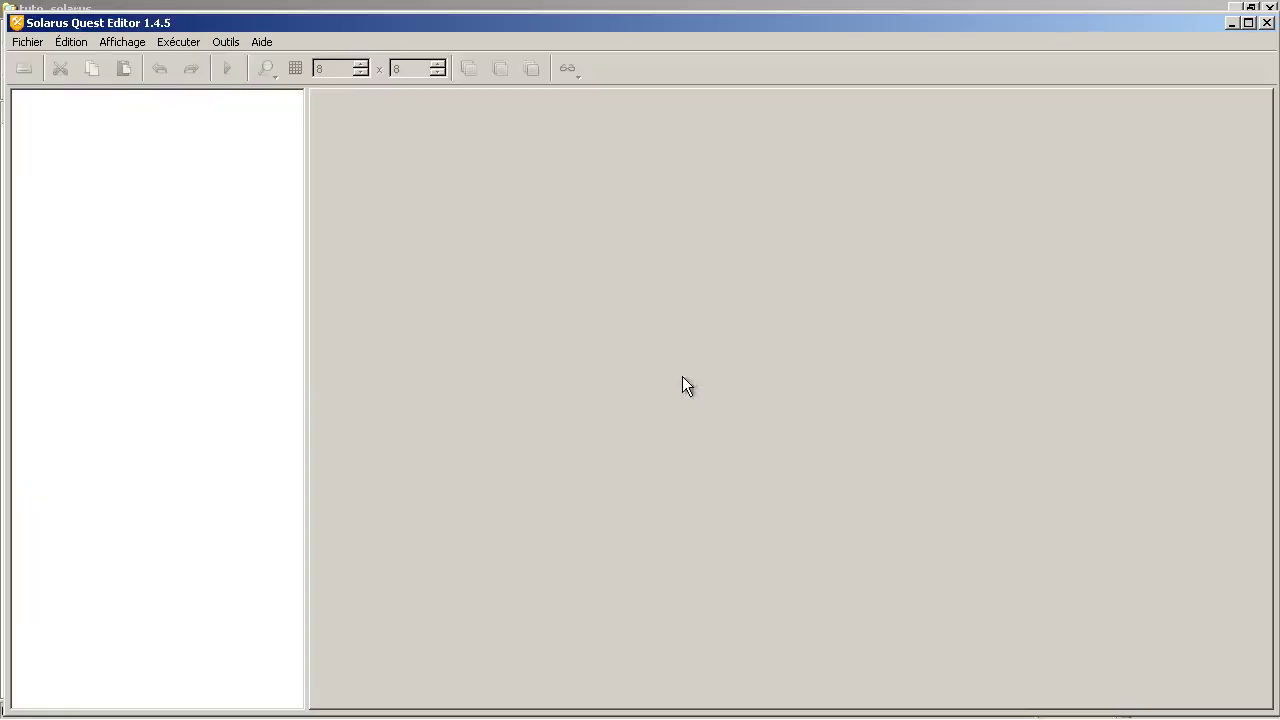
{"action": "double_click", "coordinate": [166, 22]}
Step: Create a new quest in the tuto_solarus folder
{"action": "left_click", "coordinate": [25, 29]}
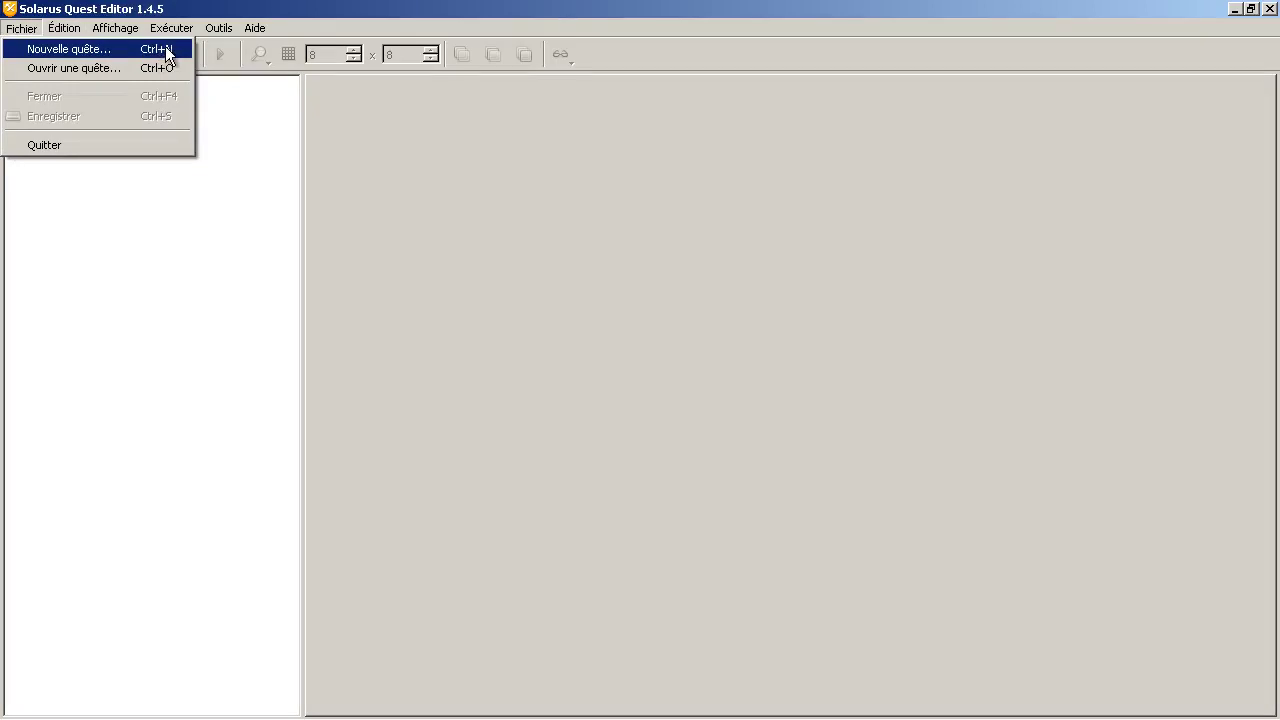
{"action": "left_click", "coordinate": [126, 48]}
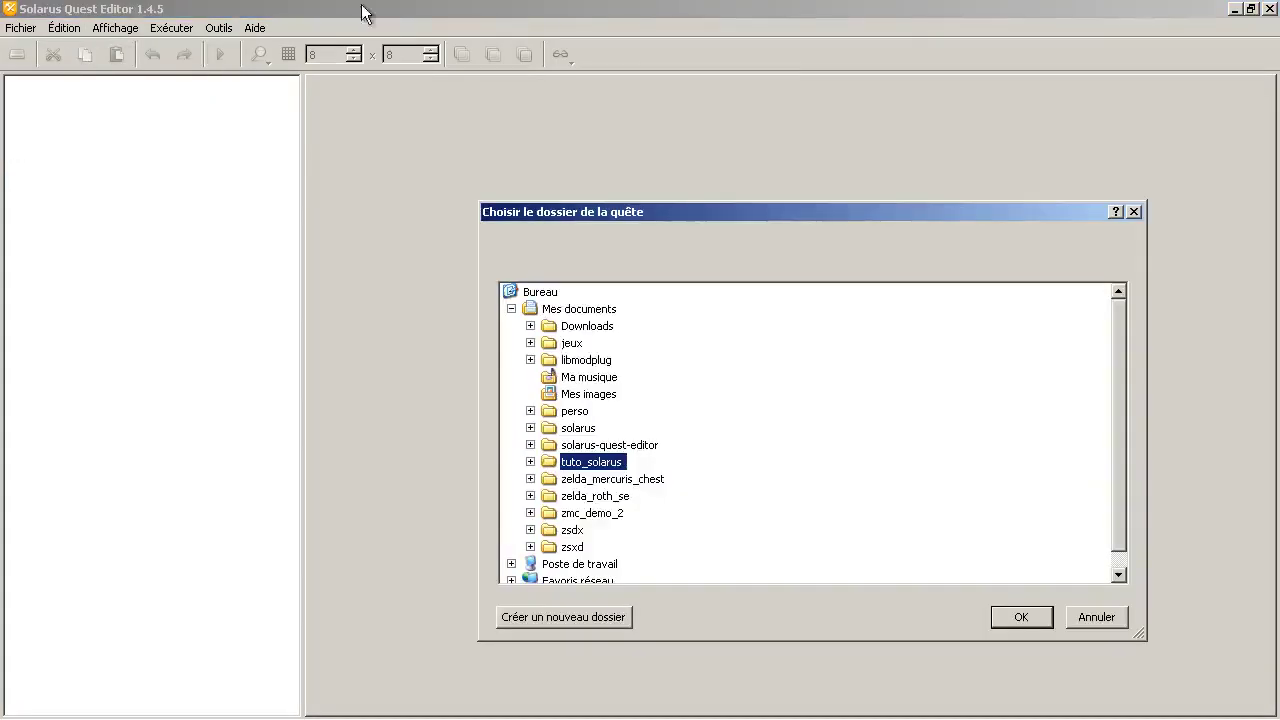
{"action": "left_click_drag", "start_coordinate": [566, 205], "coordinate": [336, 94]}
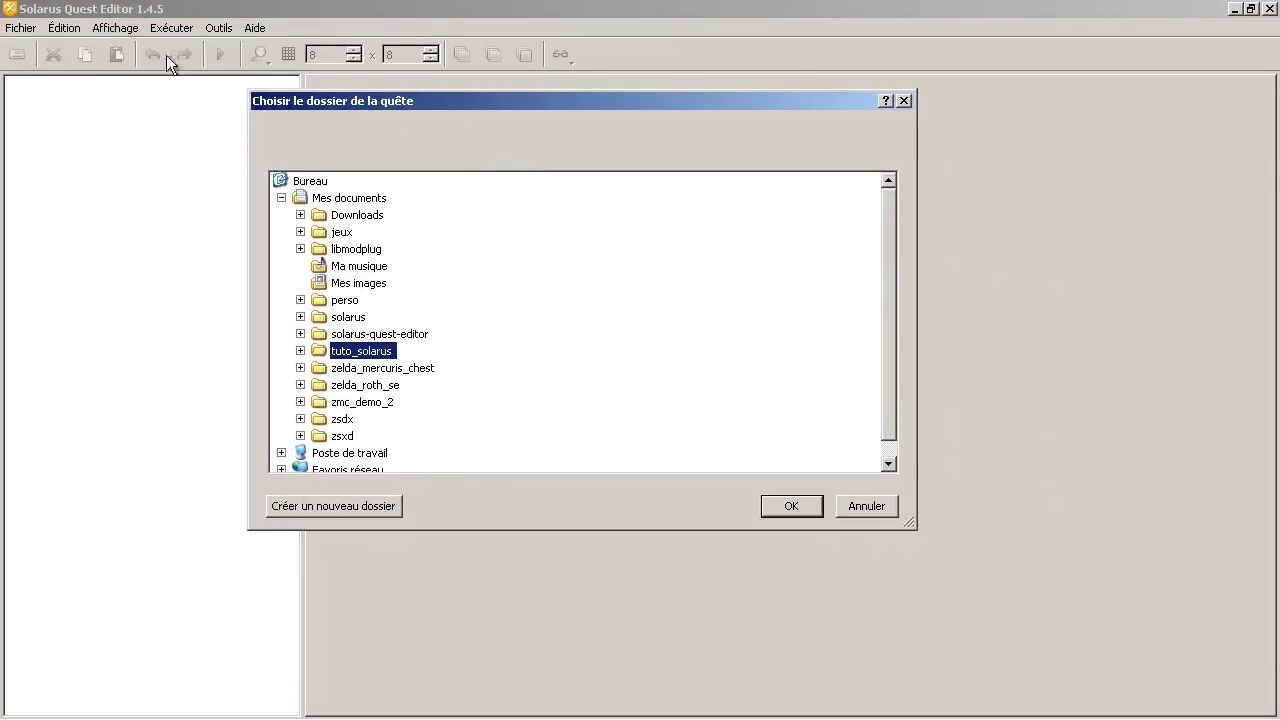
{"action": "double_click", "coordinate": [388, 352]}
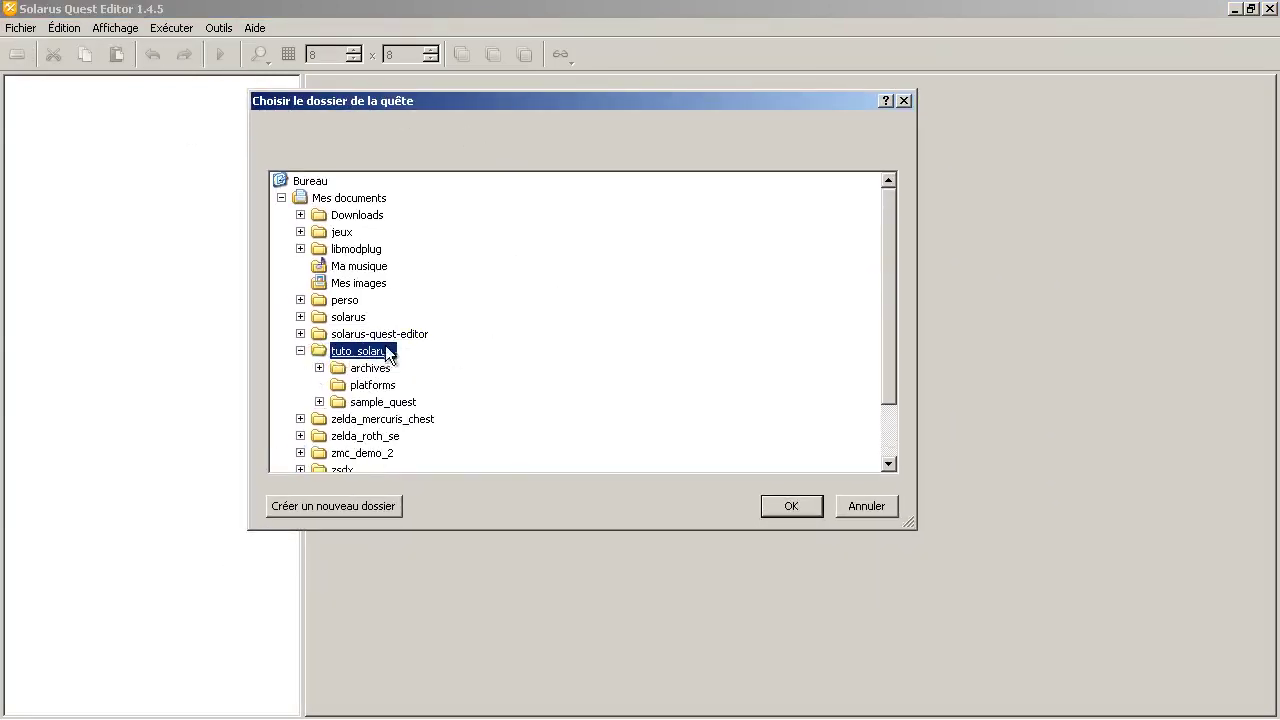
{"action": "left_click", "coordinate": [776, 507]}
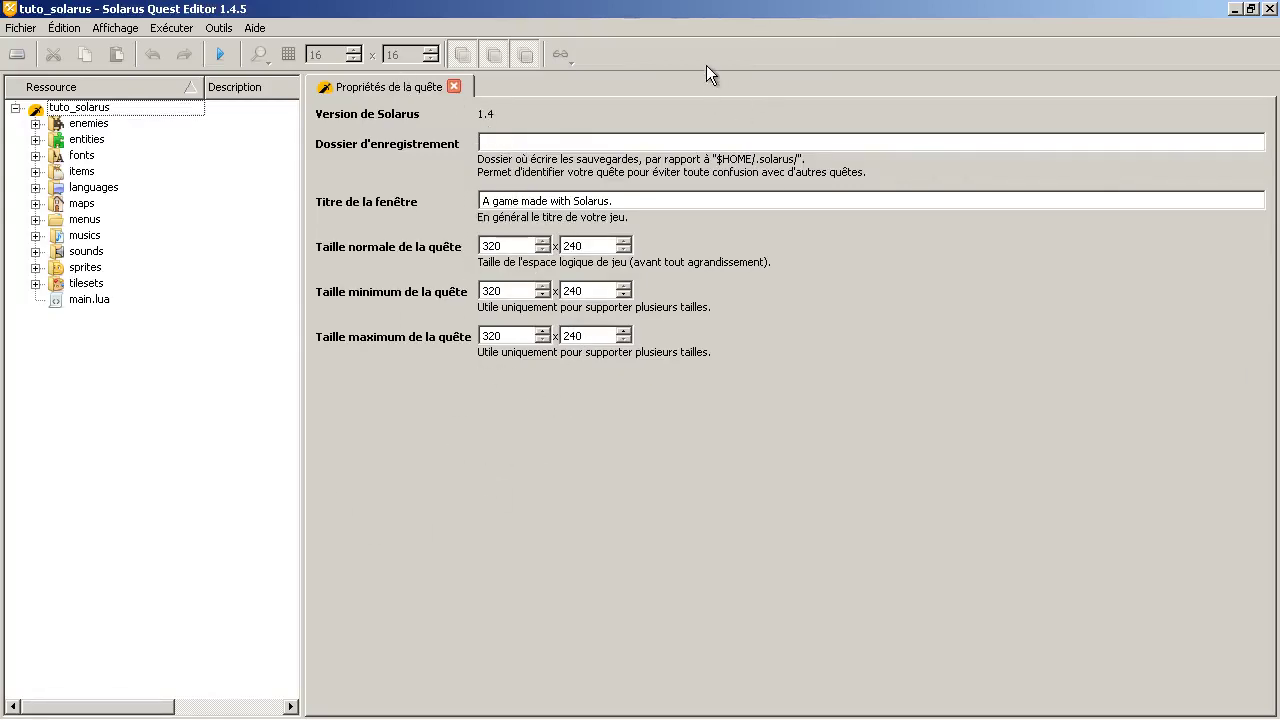
Step: Run the new quest to test it and close its game window
{"action": "left_click_drag", "start_coordinate": [688, 203], "coordinate": [336, 172]}
{"action": "left_click", "coordinate": [638, 196]}
{"action": "left_click", "coordinate": [218, 58]}
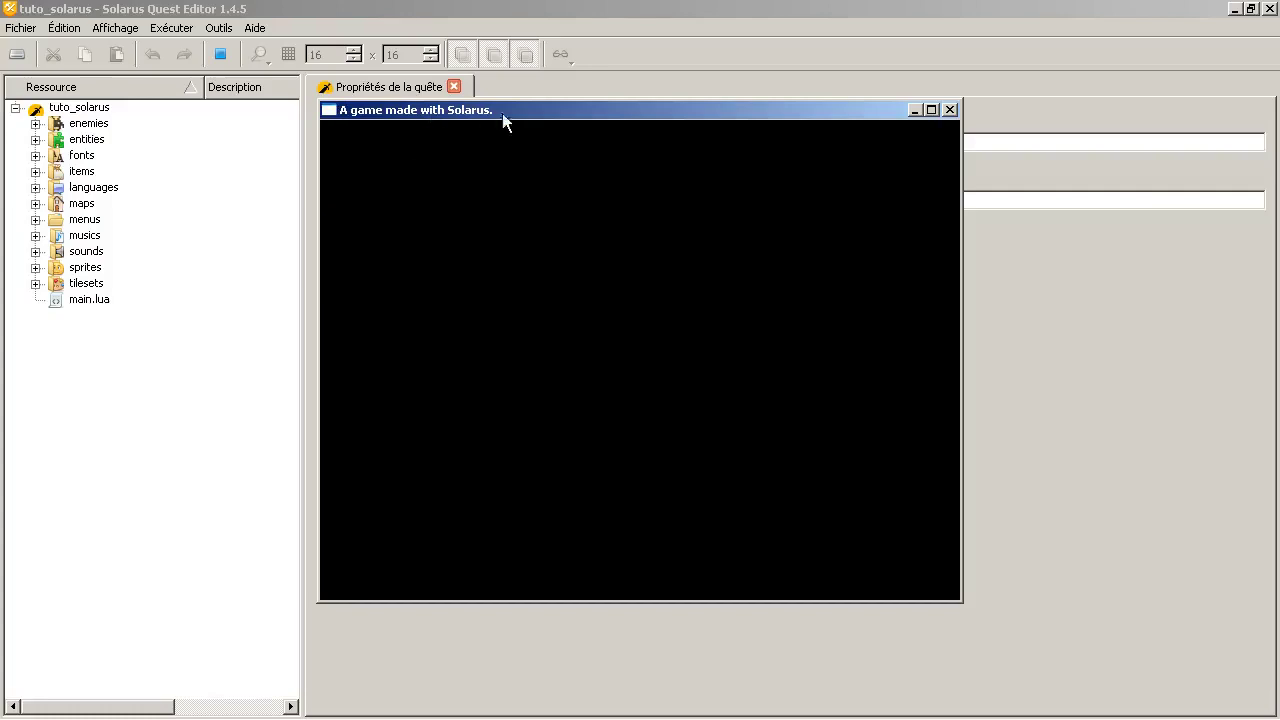
{"action": "left_click", "coordinate": [949, 110]}
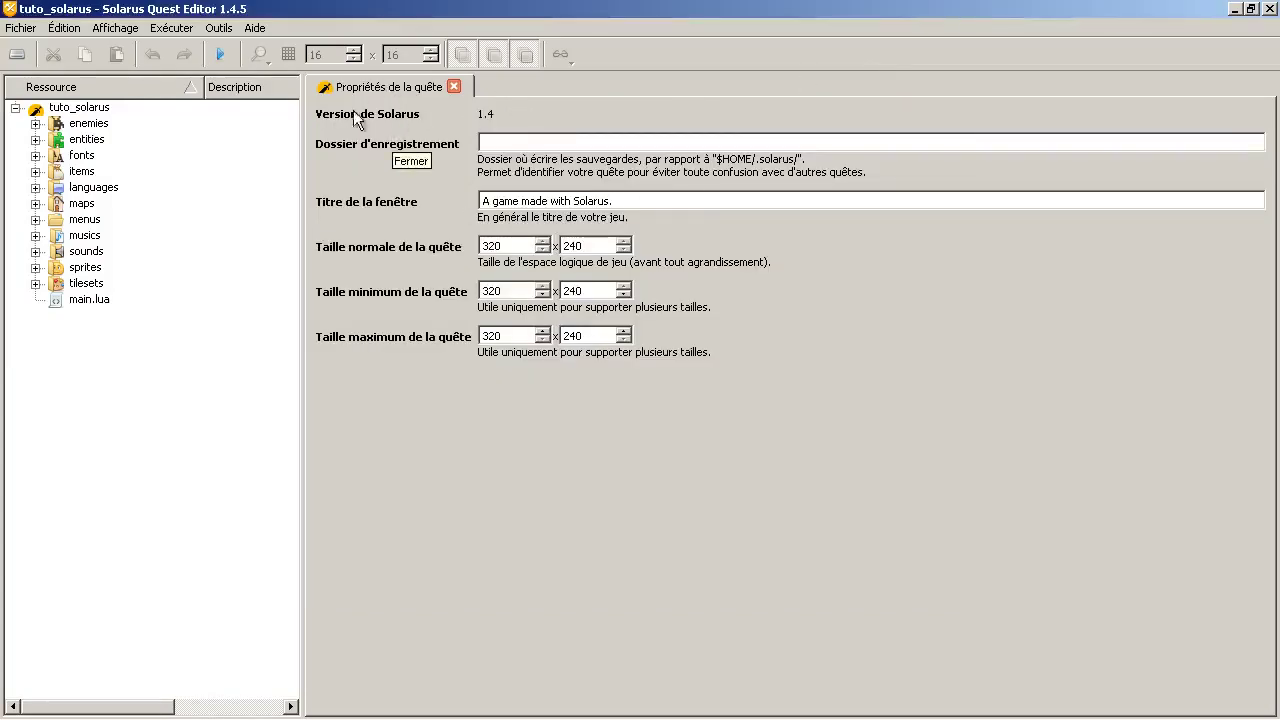
Step: Set the quest's window title to "Mon super jeu !" and save the quest properties
{"action": "left_click_drag", "start_coordinate": [695, 199], "coordinate": [374, 190]}
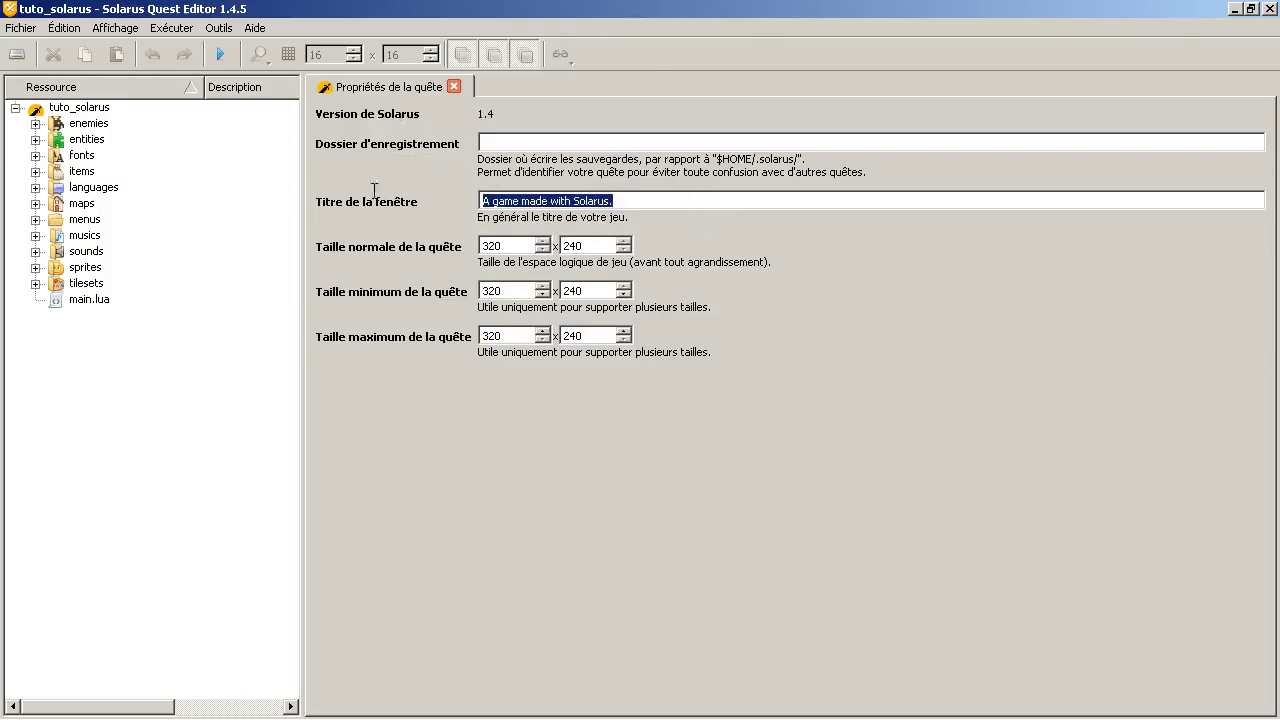
{"action": "type", "text": "Mon super jeu !"}
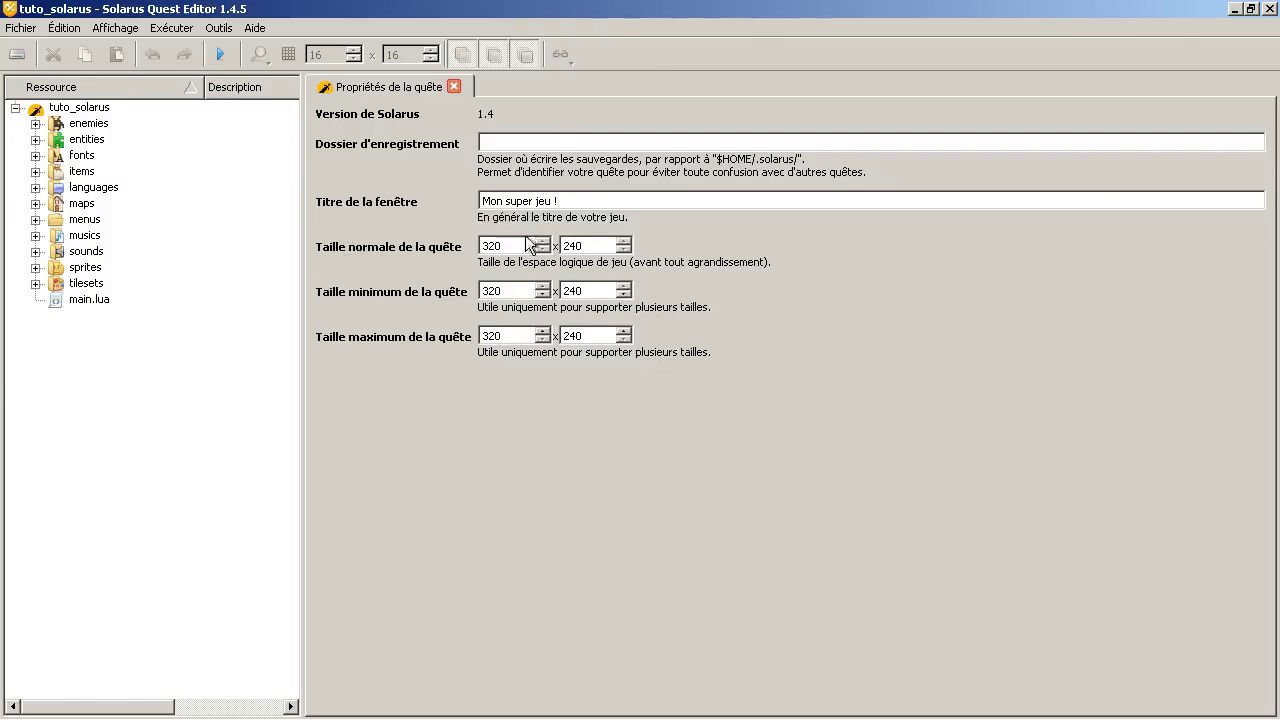
{"action": "left_click", "coordinate": [487, 245]}
{"action": "left_click", "coordinate": [16, 54]}
Step: Test-run the quest, close its game window, and review the output in the console window
{"action": "left_click", "coordinate": [214, 58]}
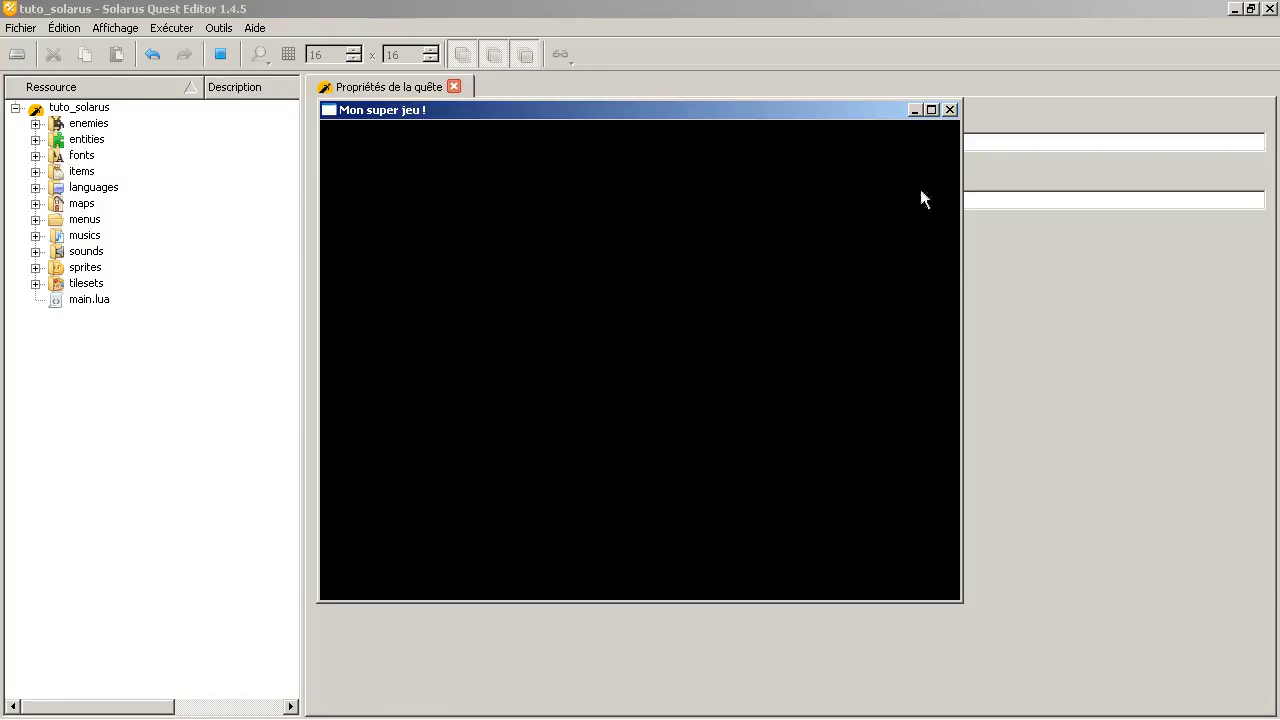
{"action": "left_click", "coordinate": [954, 112]}
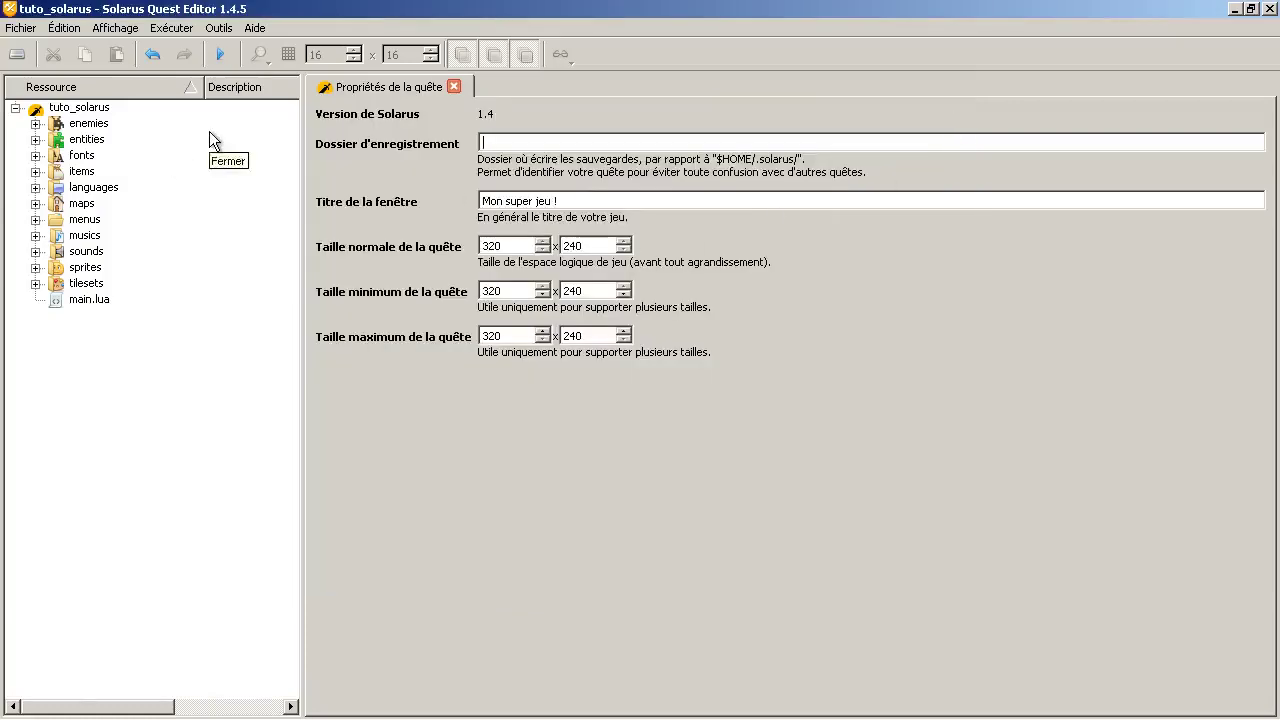
{"action": "mouse_move", "coordinate": [336, 690]}
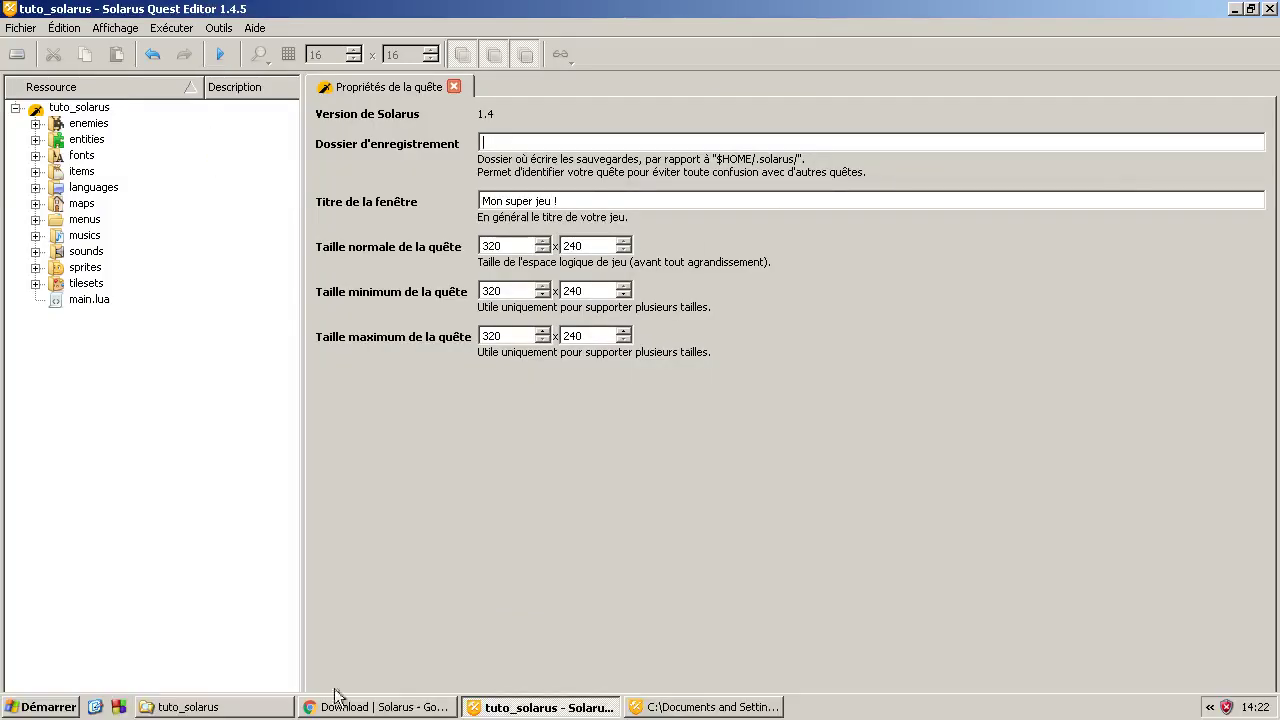
{"action": "left_click", "coordinate": [705, 707]}
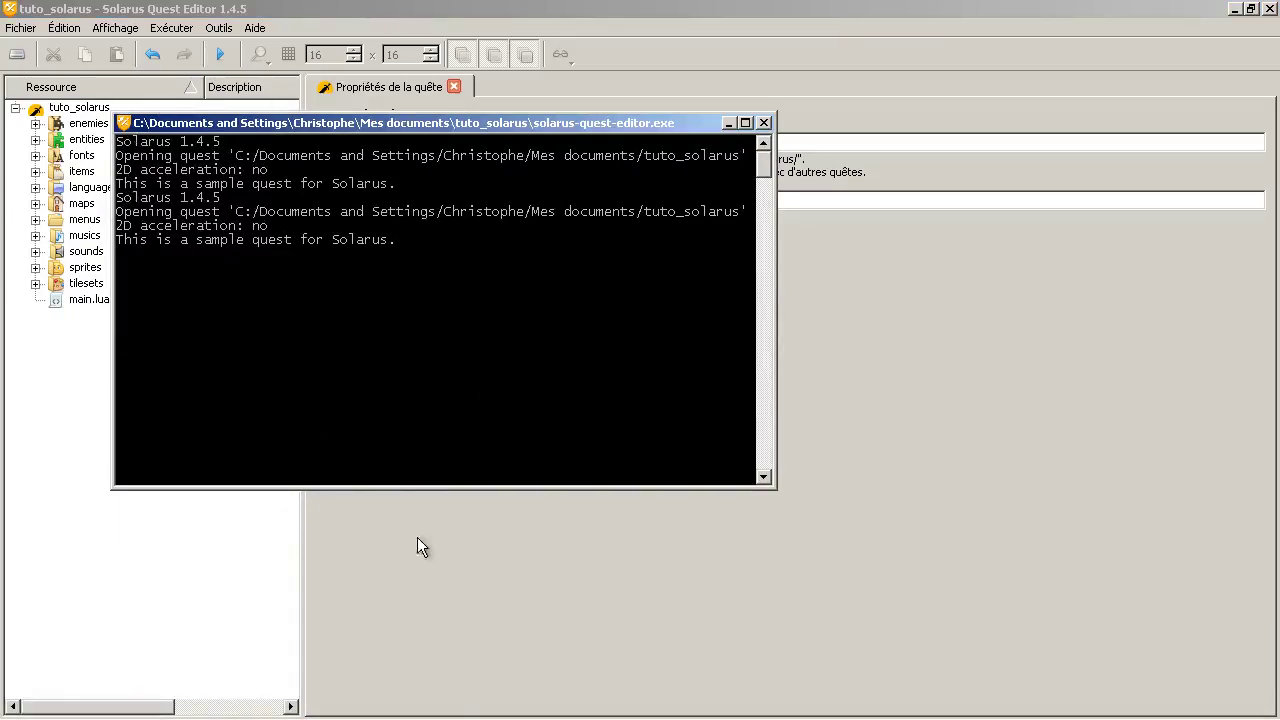
{"action": "left_click", "coordinate": [500, 548]}
Step: Review the general execution options, including the console display setting, alongside the console window, and leave the options without changing them
{"action": "left_click", "coordinate": [219, 28]}
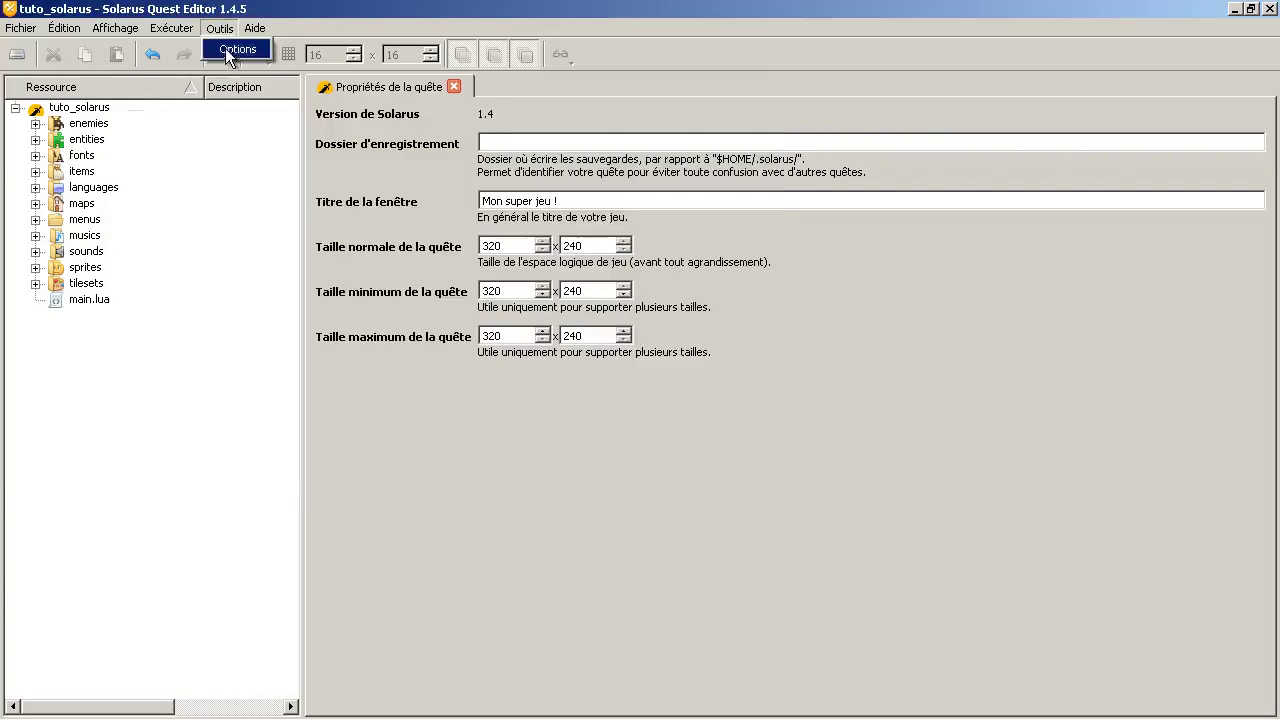
{"action": "left_click", "coordinate": [237, 50]}
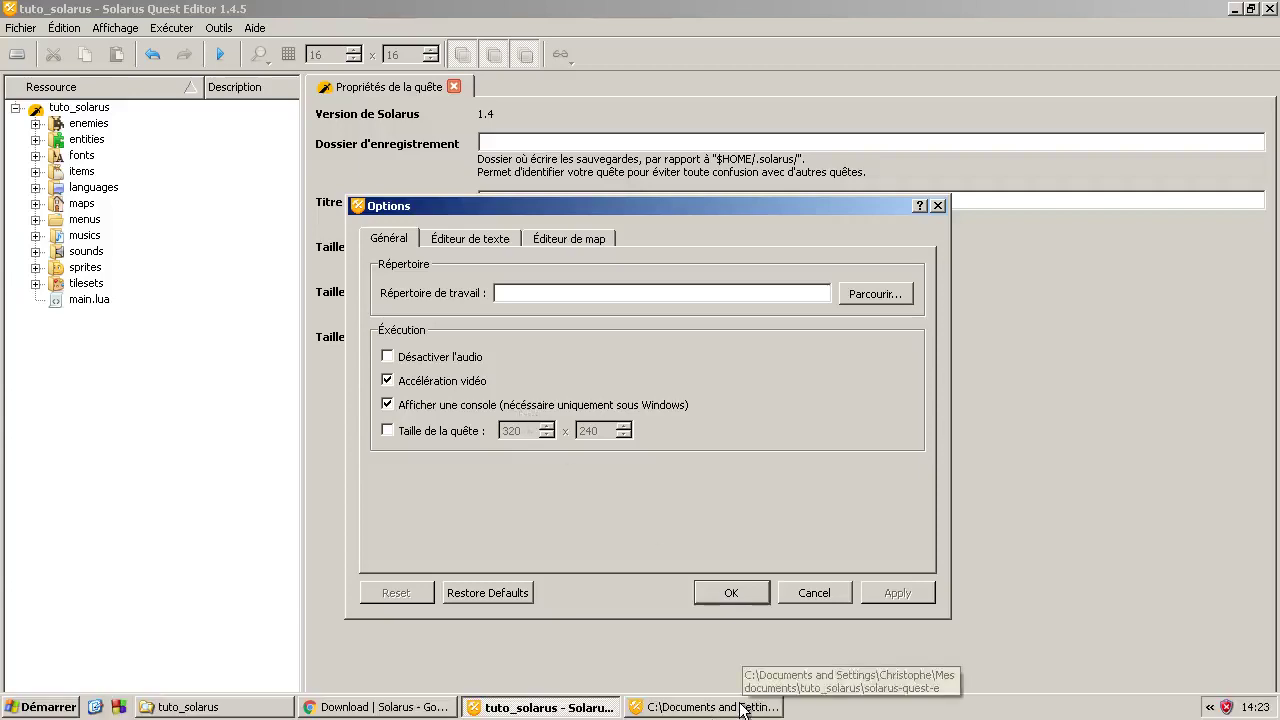
{"action": "left_click", "coordinate": [741, 708]}
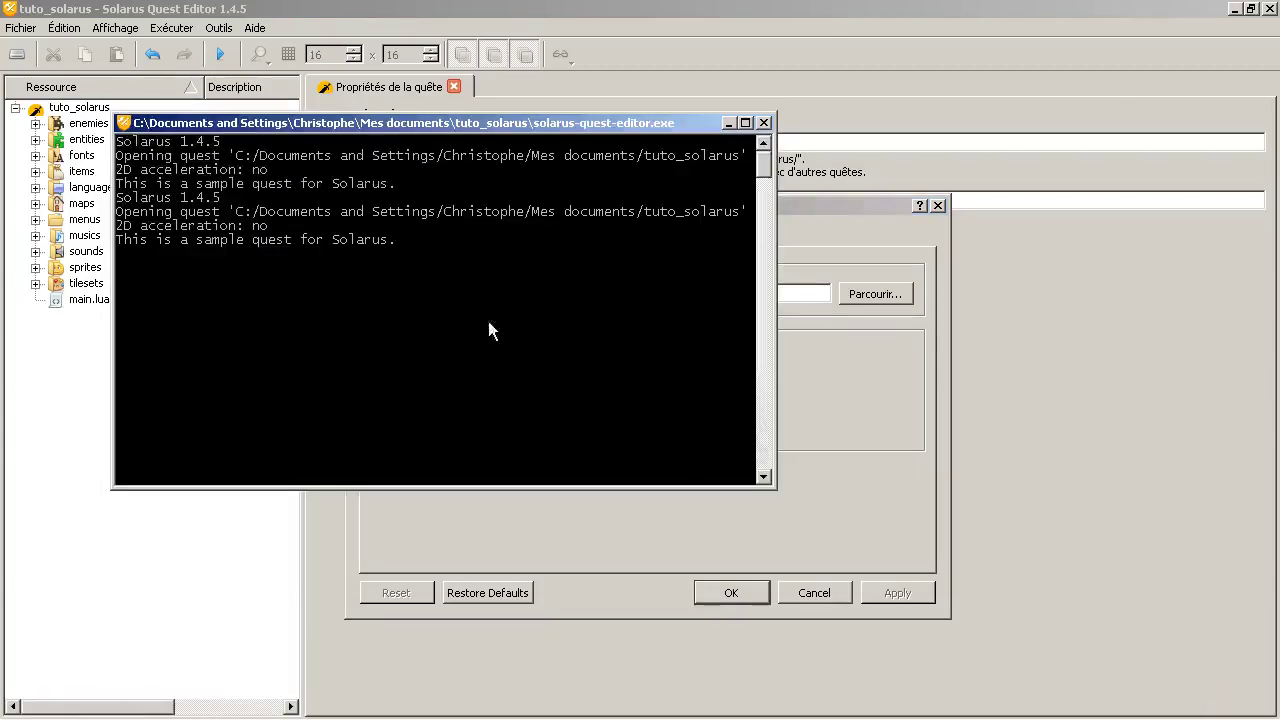
{"action": "left_click", "coordinate": [888, 435]}
{"action": "left_click", "coordinate": [390, 405]}
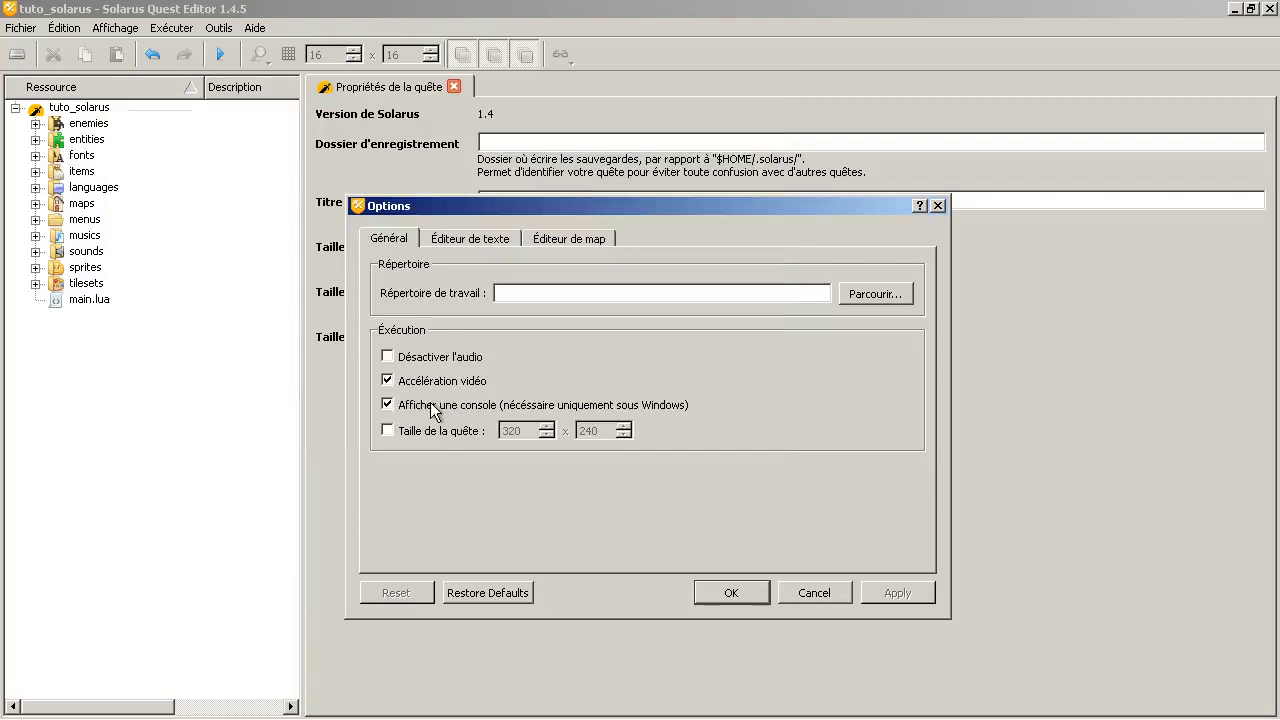
{"action": "left_click", "coordinate": [446, 406]}
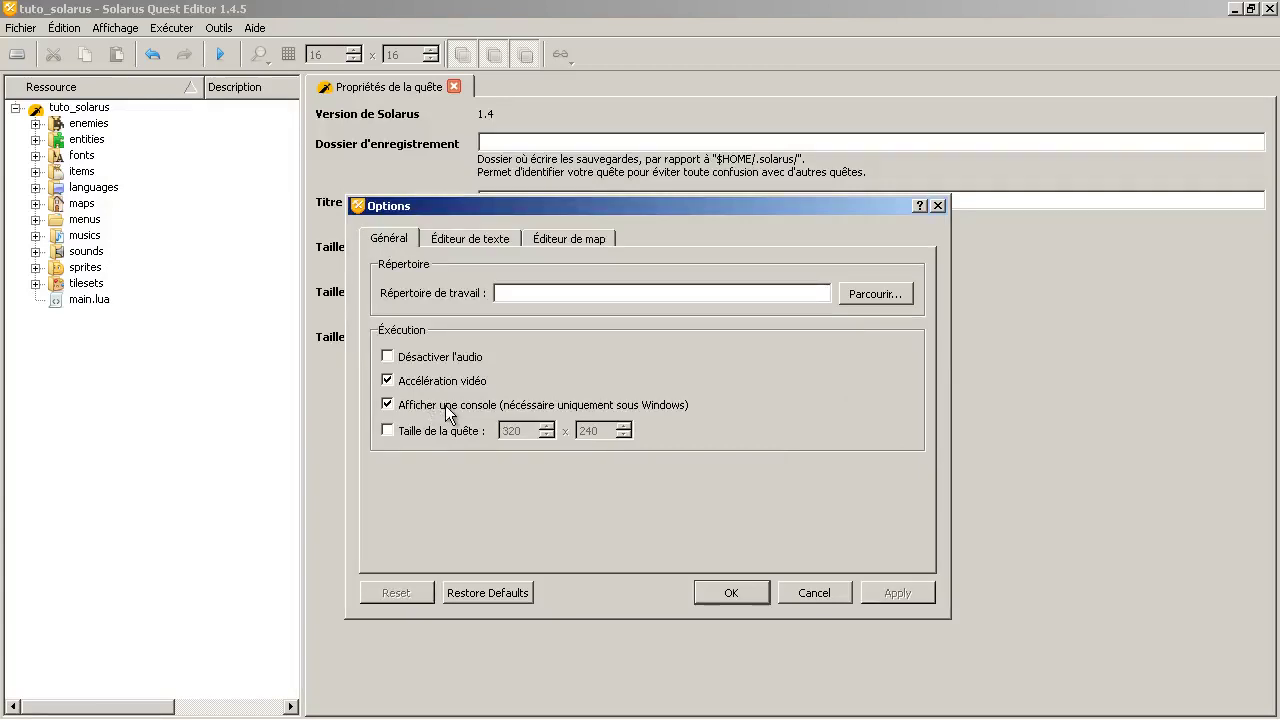
{"action": "left_click", "coordinate": [831, 586]}
{"action": "left_click", "coordinate": [708, 710]}
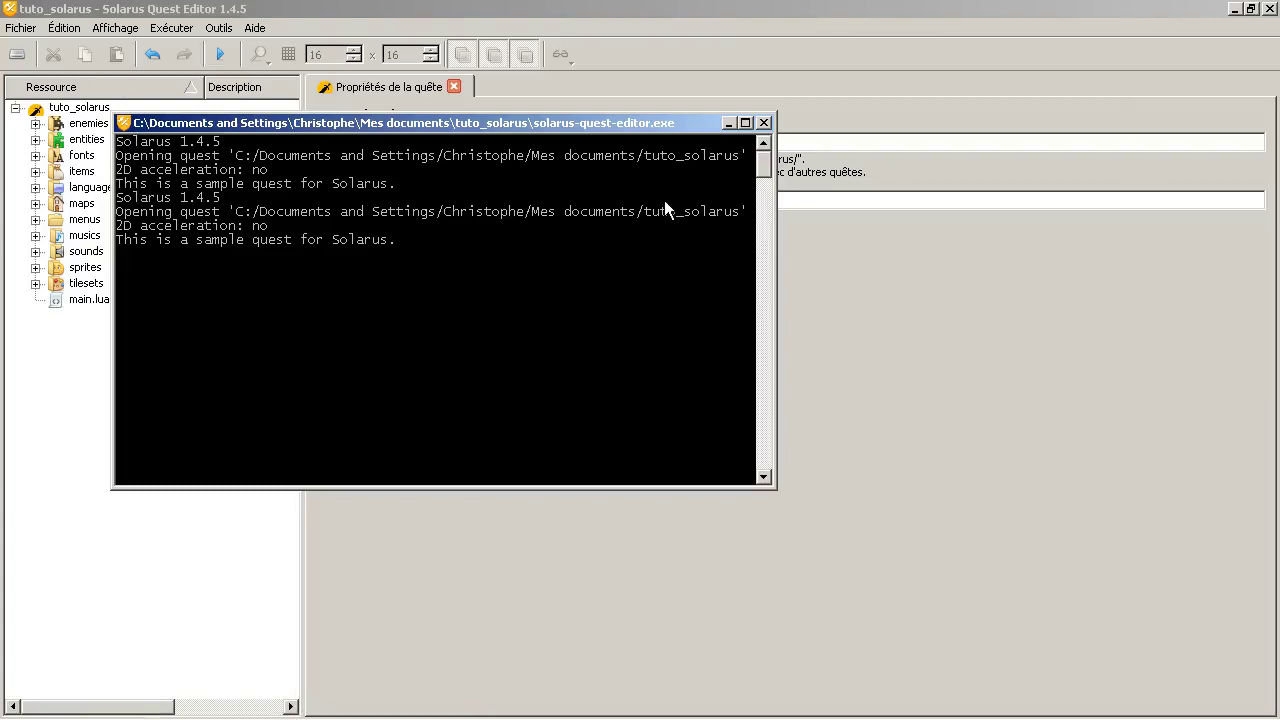
{"action": "left_click", "coordinate": [998, 480]}
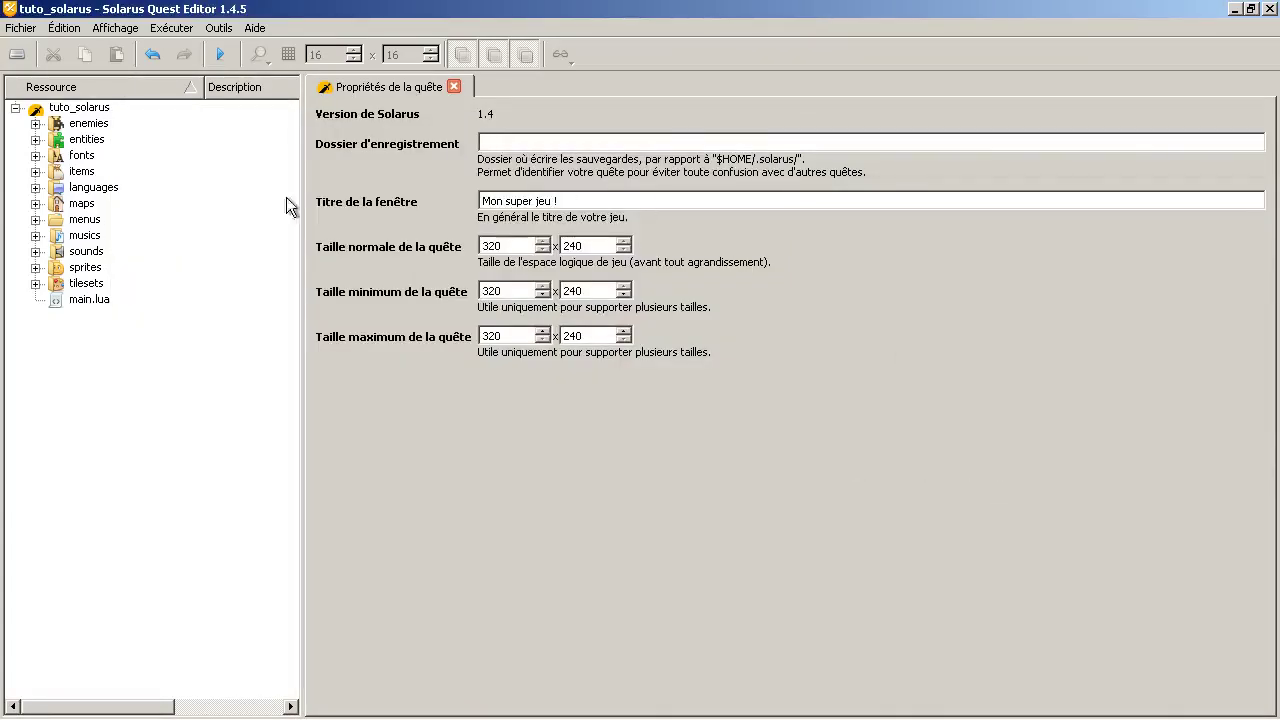
Step: Check the maps and languages folders in the quest's resource tree and open the main.lua script
{"action": "left_click", "coordinate": [33, 205]}
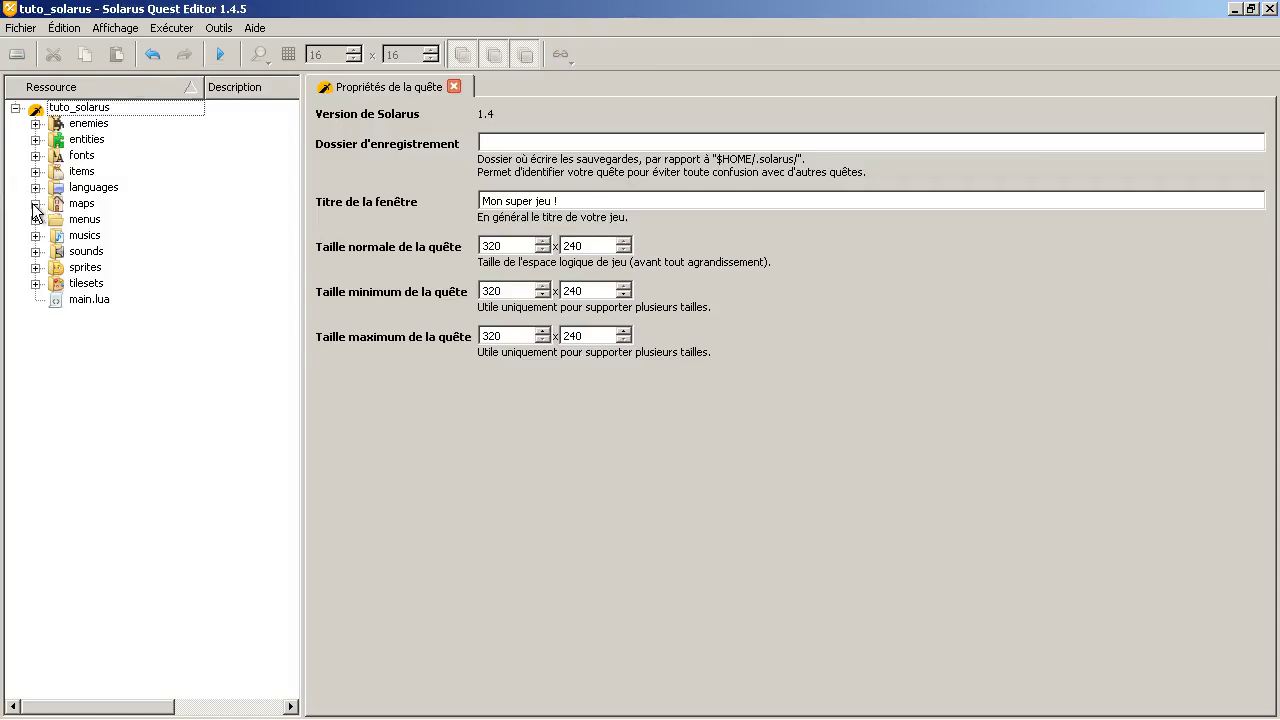
{"action": "left_click", "coordinate": [35, 187]}
{"action": "left_click", "coordinate": [35, 187]}
{"action": "left_click", "coordinate": [80, 205]}
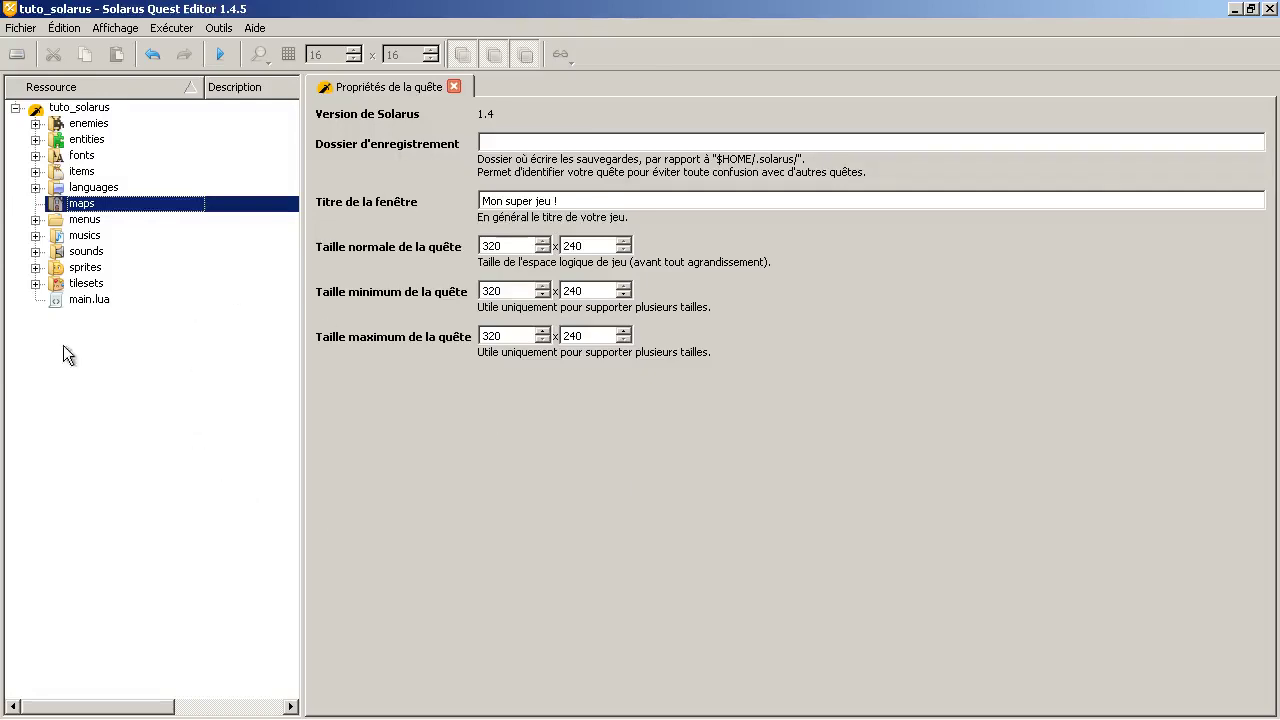
{"action": "left_click", "coordinate": [82, 189]}
{"action": "left_click", "coordinate": [91, 298]}
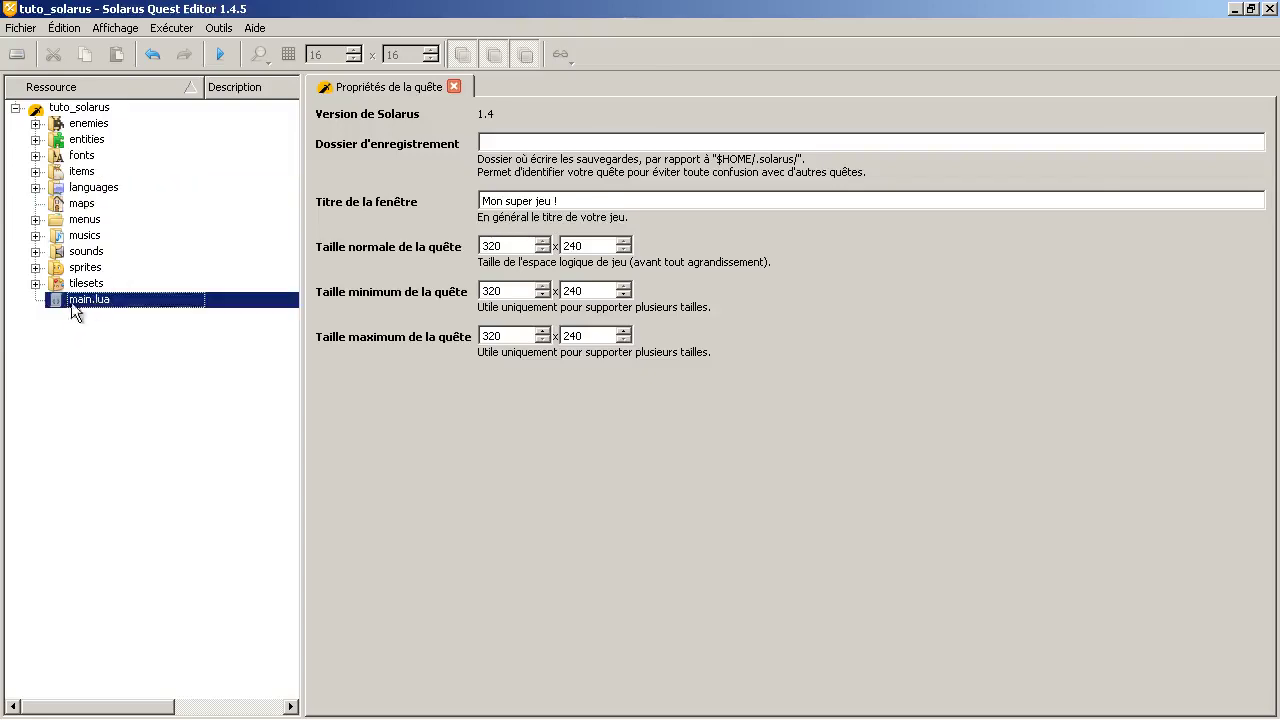
{"action": "double_click", "coordinate": [97, 299]}
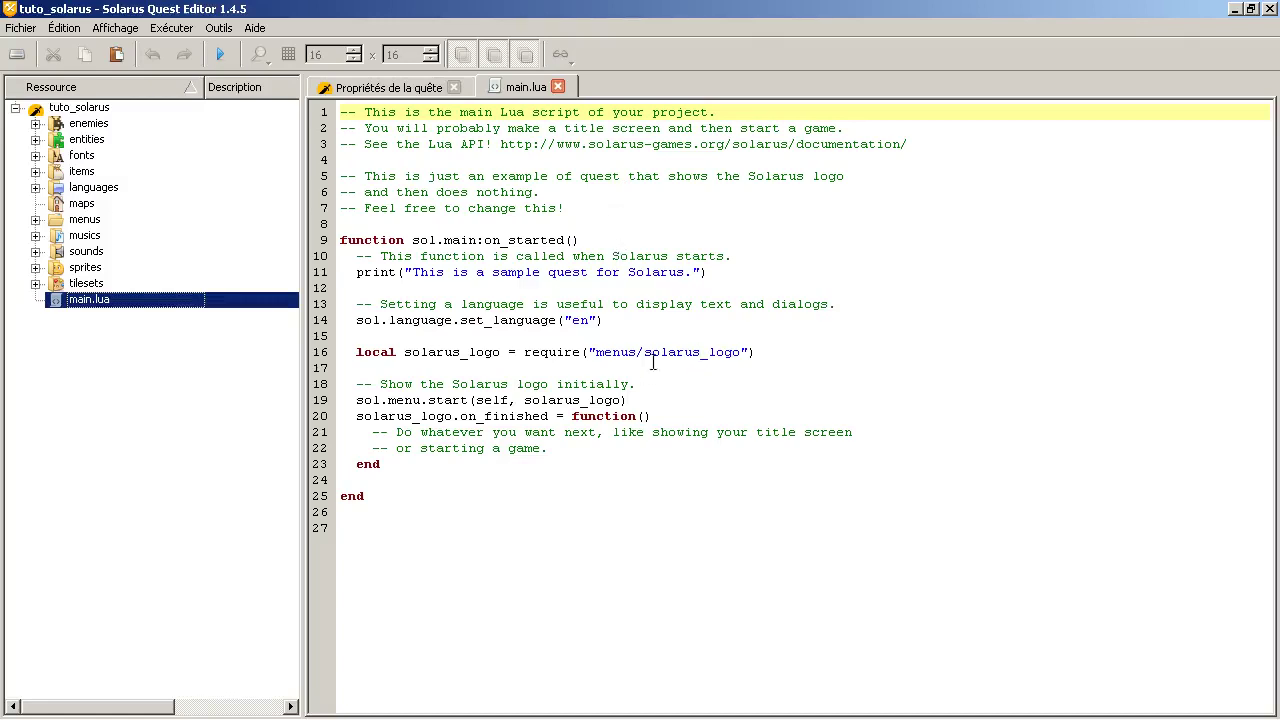
Step: Compare the print statement in main.lua with the console output and read the Solarus logo code below it
{"action": "mouse_move", "coordinate": [541, 718]}
{"action": "left_click_drag", "start_coordinate": [356, 272], "coordinate": [708, 272]}
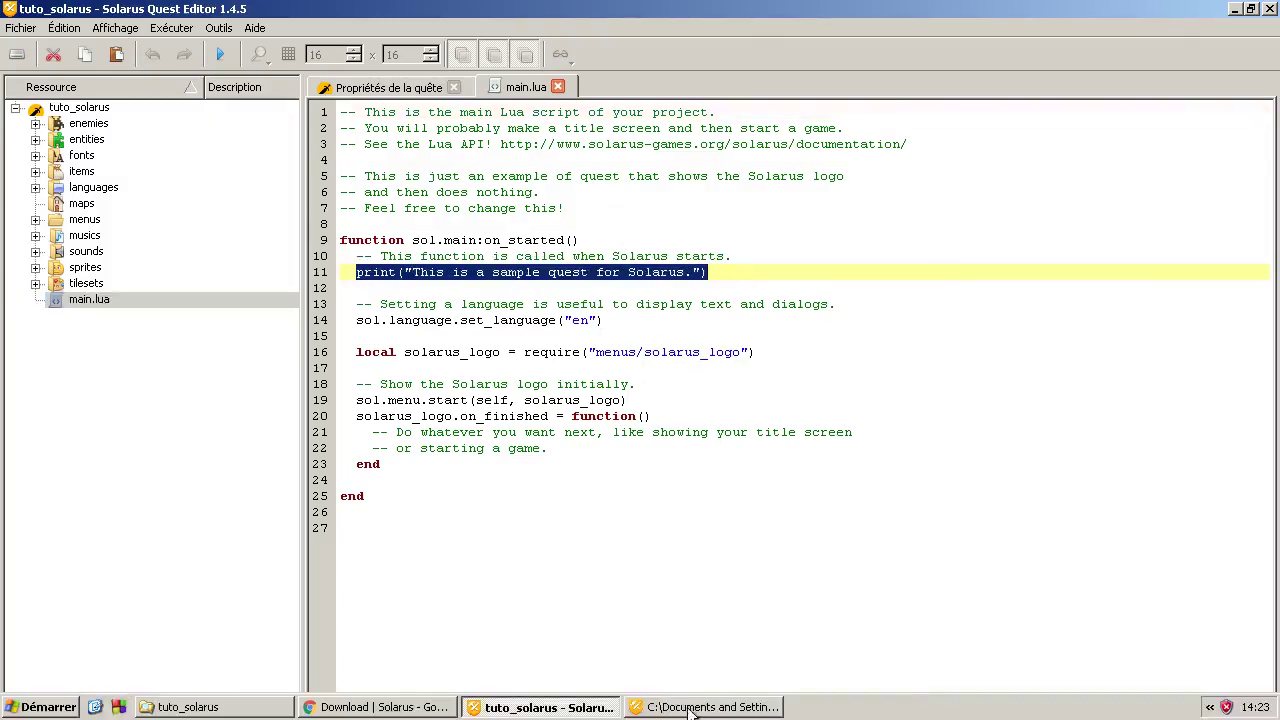
{"action": "left_click", "coordinate": [690, 710]}
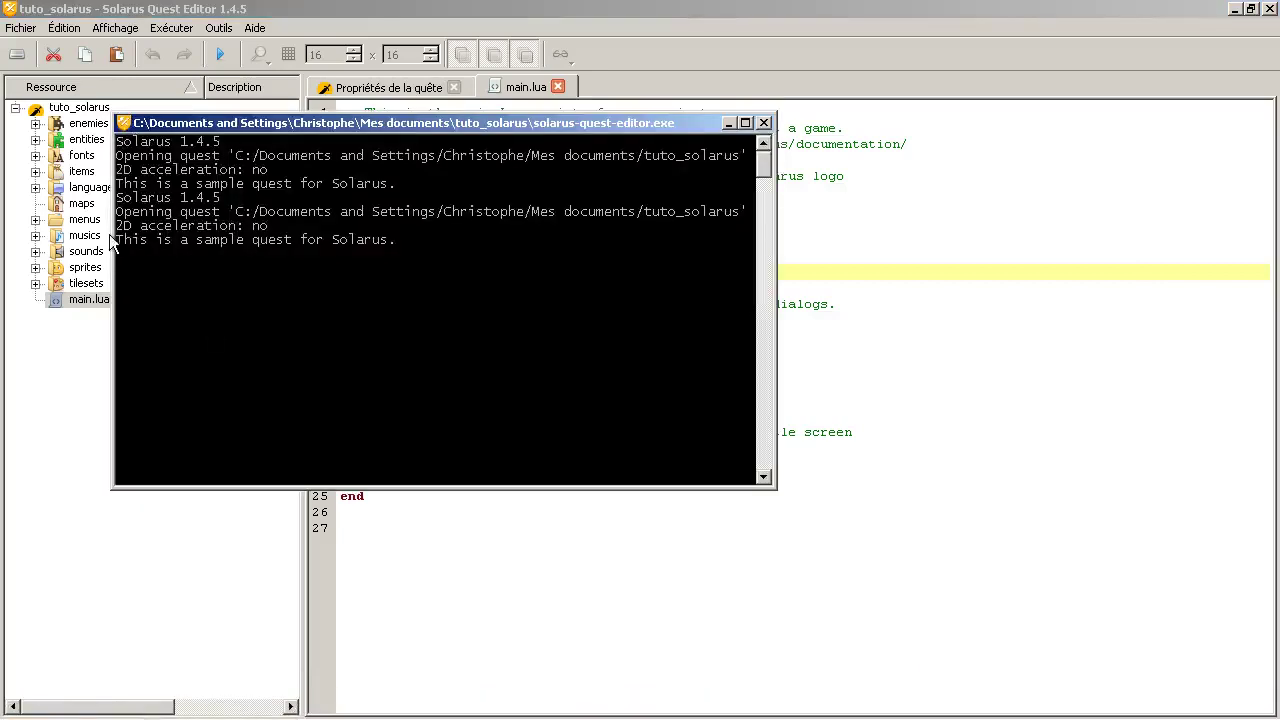
{"action": "left_click", "coordinate": [1120, 366]}
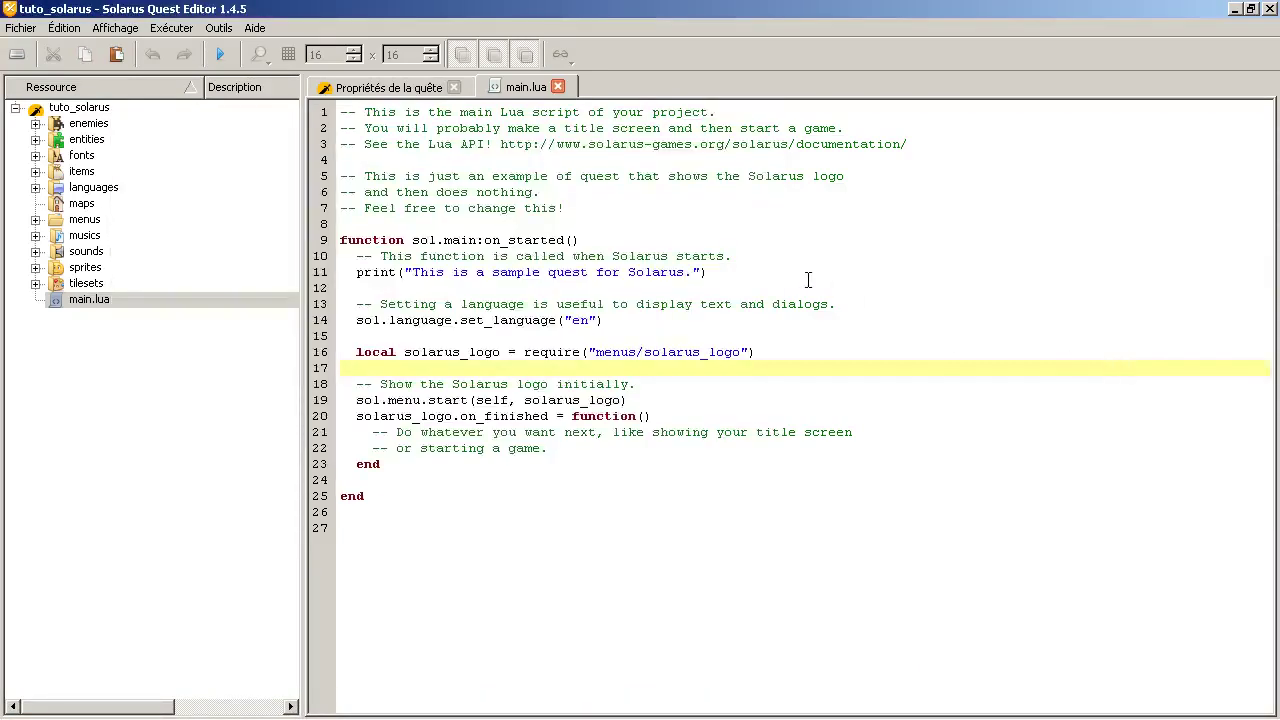
{"action": "left_click_drag", "start_coordinate": [546, 352], "coordinate": [543, 486]}
{"action": "left_click", "coordinate": [739, 478]}
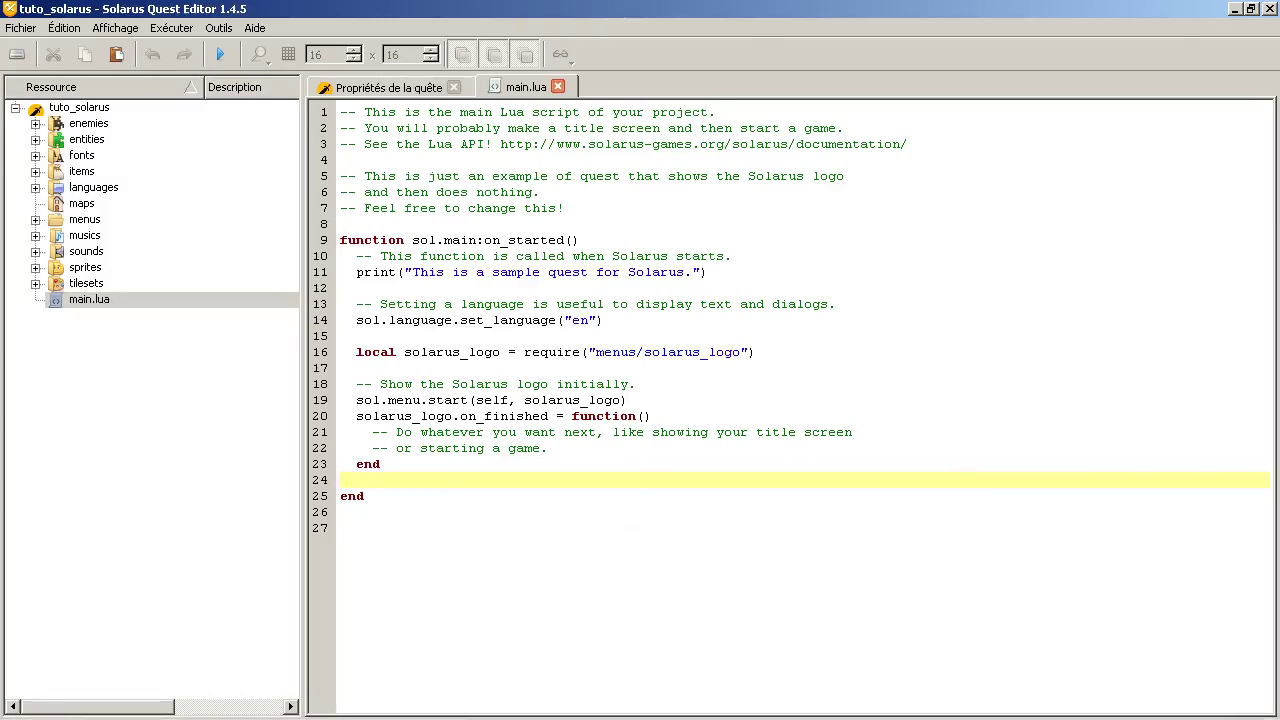
Step: Switch to the file explorer and open the data folder inside tuto_solarus to examine its contents
{"action": "left_click", "coordinate": [245, 705]}
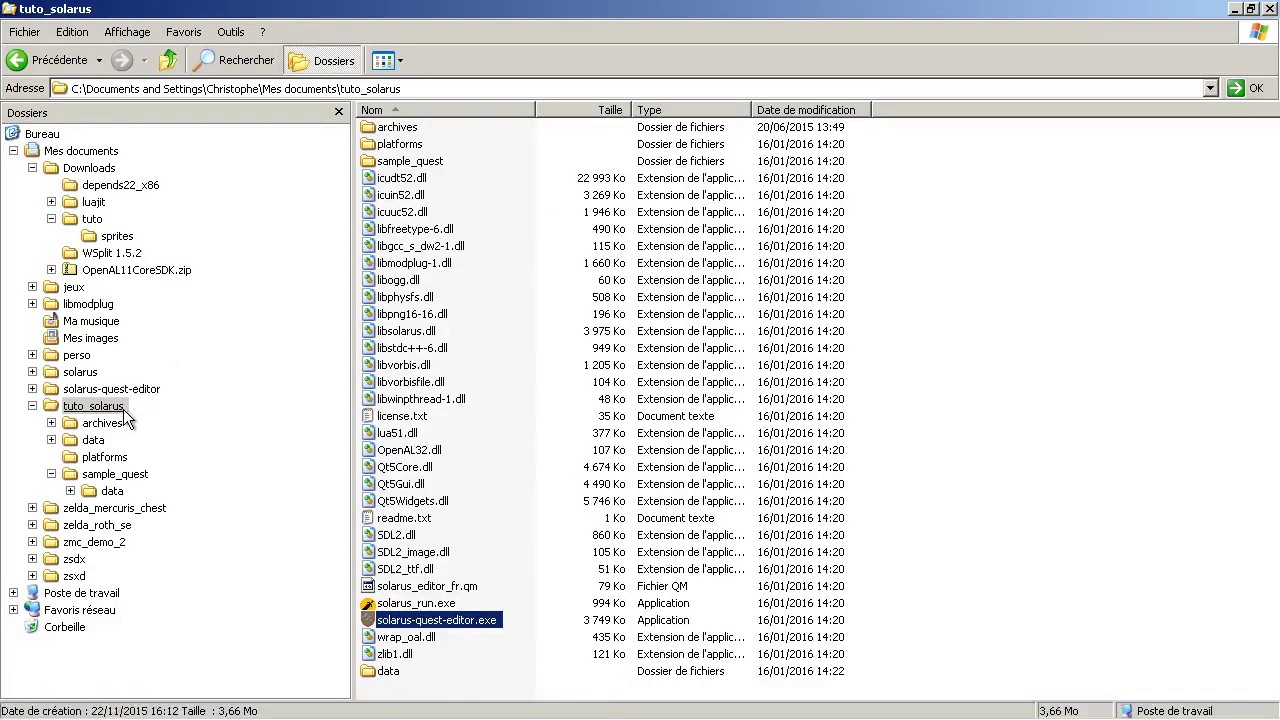
{"action": "key", "text": "alt+Tab"}
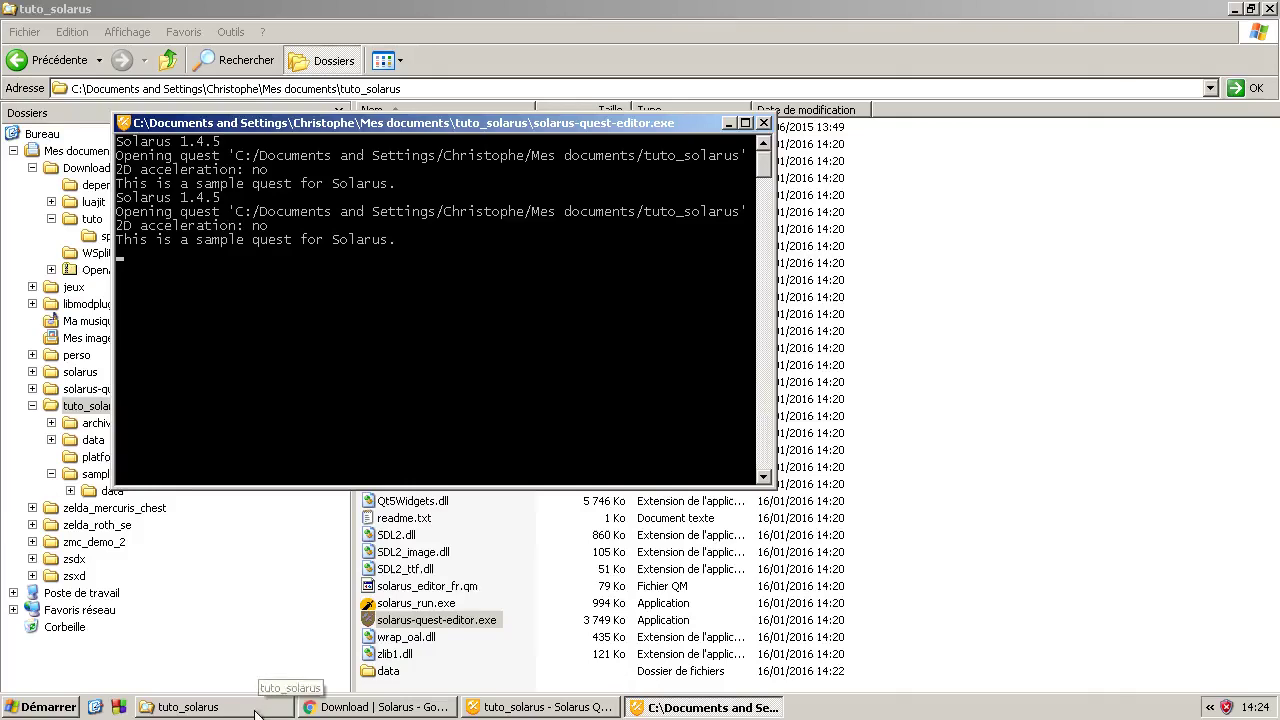
{"action": "key", "text": "alt+Tab"}
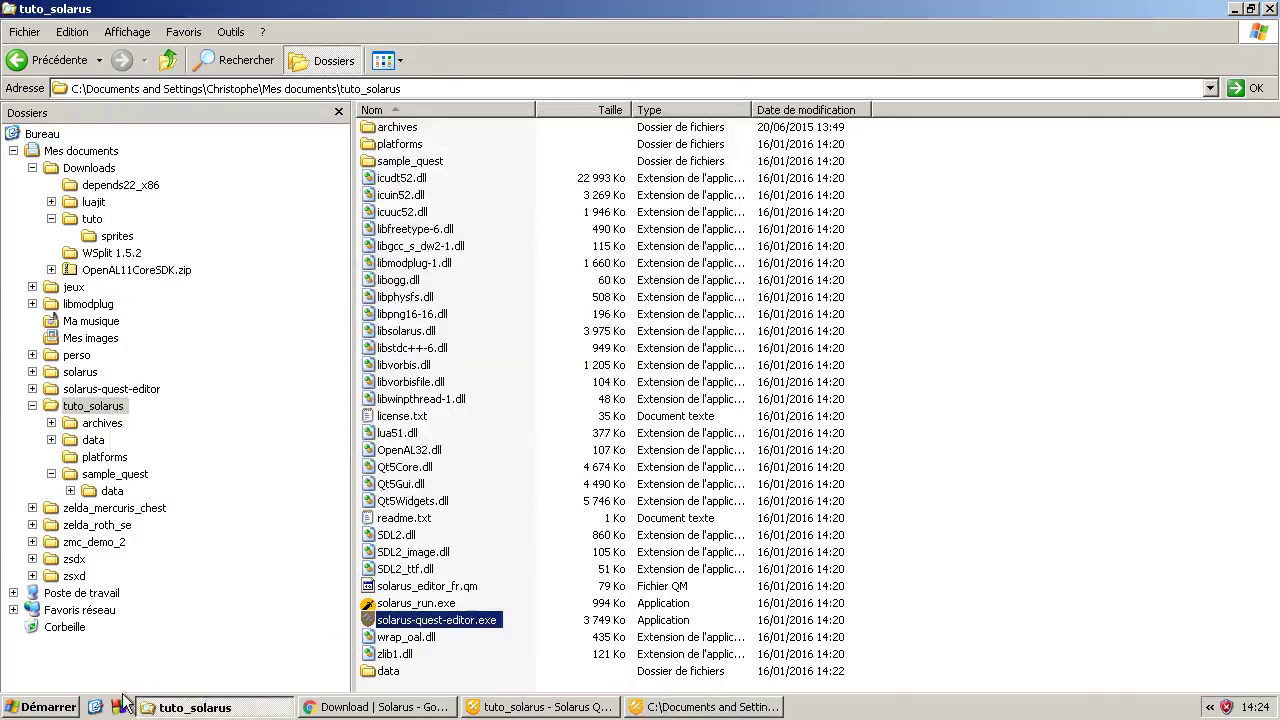
{"action": "left_click", "coordinate": [96, 409]}
{"action": "left_click", "coordinate": [659, 465]}
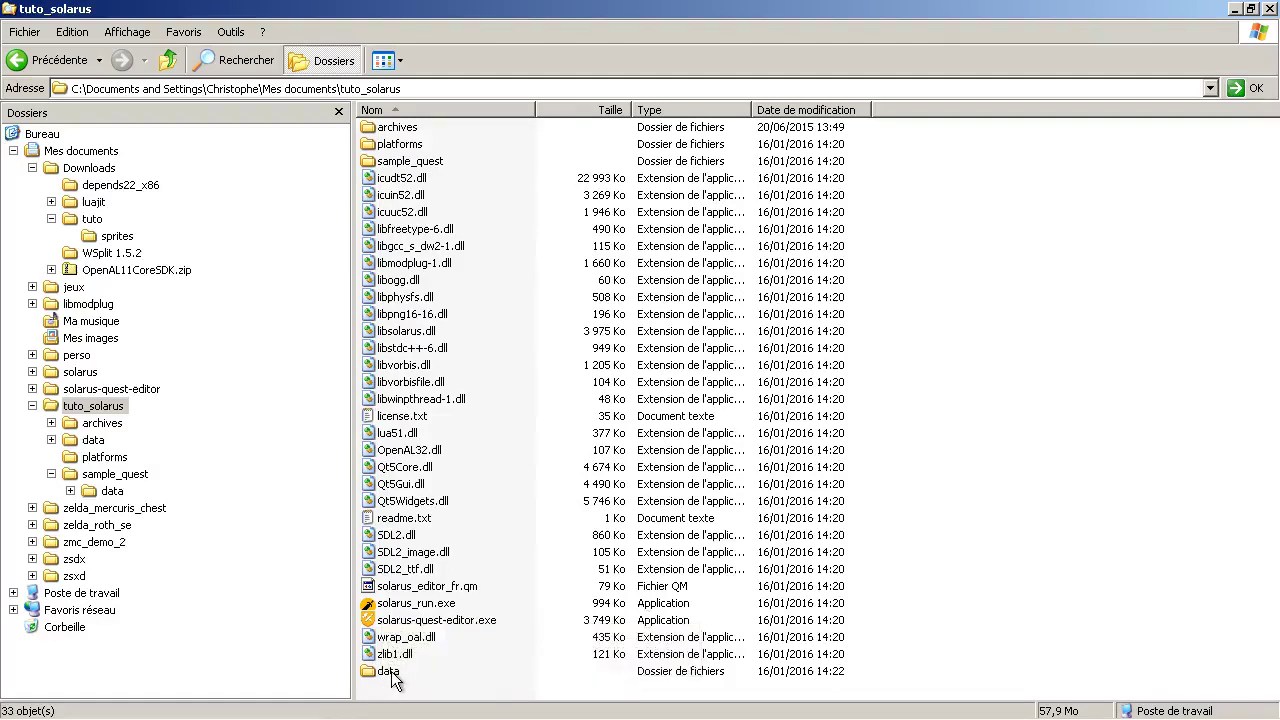
{"action": "left_click", "coordinate": [390, 673]}
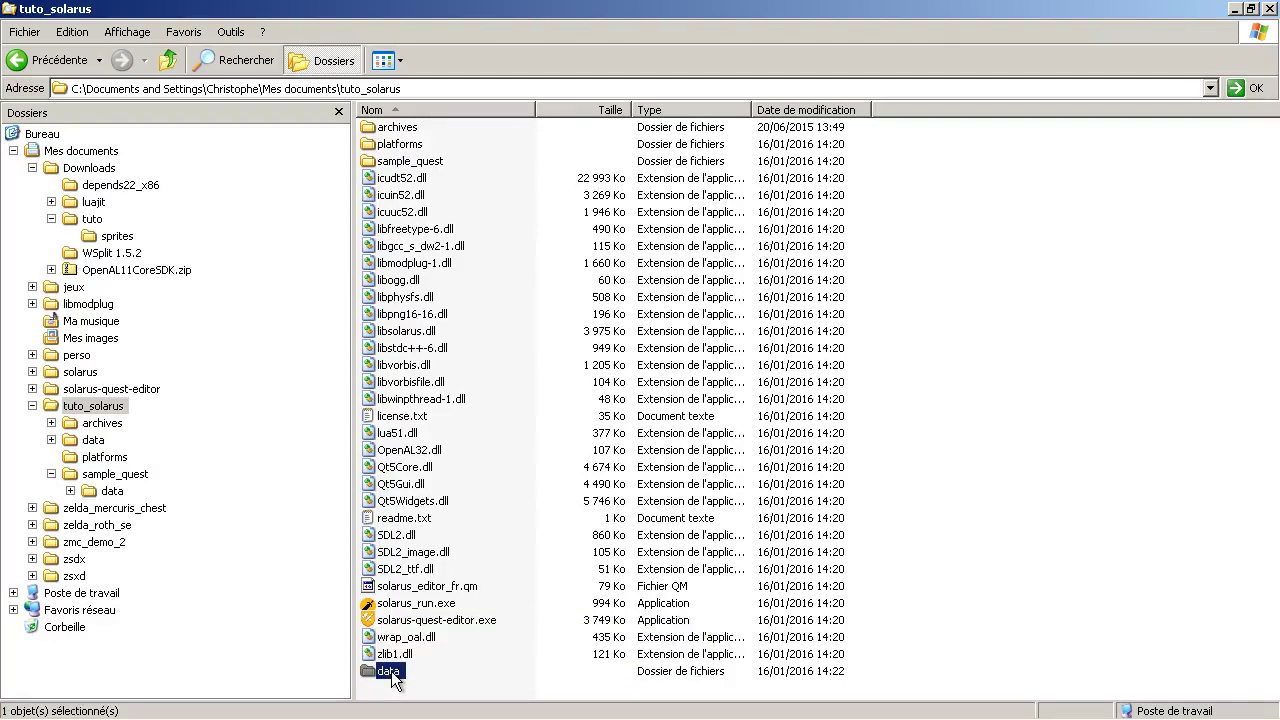
{"action": "double_click", "coordinate": [390, 673]}
{"action": "key", "text": "ctrl+a"}
{"action": "left_click", "coordinate": [663, 484]}
Step: Compare the files in the data folder with the resource tree in the quest editor
{"action": "mouse_move", "coordinate": [663, 716]}
{"action": "left_click", "coordinate": [703, 707]}
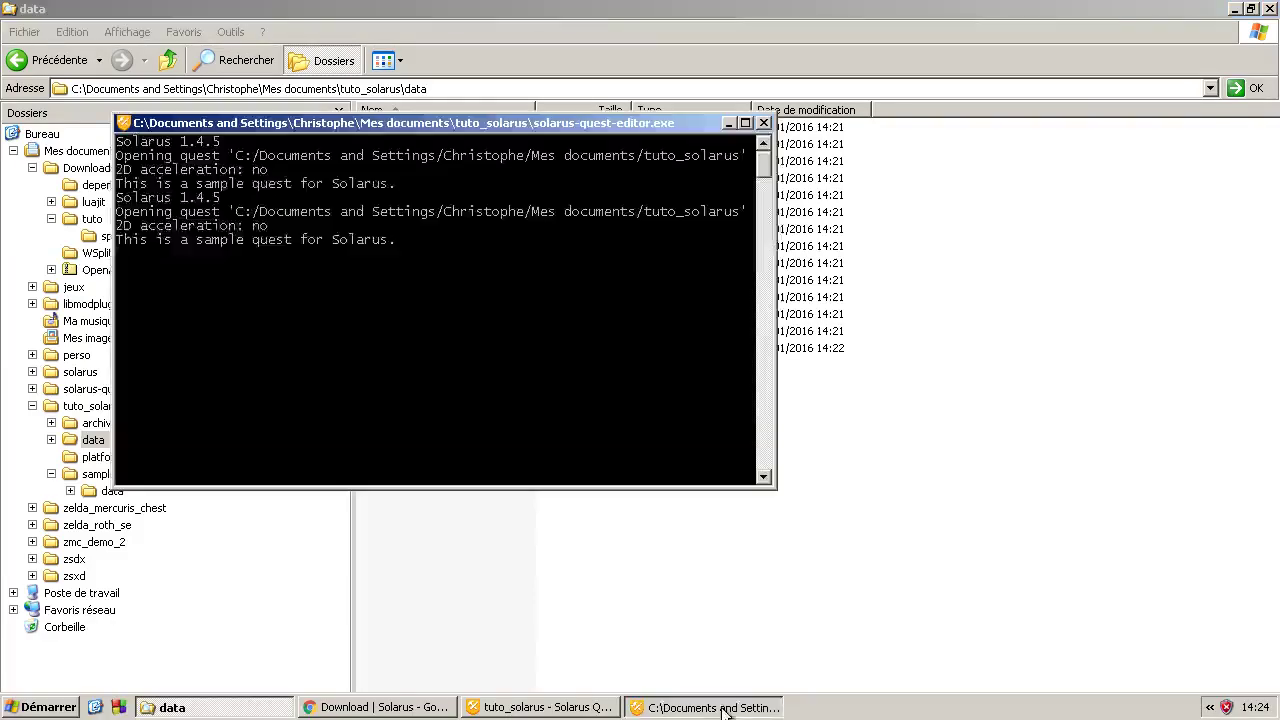
{"action": "left_click", "coordinate": [545, 707]}
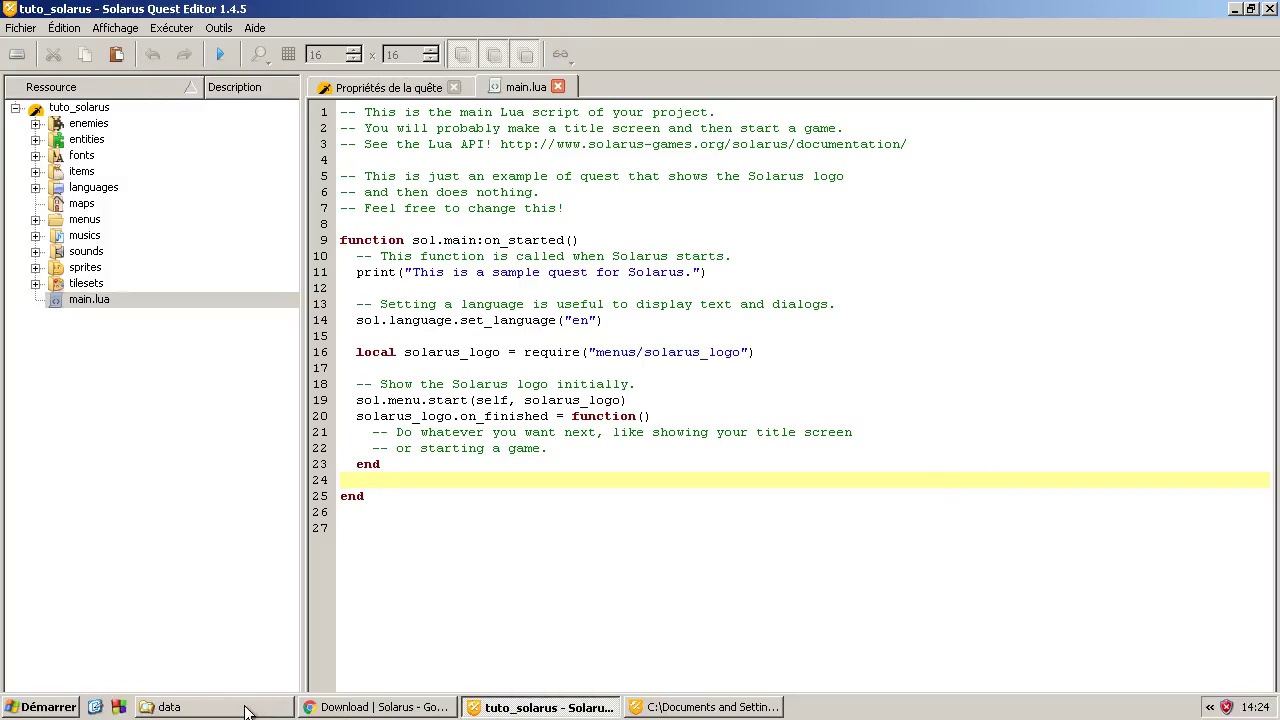
{"action": "left_click", "coordinate": [190, 707]}
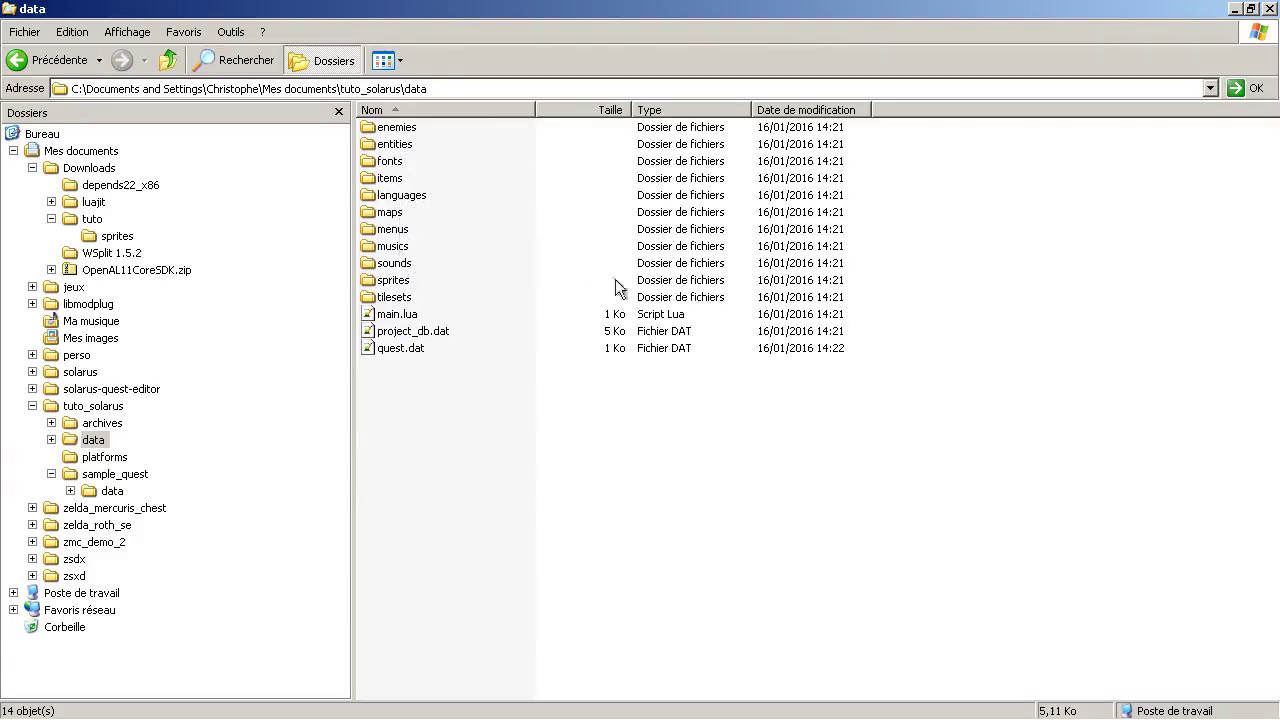
{"action": "left_click", "coordinate": [545, 707]}
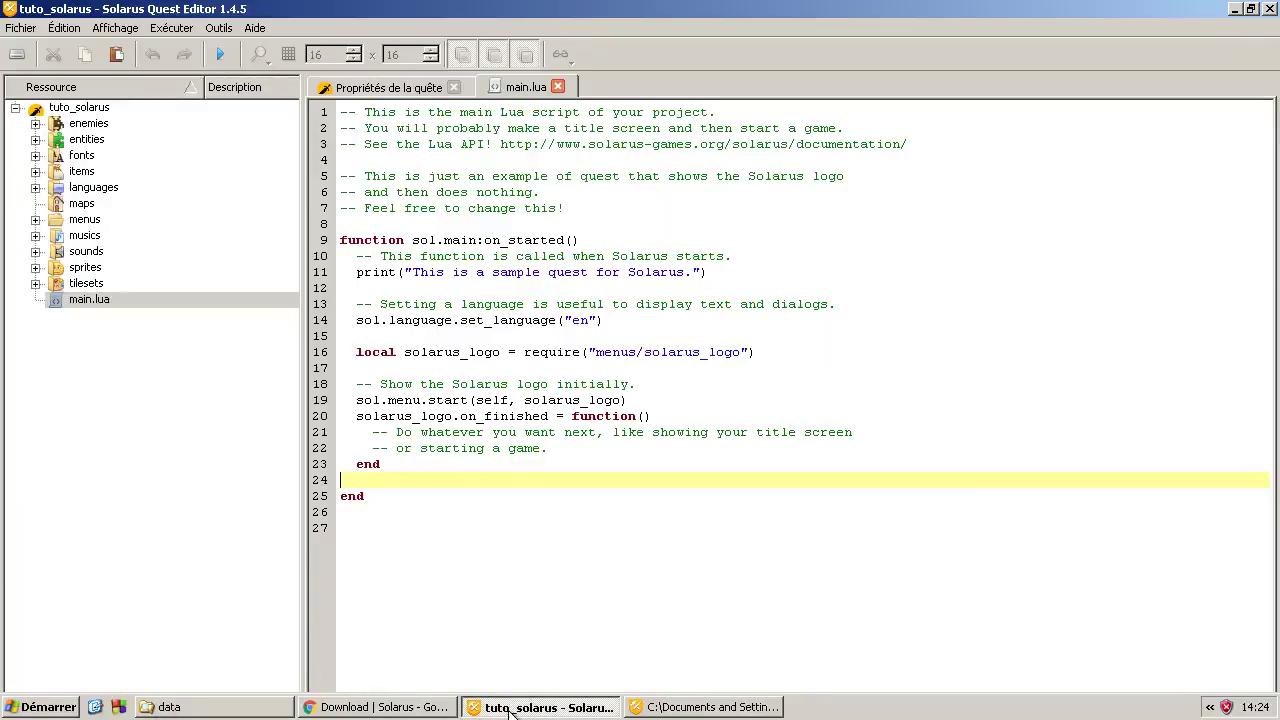
Step: Expand the enemies, entities, fonts, items and languages folders in the resource tree and examine the 8_bit font and English language entries
{"action": "left_click", "coordinate": [36, 123]}
{"action": "left_click", "coordinate": [36, 139]}
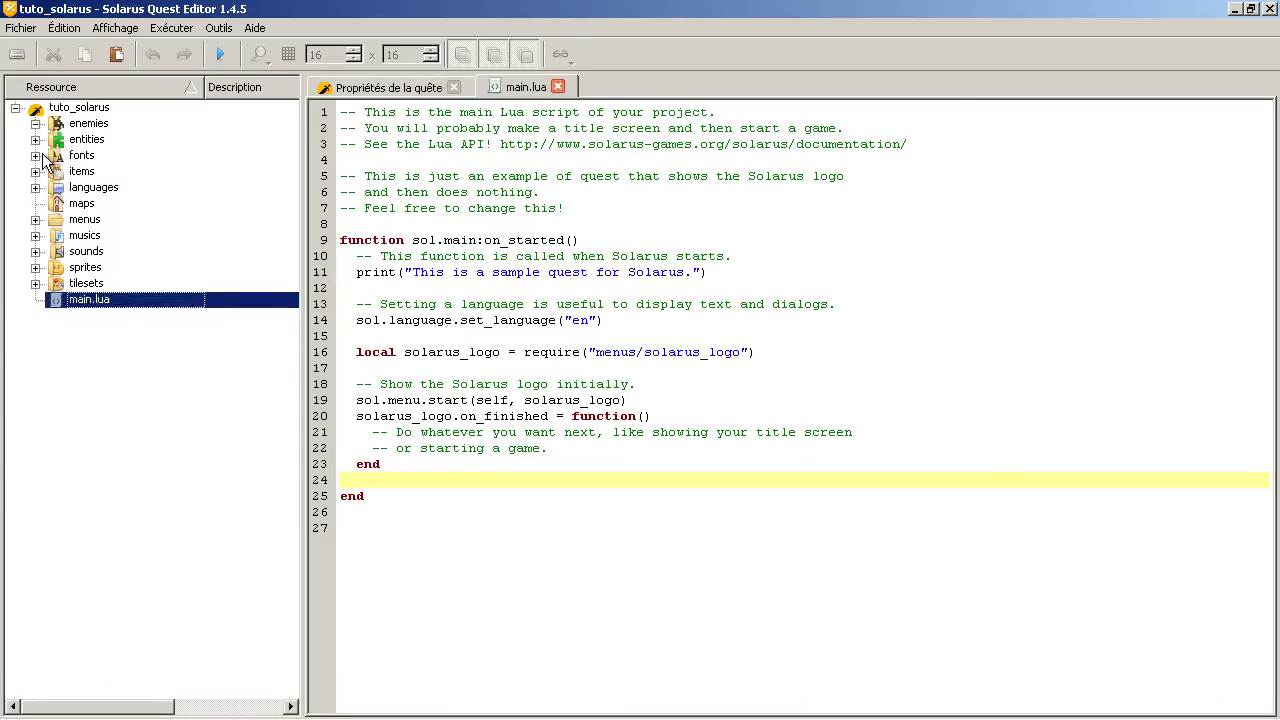
{"action": "left_click", "coordinate": [80, 140]}
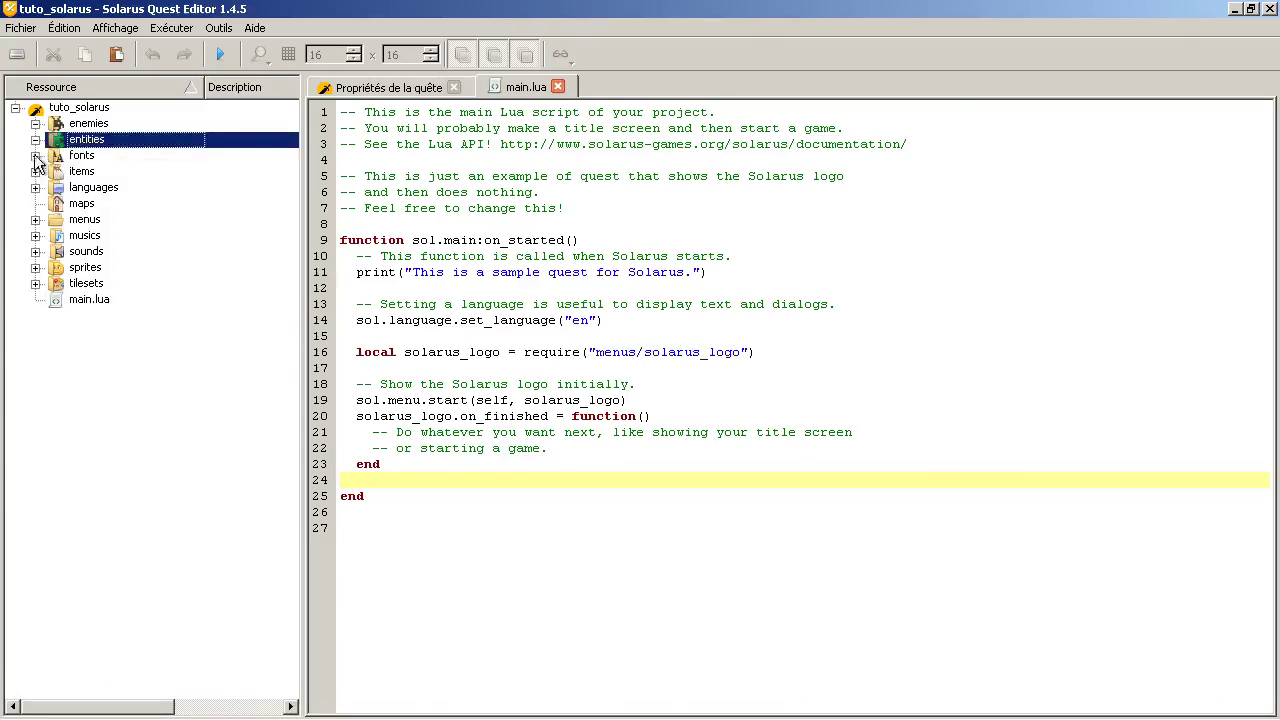
{"action": "left_click", "coordinate": [36, 155]}
{"action": "left_click", "coordinate": [99, 173]}
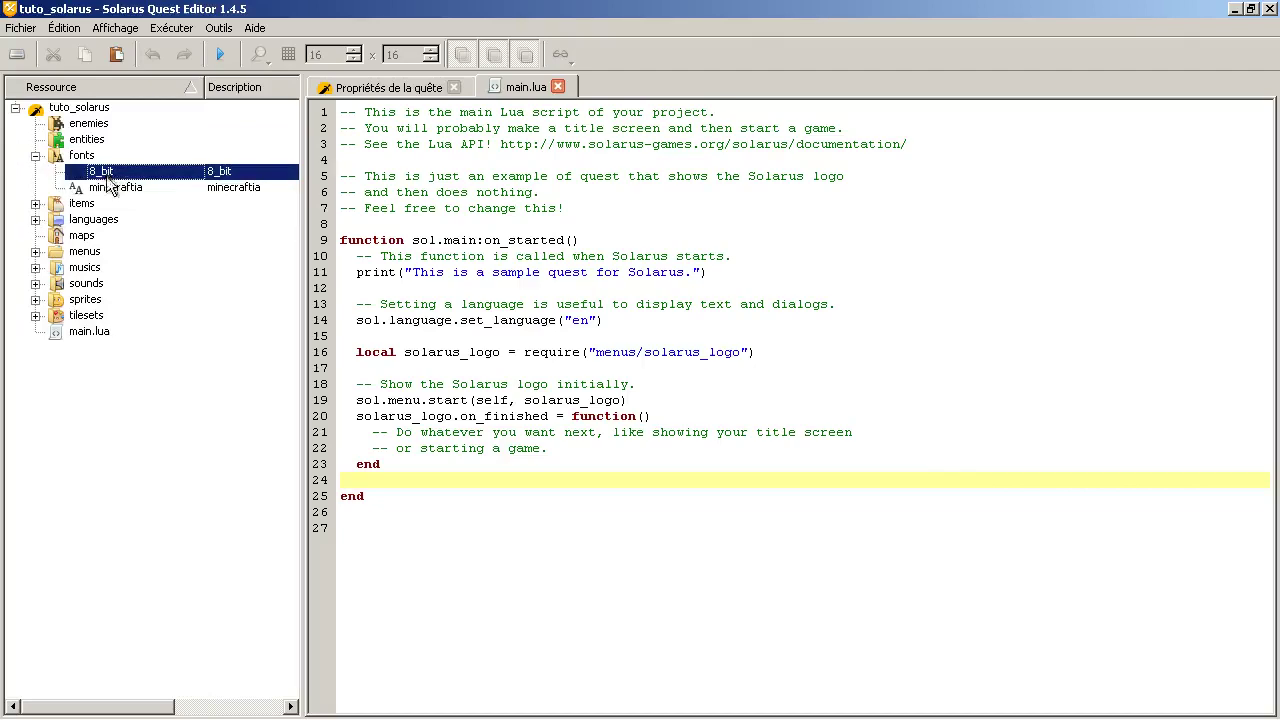
{"action": "left_click", "coordinate": [36, 204]}
{"action": "left_click", "coordinate": [36, 219]}
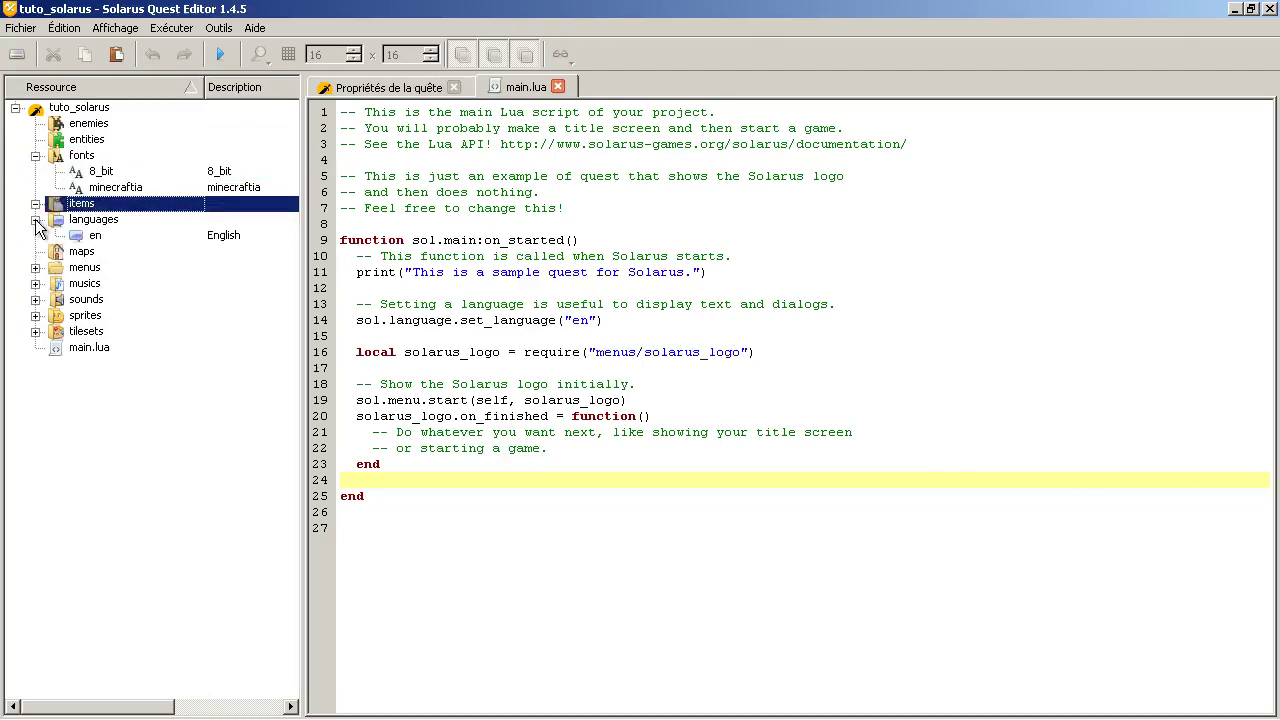
{"action": "left_click", "coordinate": [97, 234]}
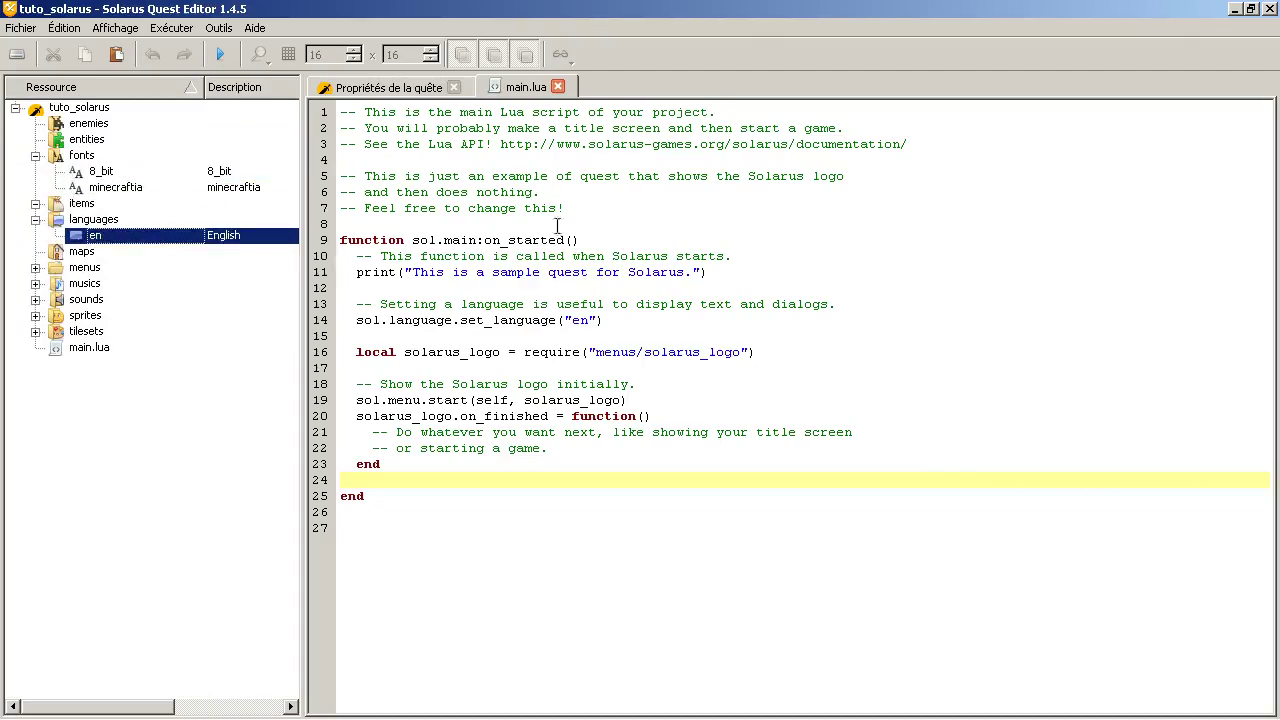
Step: Open the solarus_logo.lua script from the menus folder and read through its code
{"action": "left_click", "coordinate": [36, 267]}
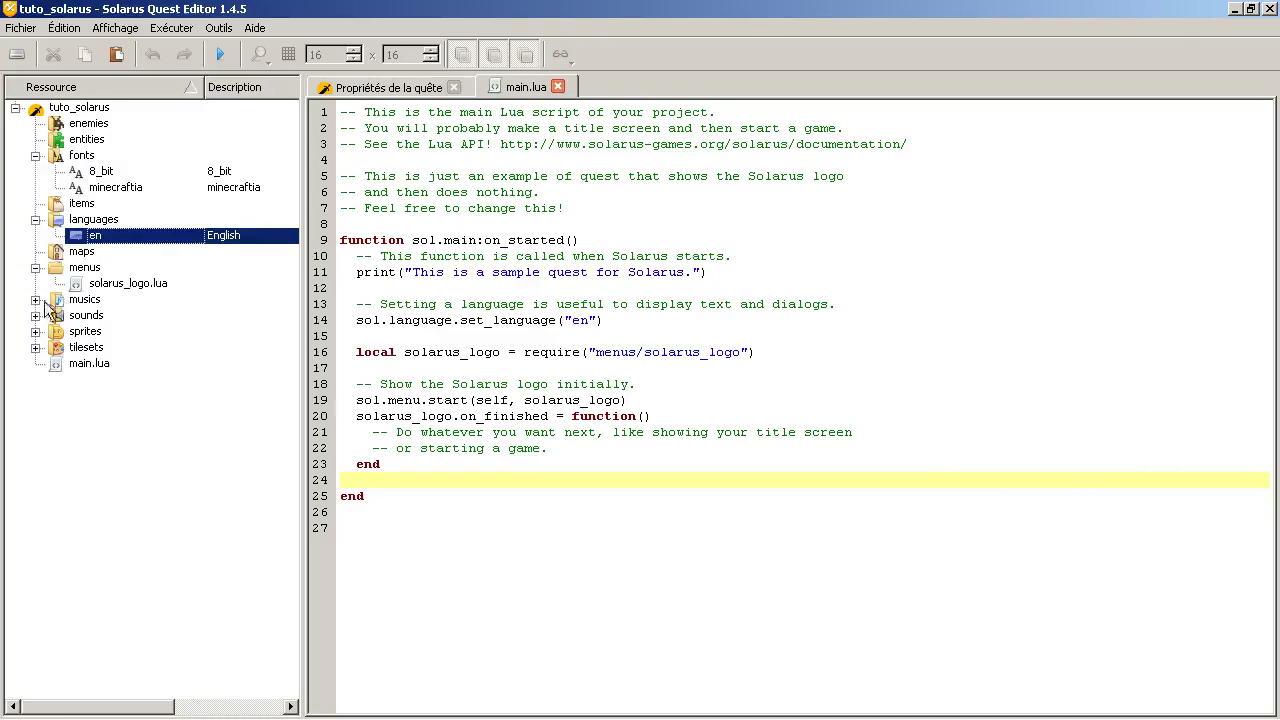
{"action": "double_click", "coordinate": [118, 286]}
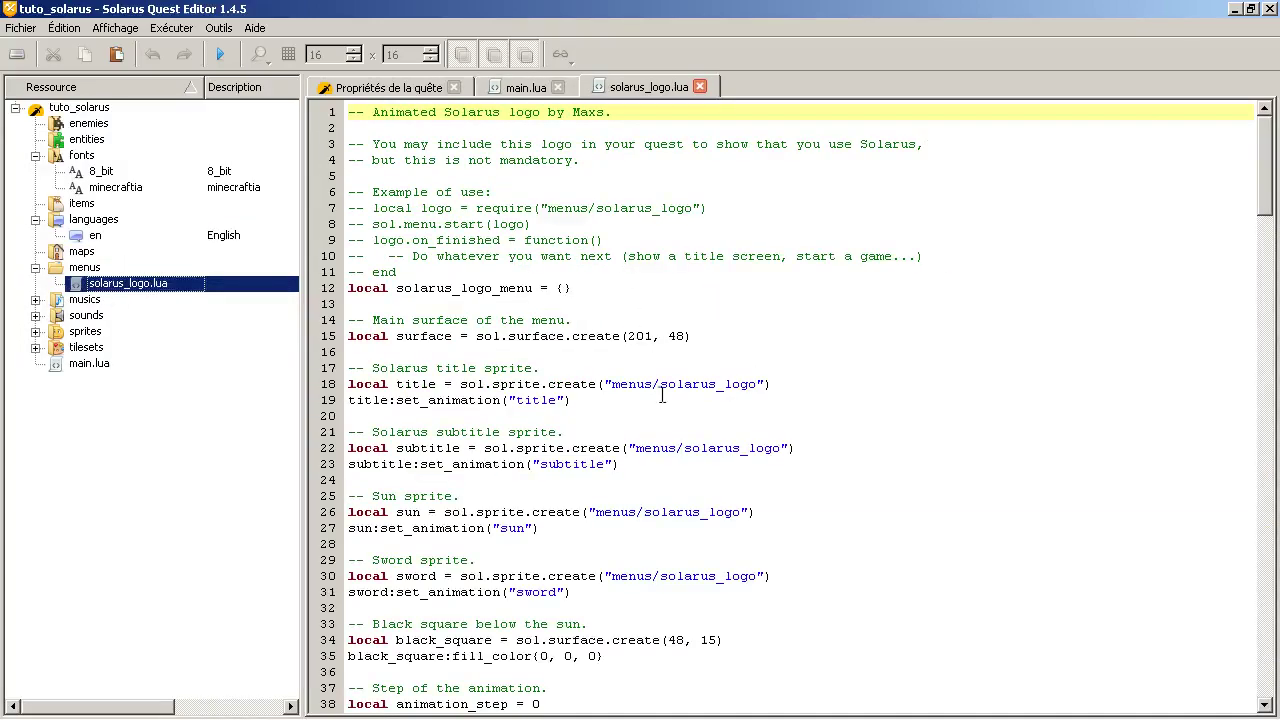
{"action": "left_click", "coordinate": [722, 416]}
{"action": "scroll", "coordinate": [722, 380], "scroll_direction": "down", "scroll_amount": 1}
{"action": "scroll", "coordinate": [722, 380], "scroll_direction": "down", "scroll_amount": 2}
{"action": "left_click_drag", "start_coordinate": [1268, 200], "coordinate": [1268, 172]}
{"action": "left_click", "coordinate": [739, 400]}
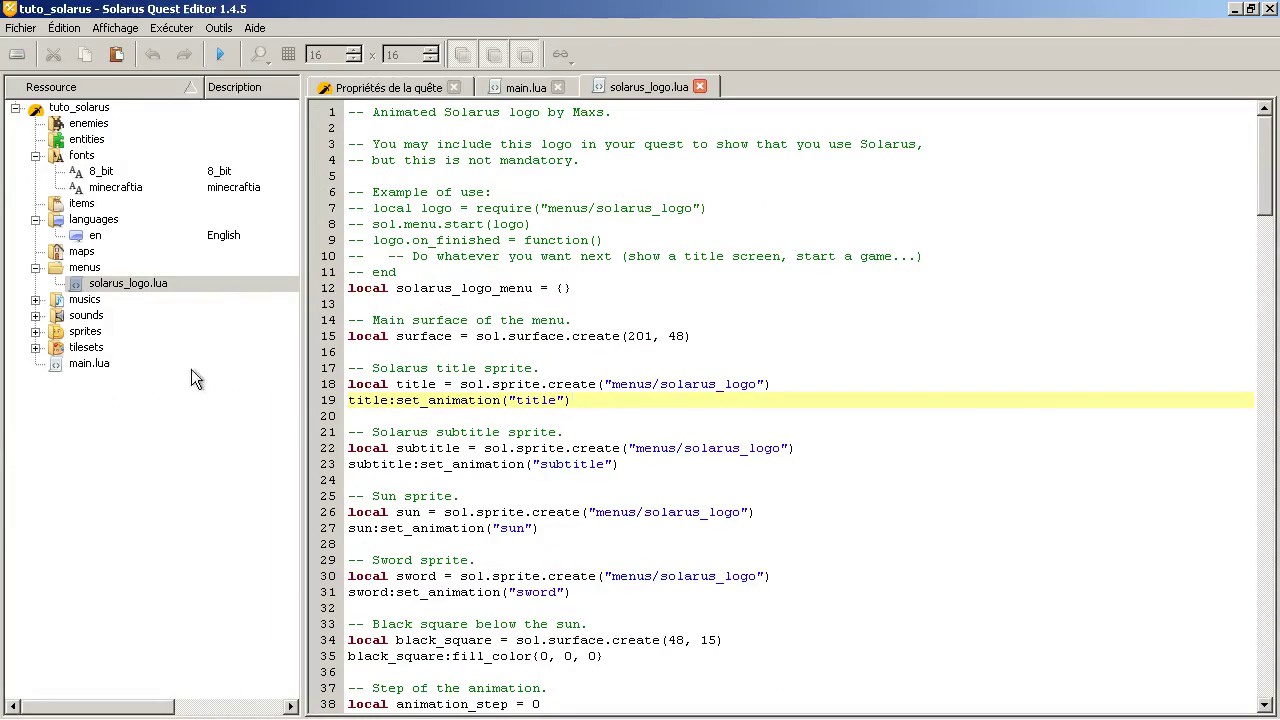
Step: Collapse the languages and fonts folders in the resource tree
{"action": "left_click", "coordinate": [35, 220]}
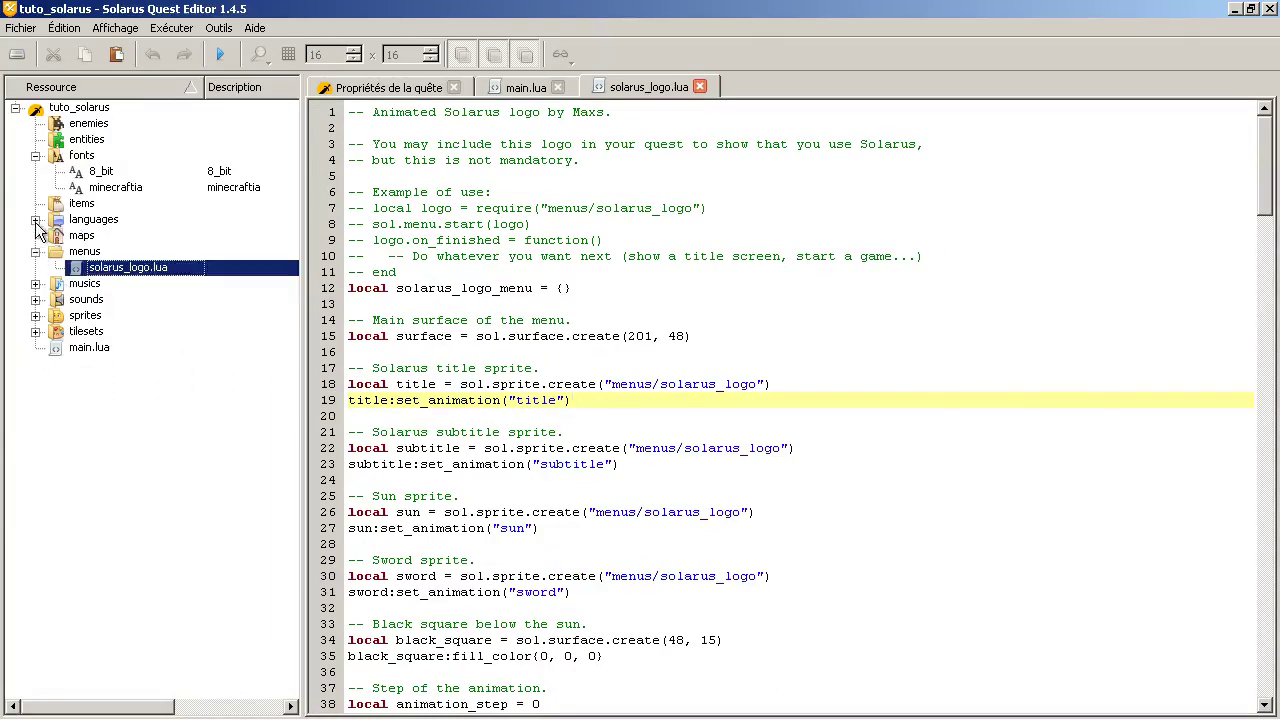
{"action": "left_click", "coordinate": [35, 155]}
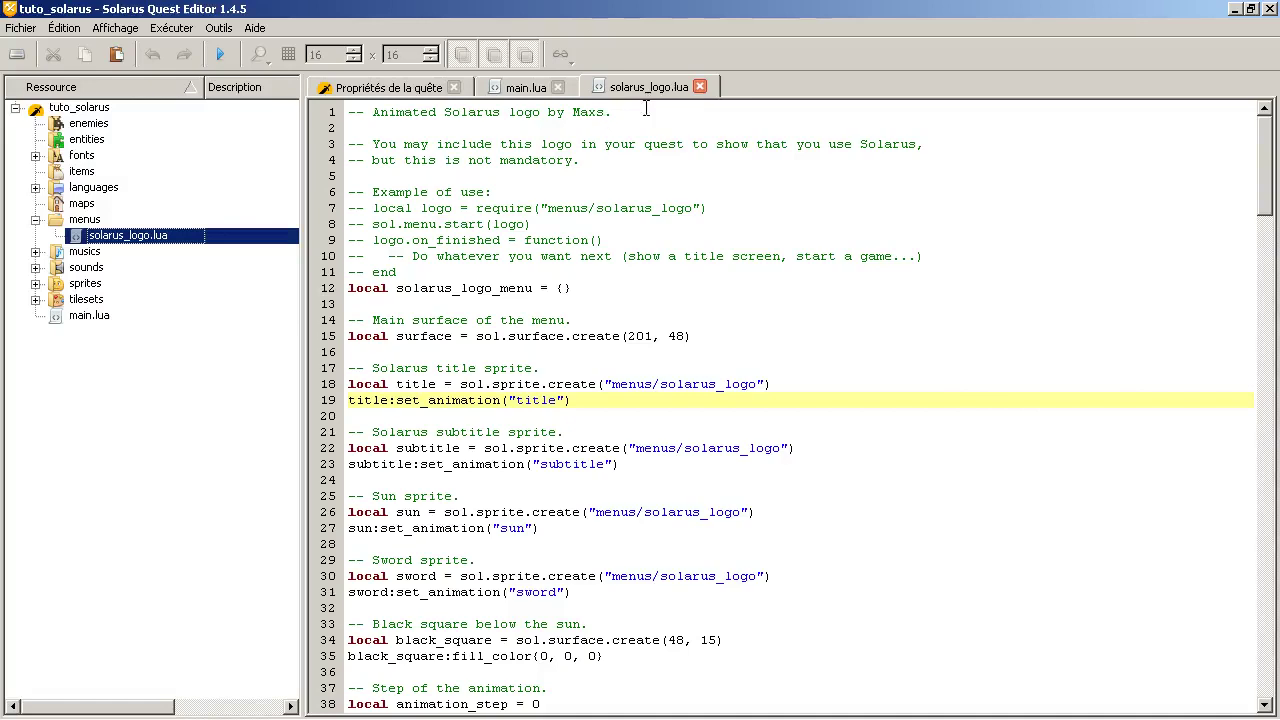
{"action": "left_click", "coordinate": [467, 416]}
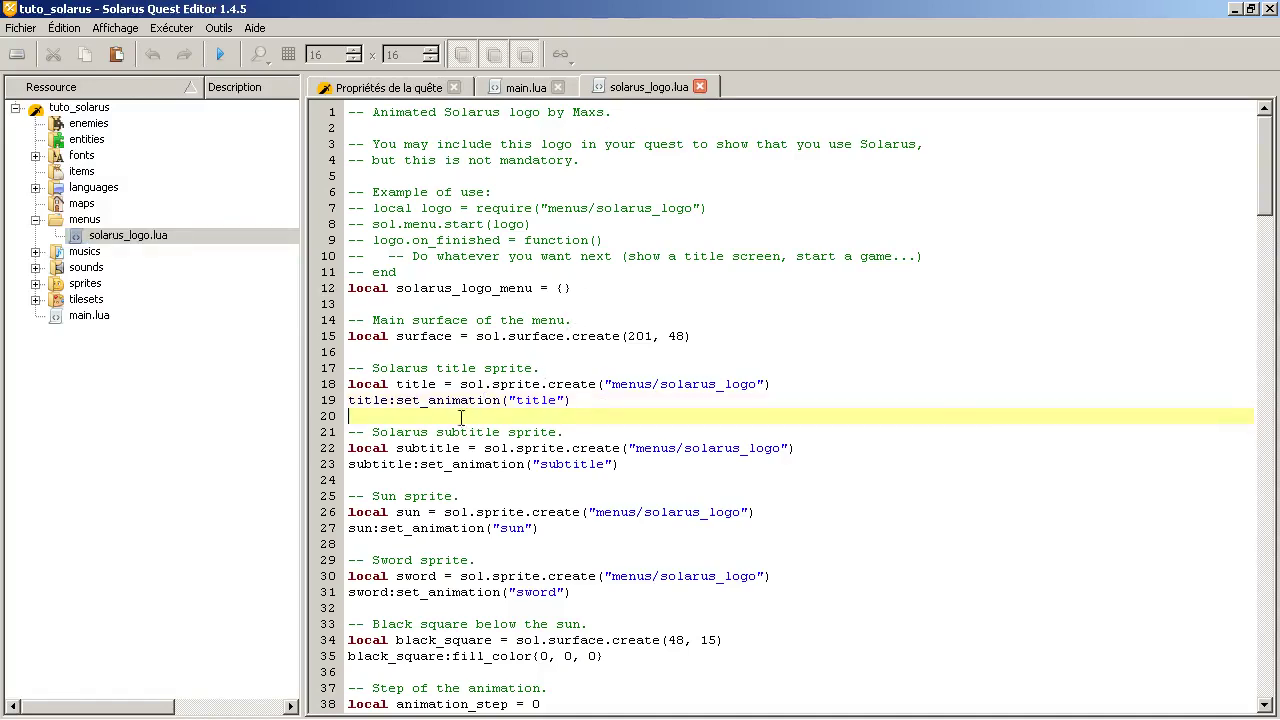
Step: Expand the musics and sounds folders, examine the list of sound entries, and collapse the sounds folder
{"action": "left_click", "coordinate": [36, 263]}
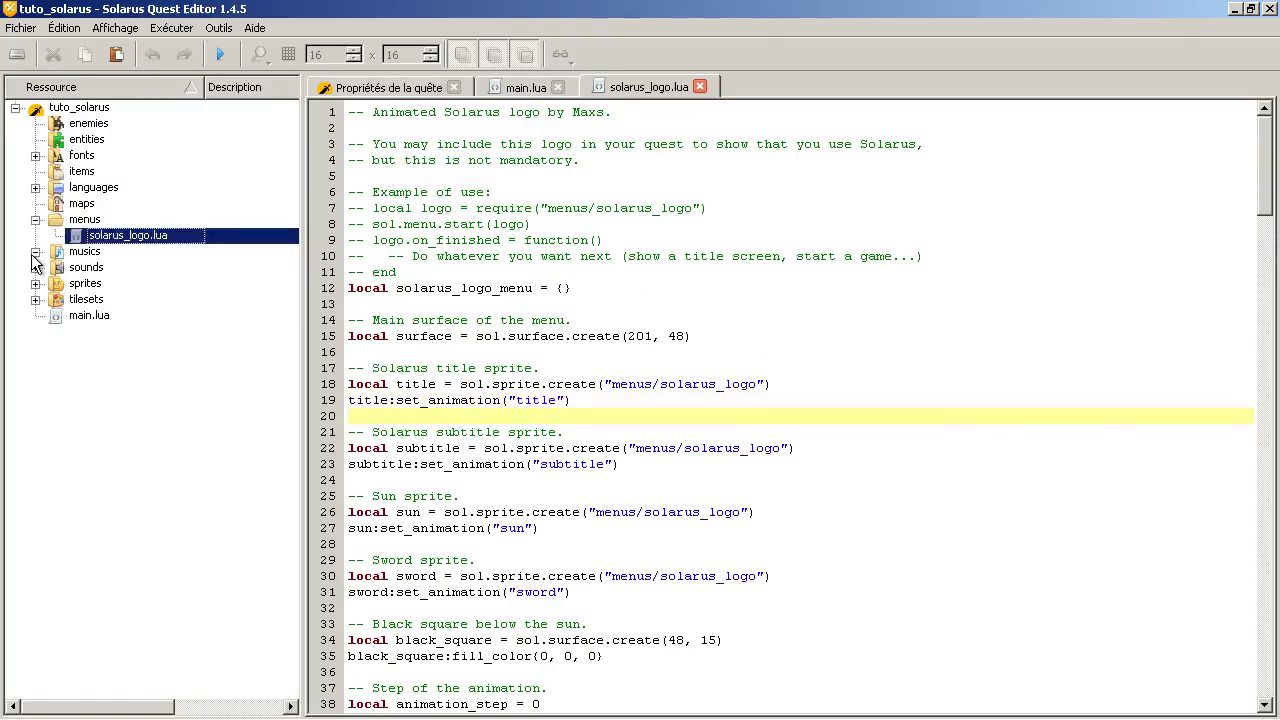
{"action": "left_click", "coordinate": [35, 268]}
{"action": "scroll", "coordinate": [110, 220], "scroll_direction": "down", "scroll_amount": 8}
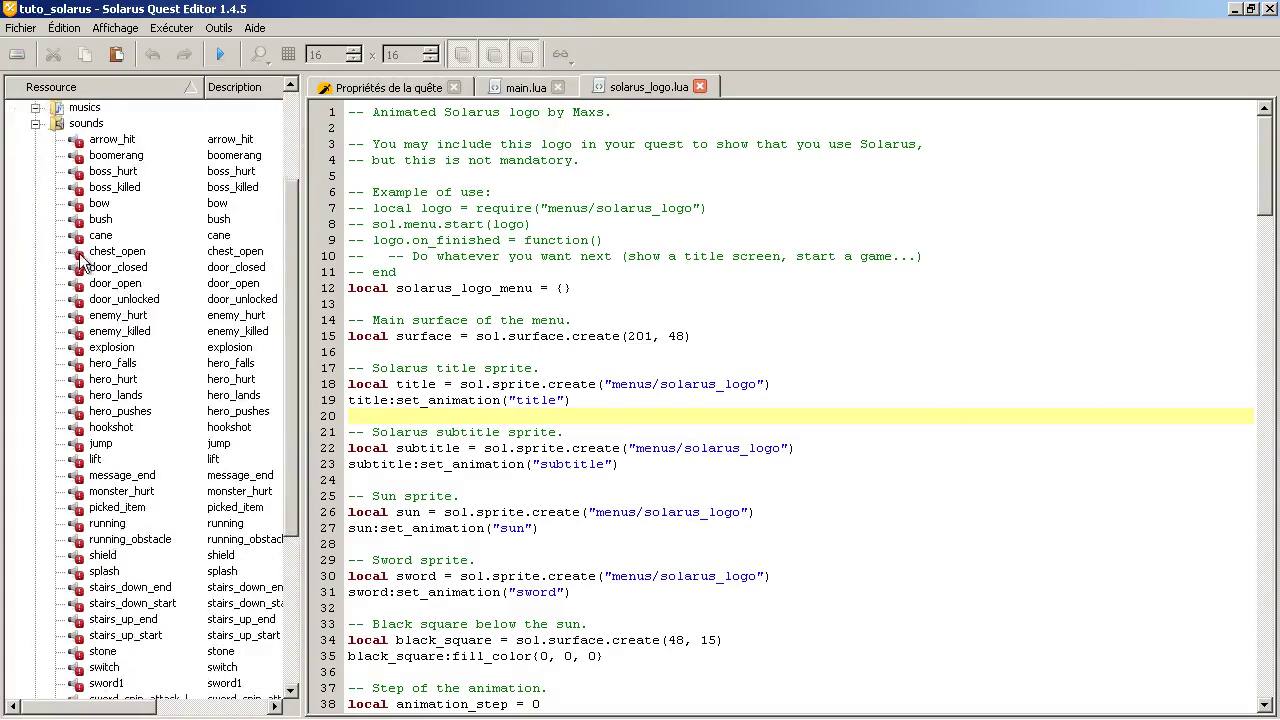
{"action": "scroll", "coordinate": [140, 290], "scroll_direction": "up", "scroll_amount": 5}
{"action": "scroll", "coordinate": [140, 290], "scroll_direction": "up", "scroll_amount": 3}
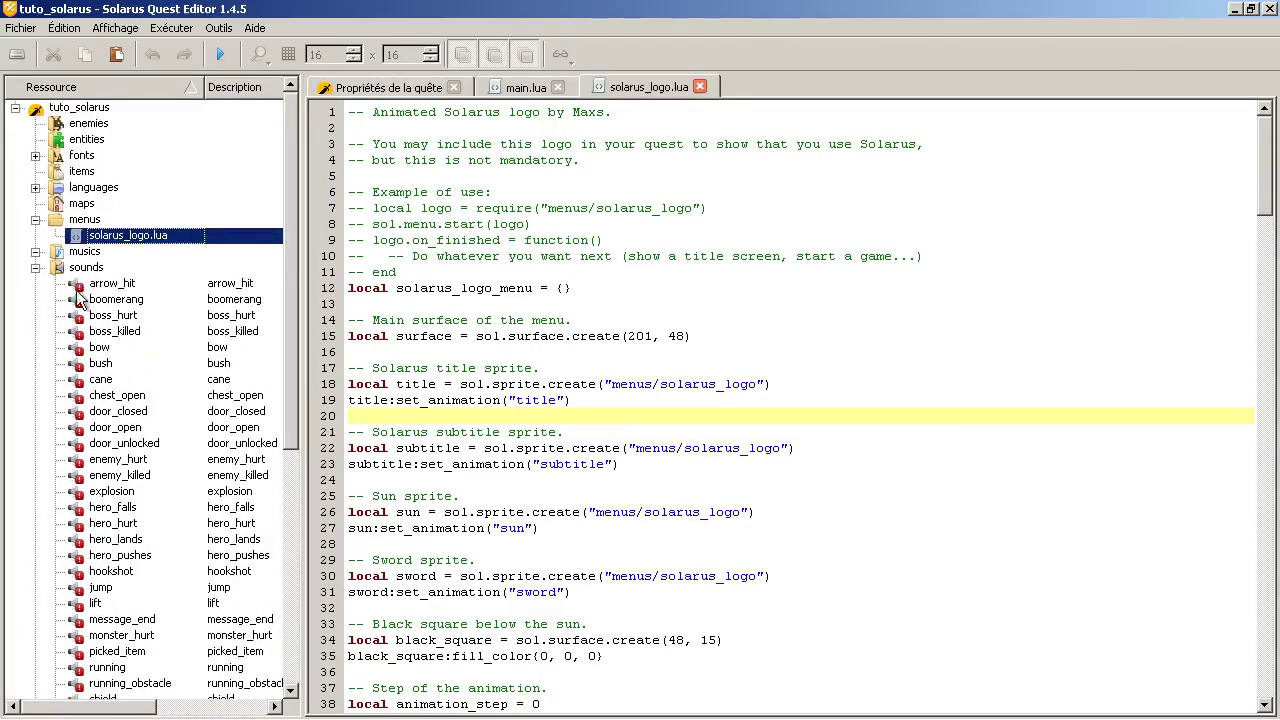
{"action": "scroll", "coordinate": [140, 408], "scroll_direction": "down", "scroll_amount": 5}
{"action": "scroll", "coordinate": [151, 523], "scroll_direction": "up", "scroll_amount": 5}
{"action": "left_click", "coordinate": [41, 267]}
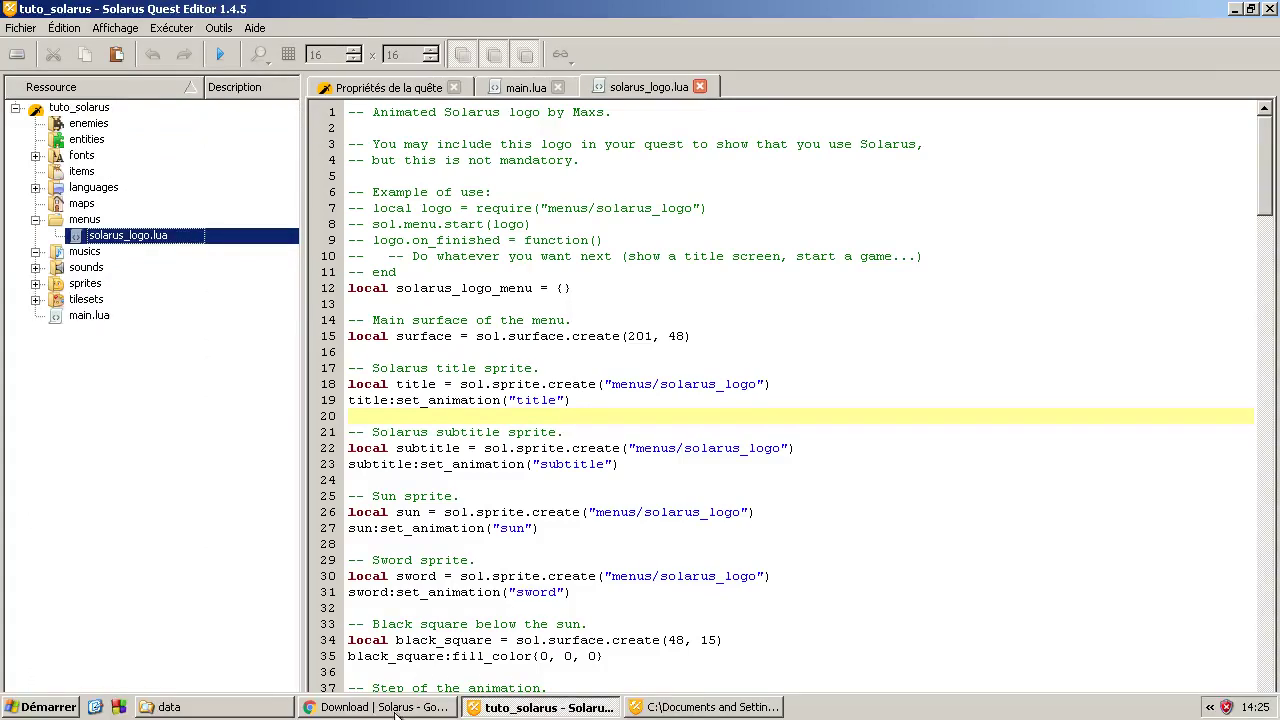
Step: Check the contents of the sounds folder inside tuto_solarus\data in the file explorer, and return to the quest editor
{"action": "left_click", "coordinate": [273, 714]}
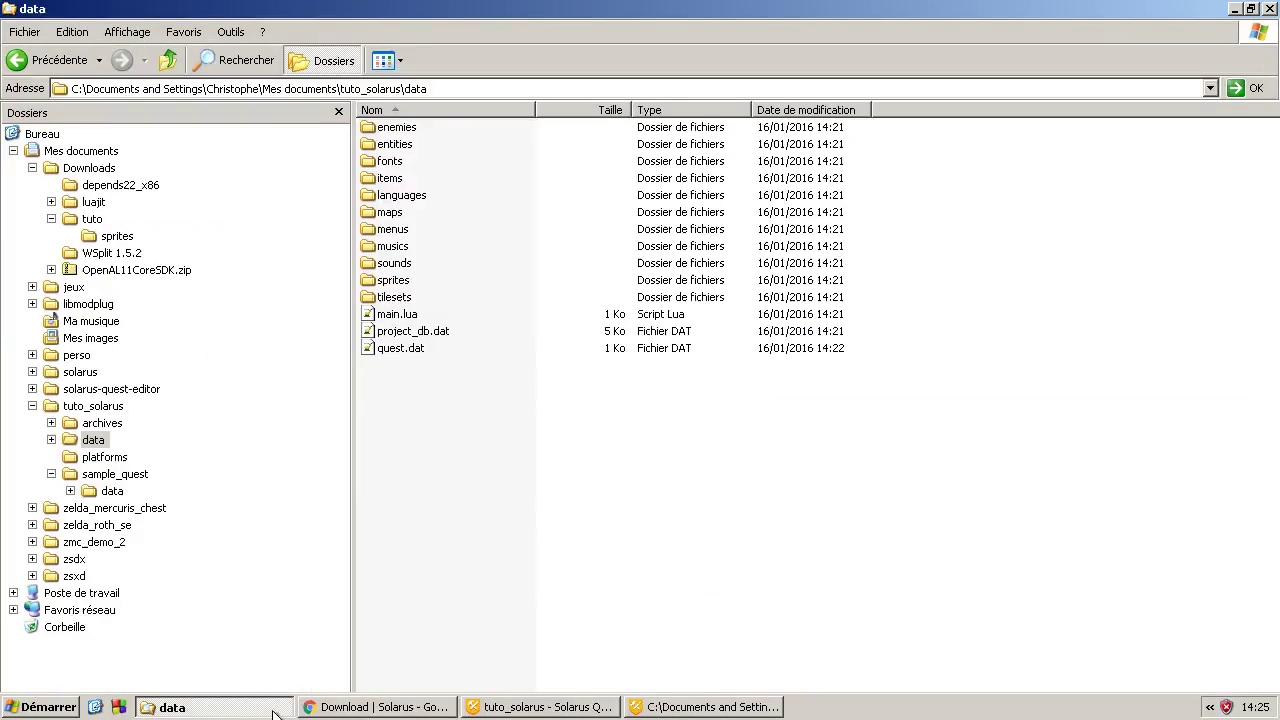
{"action": "left_click", "coordinate": [51, 440]}
{"action": "left_click", "coordinate": [118, 594]}
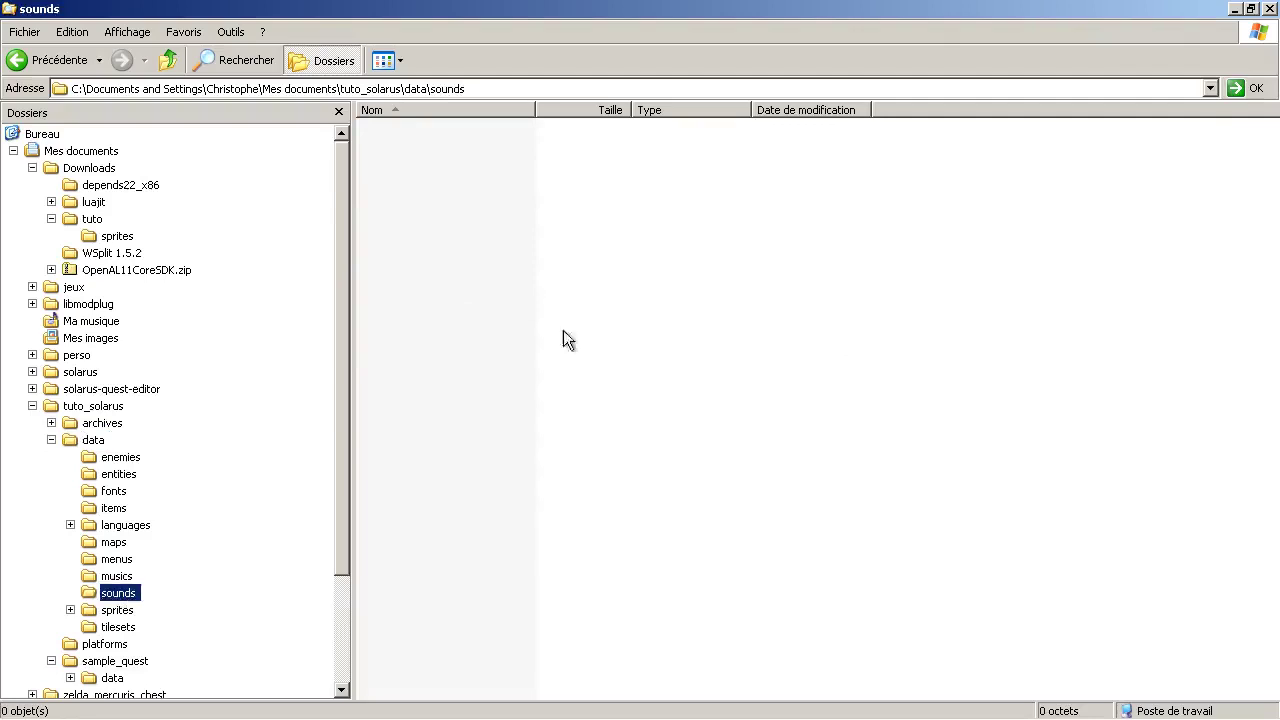
{"action": "mouse_move", "coordinate": [482, 707]}
{"action": "left_click", "coordinate": [566, 710]}
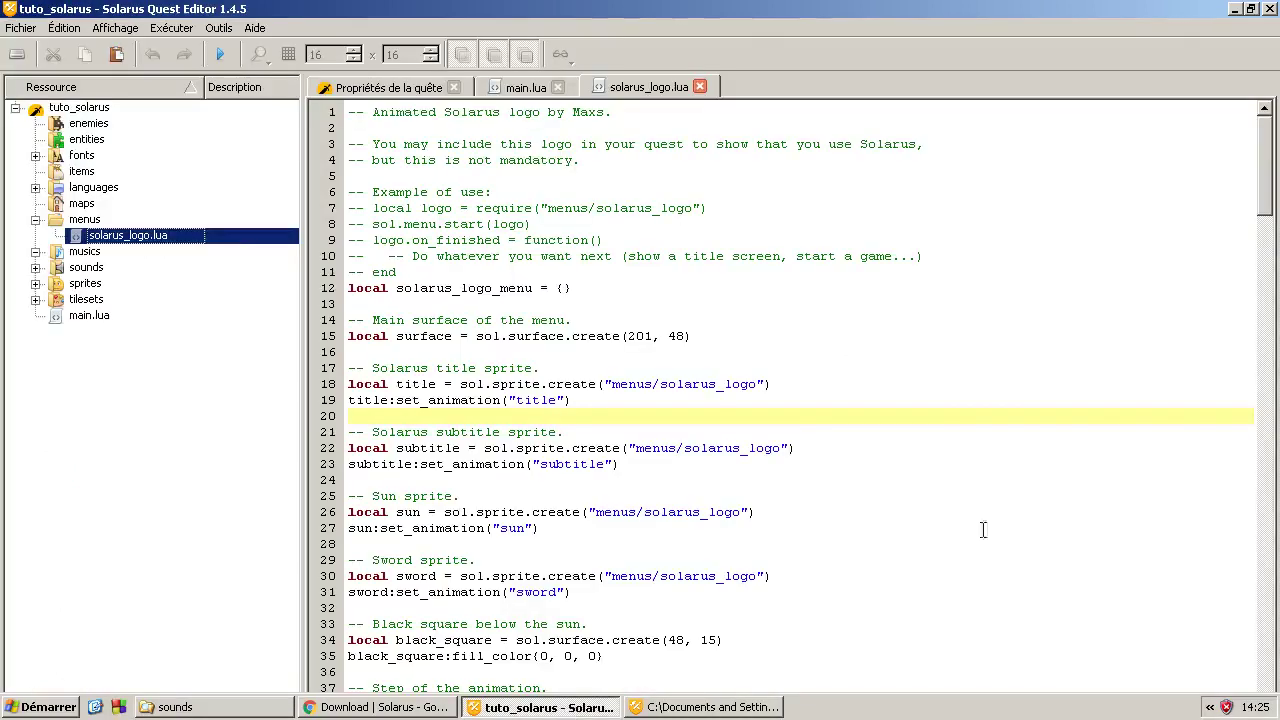
Step: Expand the sprites folder and re-examine the declared sounds in the resource tree, leaving the sounds folder collapsed
{"action": "left_click", "coordinate": [35, 284]}
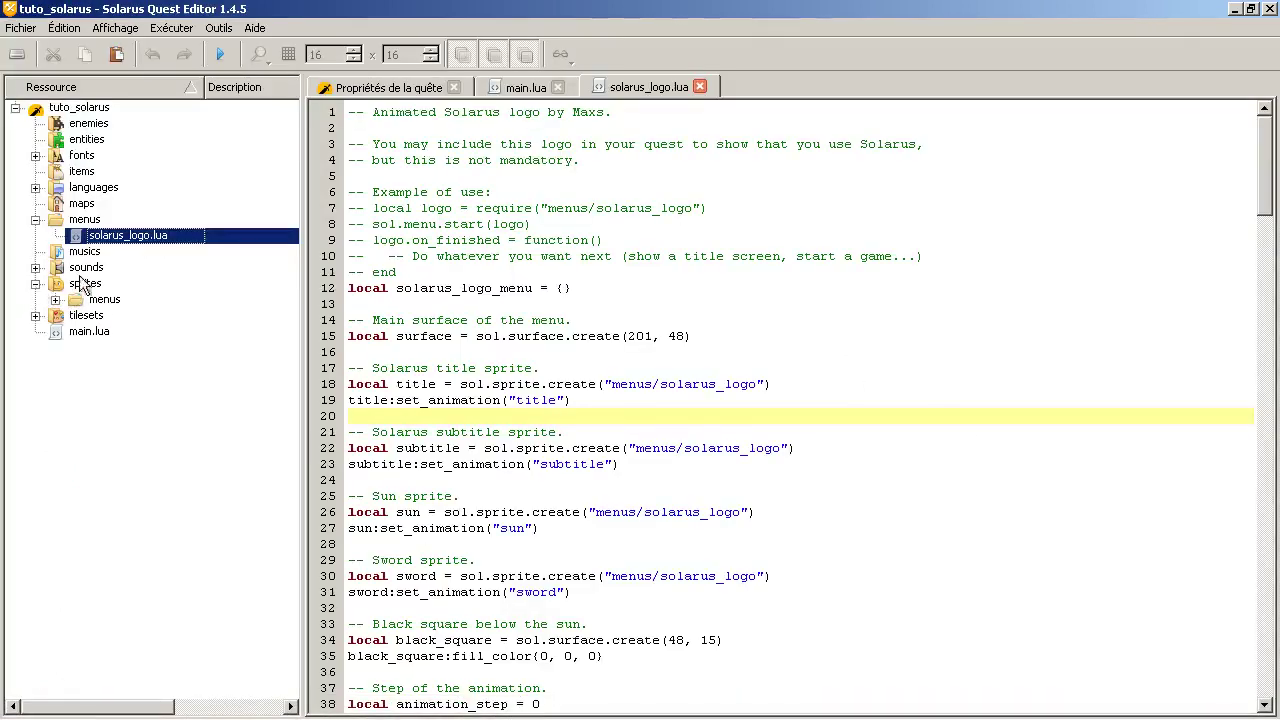
{"action": "left_click", "coordinate": [35, 267]}
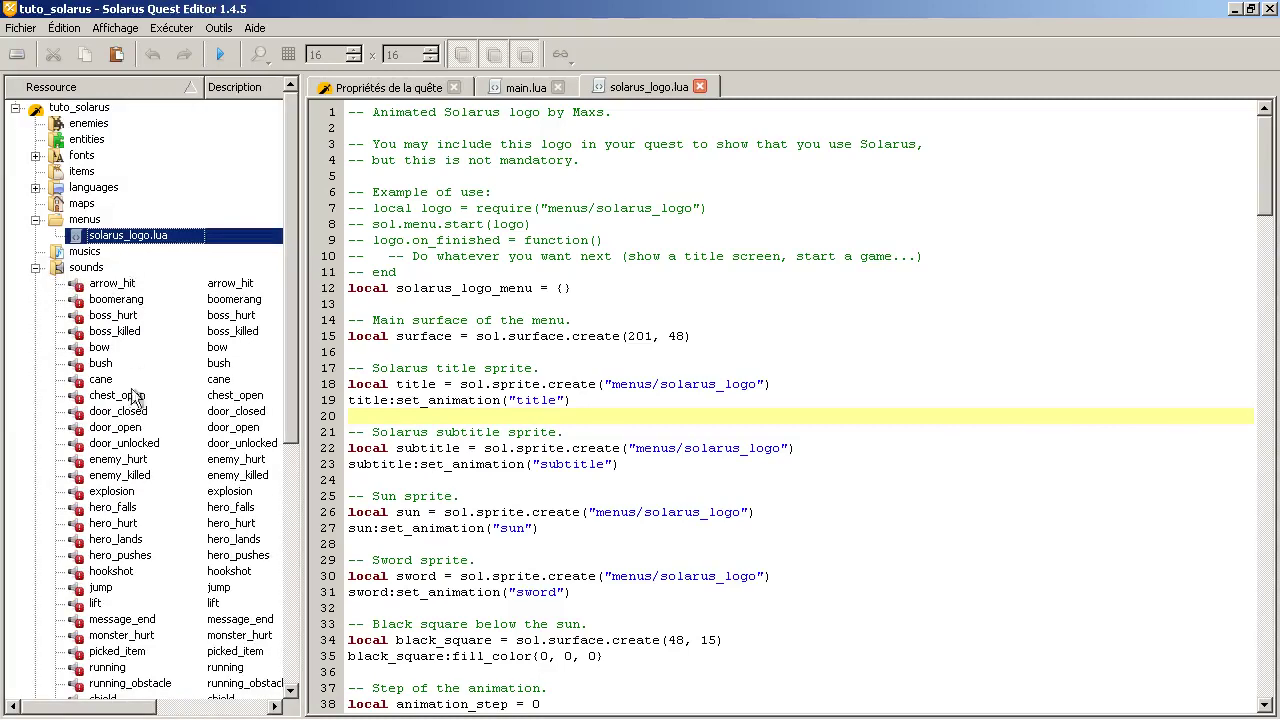
{"action": "scroll", "coordinate": [280, 456], "scroll_direction": "down", "scroll_amount": 2}
{"action": "scroll", "coordinate": [288, 540], "scroll_direction": "up", "scroll_amount": 2}
{"action": "left_click", "coordinate": [36, 267]}
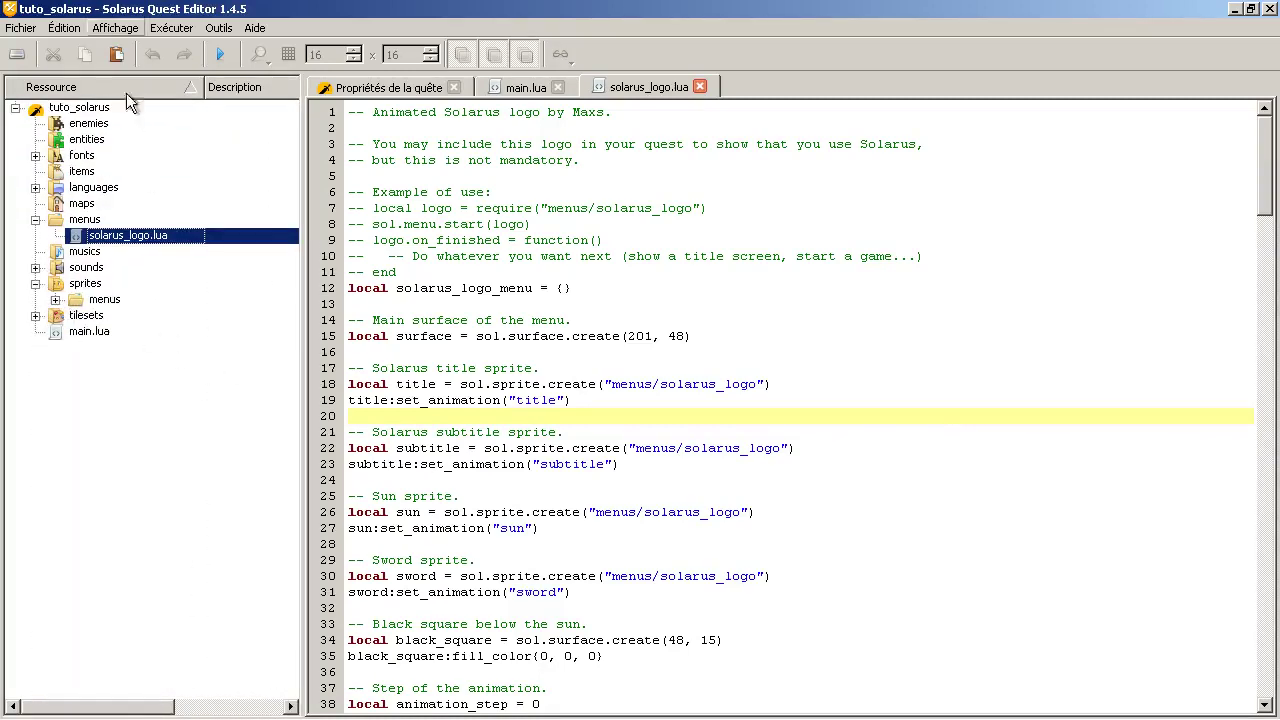
Step: Examine the solarus_logo sprite entry under sprites/menus, and collapse the sprites and top-level menus folders
{"action": "left_click", "coordinate": [55, 299]}
{"action": "left_click", "coordinate": [55, 284]}
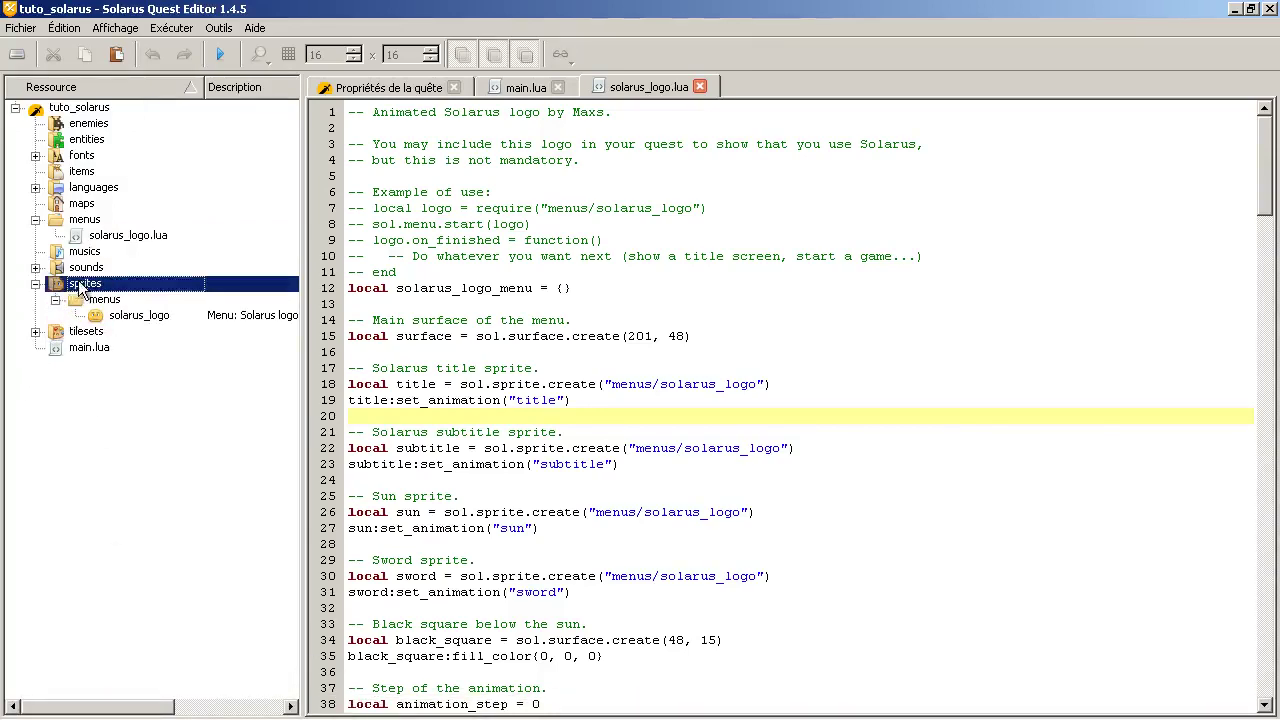
{"action": "left_click", "coordinate": [125, 315]}
{"action": "left_click", "coordinate": [35, 284]}
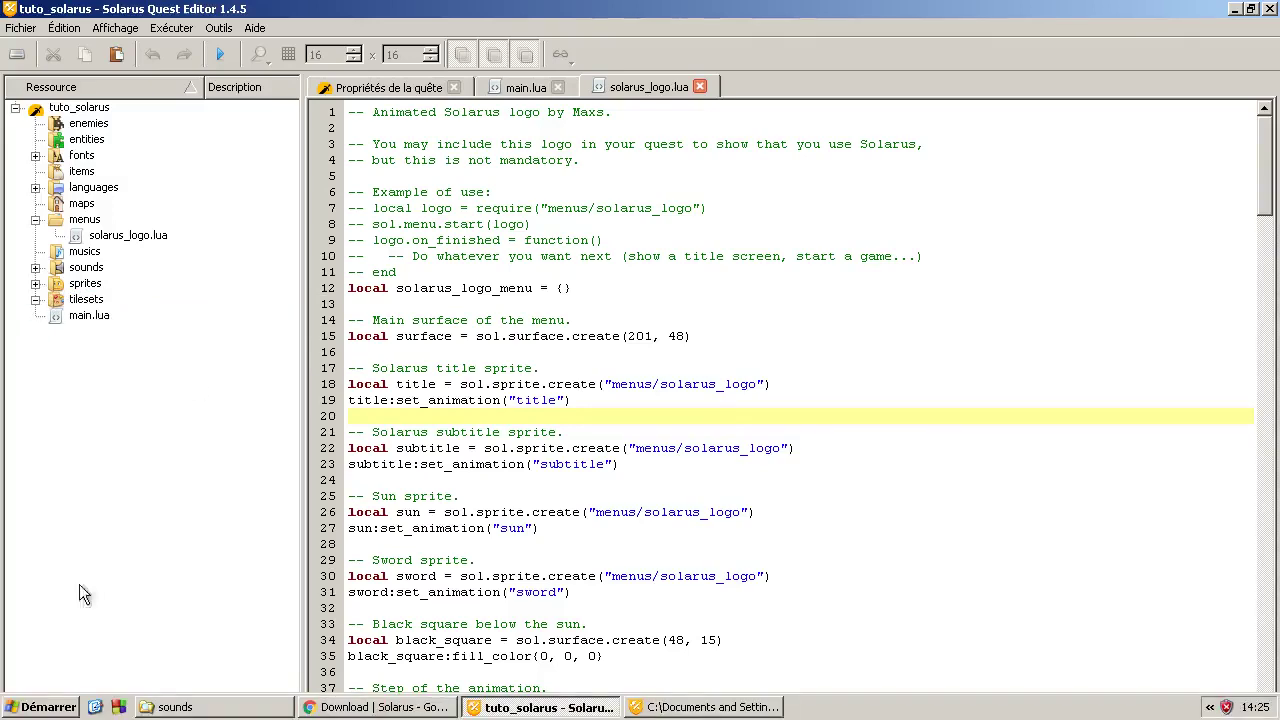
{"action": "left_click", "coordinate": [35, 219]}
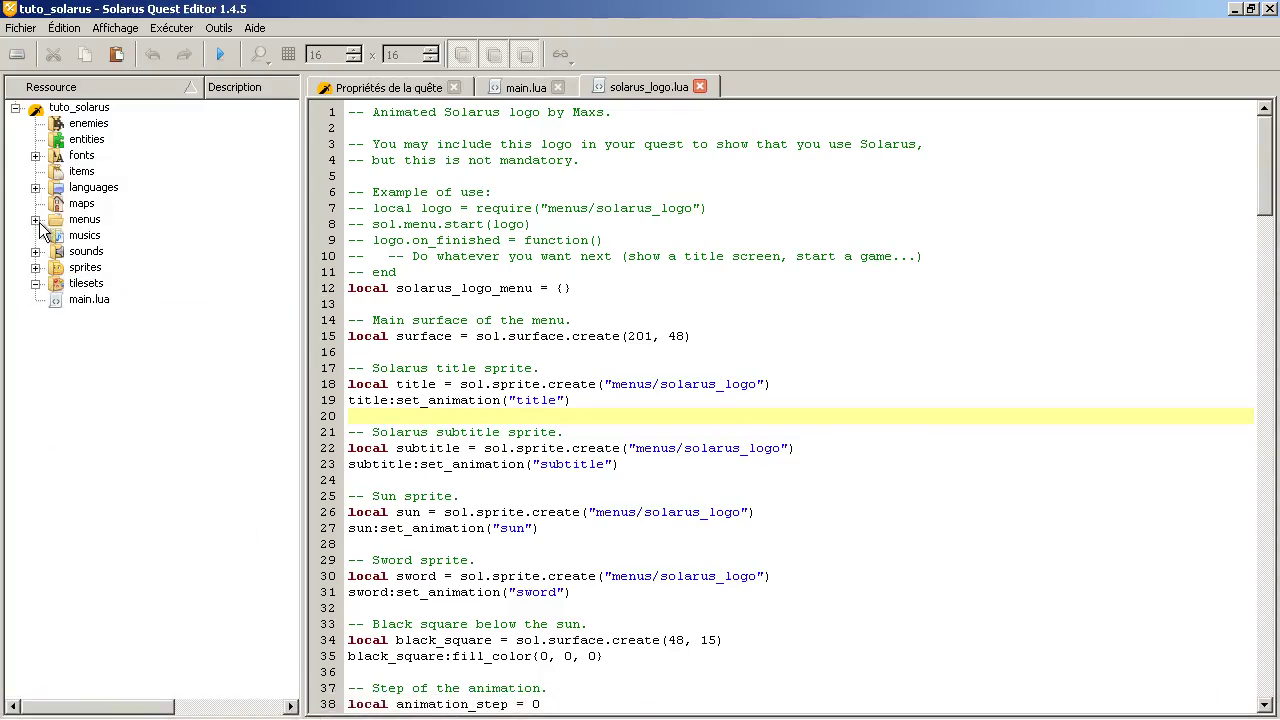
Step: Review the quest properties, and return to main.lua to read its header comments and the end of the script
{"action": "mouse_move", "coordinate": [316, 710]}
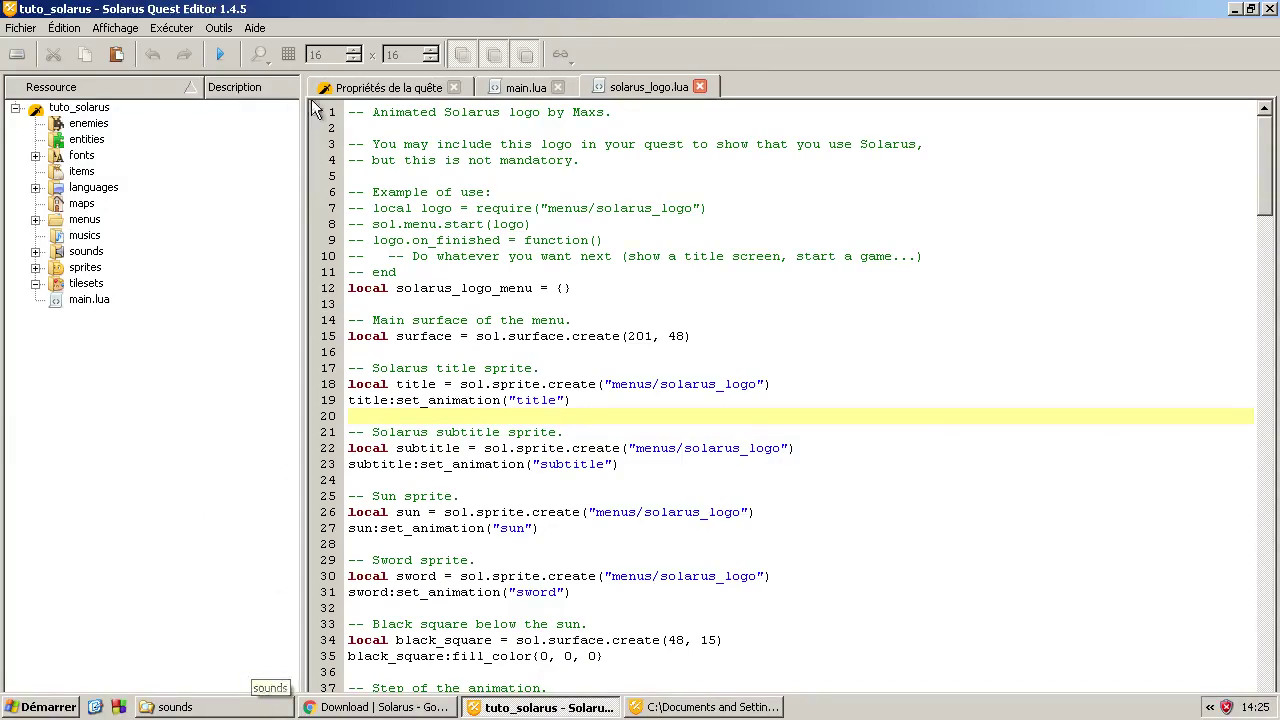
{"action": "left_click", "coordinate": [362, 86]}
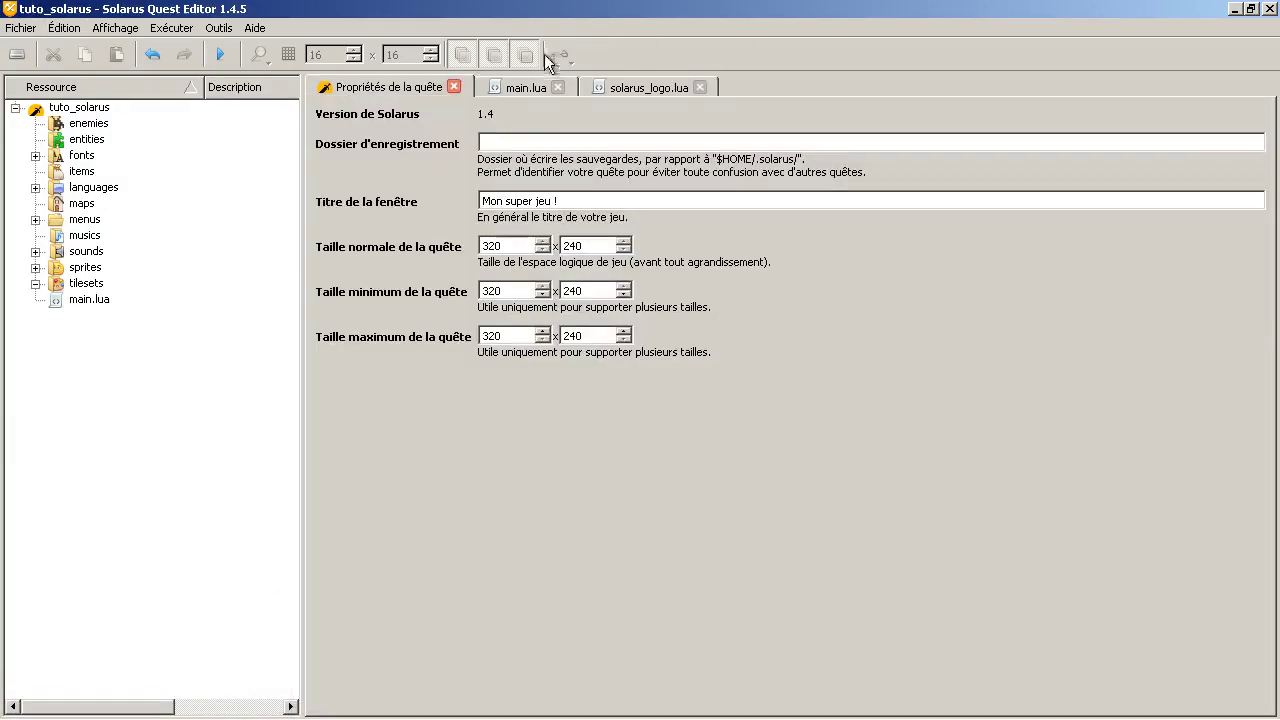
{"action": "left_click", "coordinate": [616, 87]}
{"action": "left_click", "coordinate": [530, 87]}
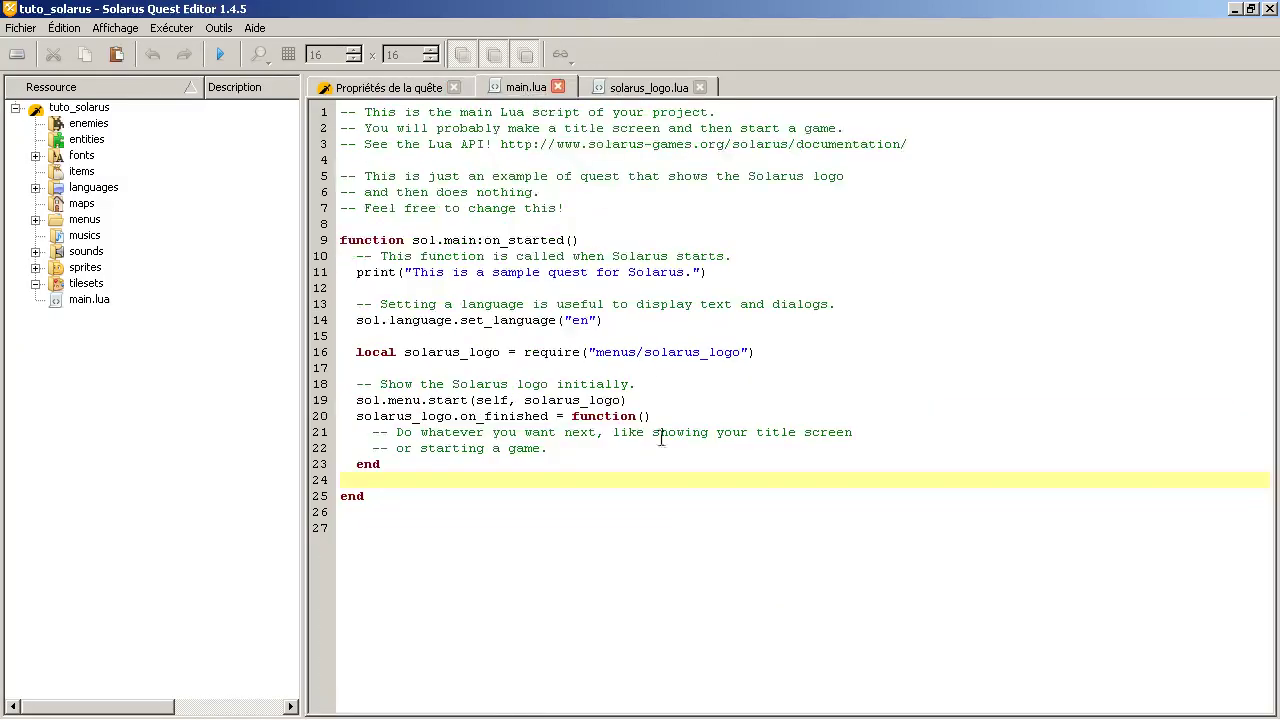
{"action": "left_click", "coordinate": [411, 523]}
{"action": "left_click", "coordinate": [412, 512]}
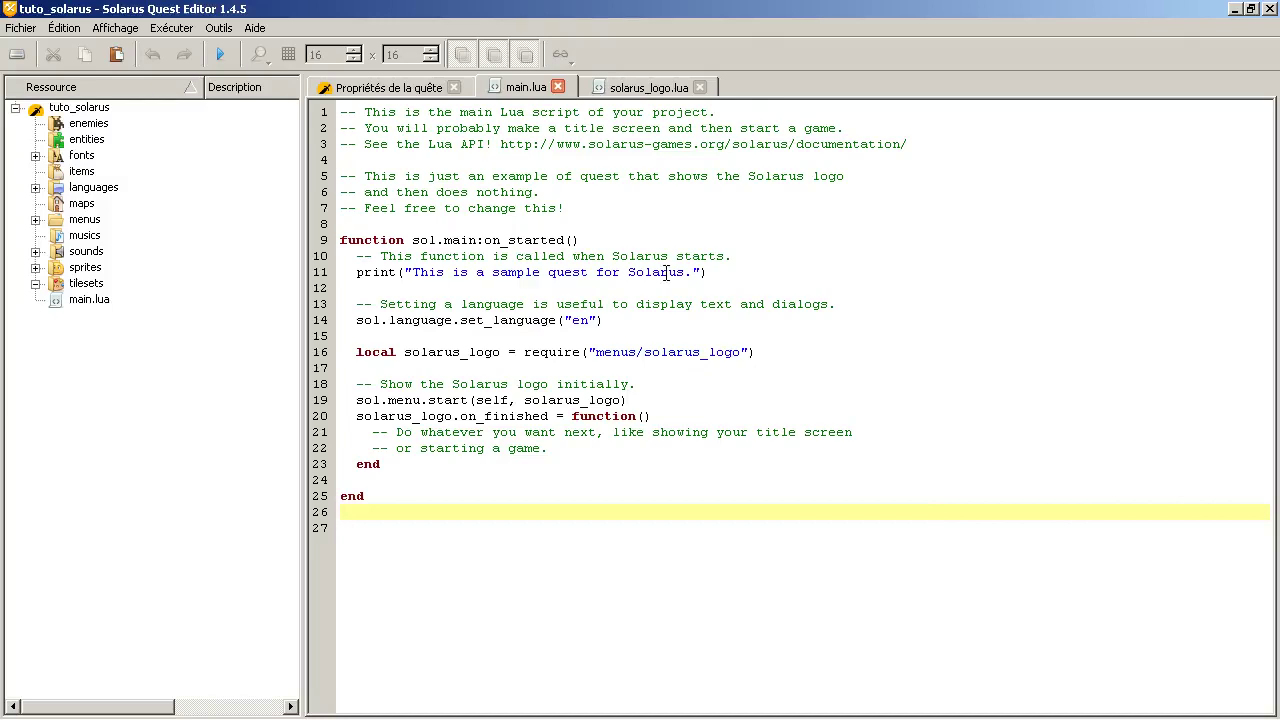
{"action": "left_click", "coordinate": [540, 192]}
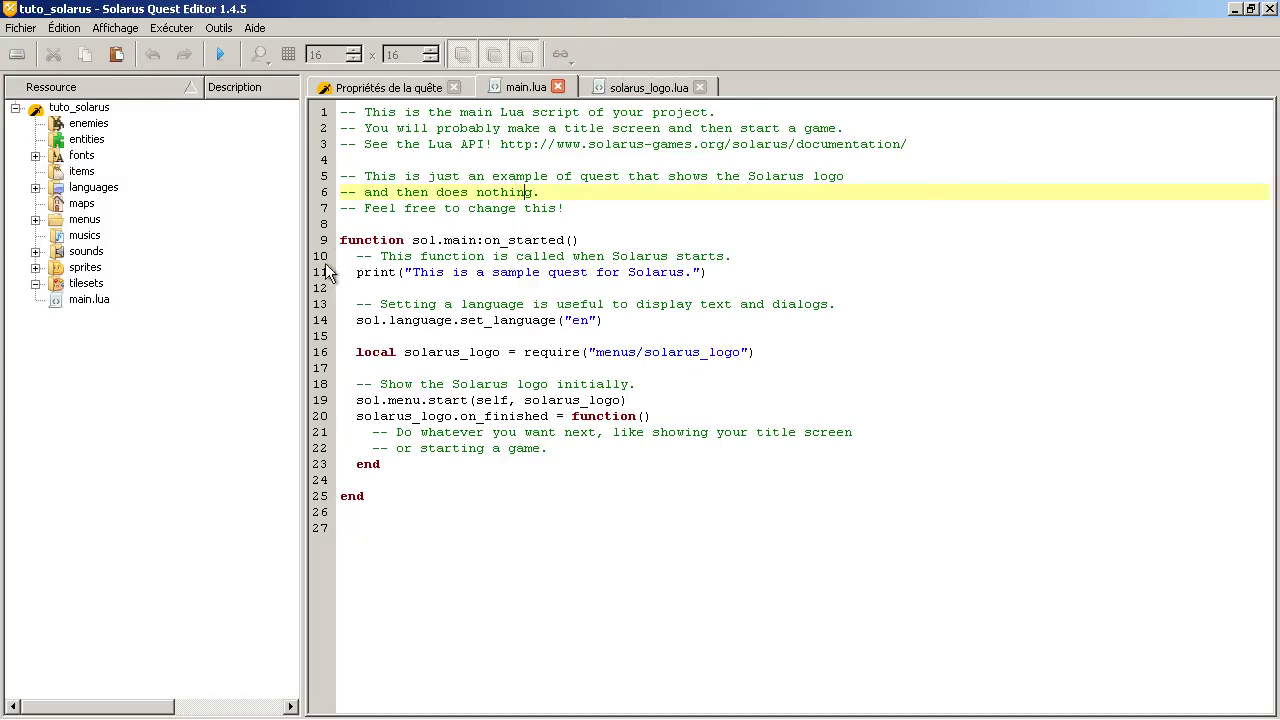
{"action": "left_click", "coordinate": [600, 208]}
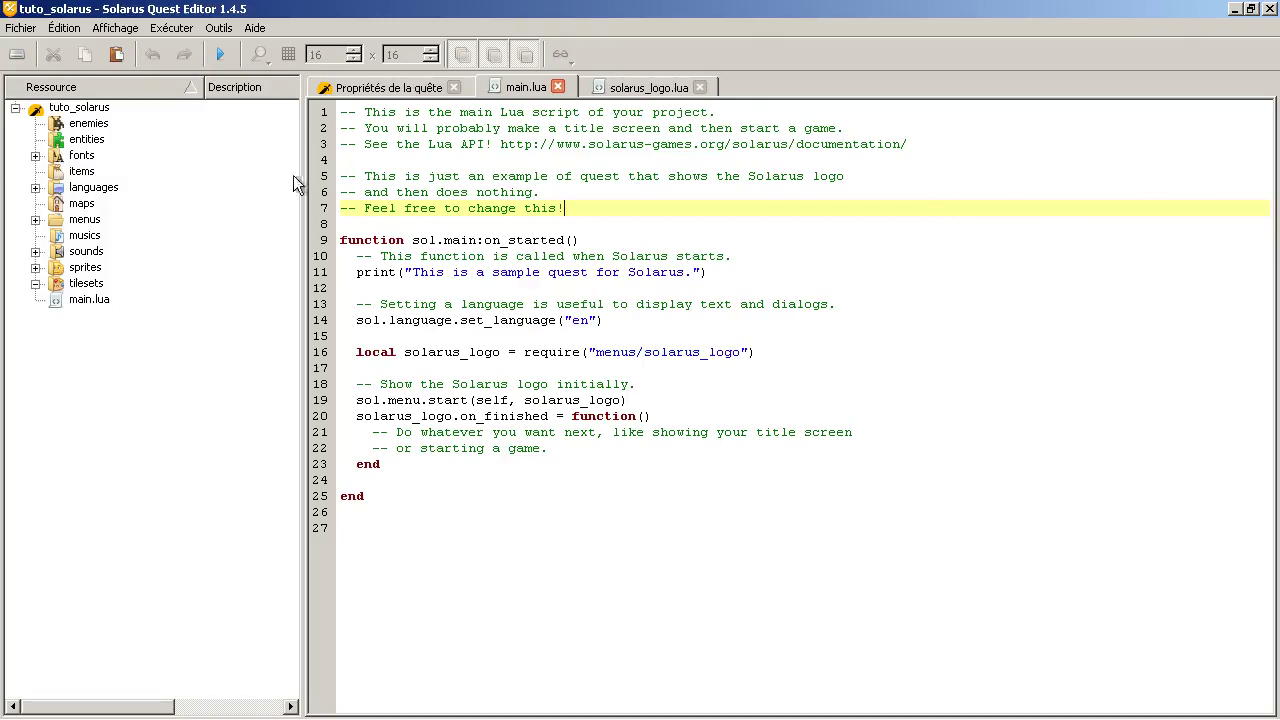
{"action": "left_click", "coordinate": [508, 540]}
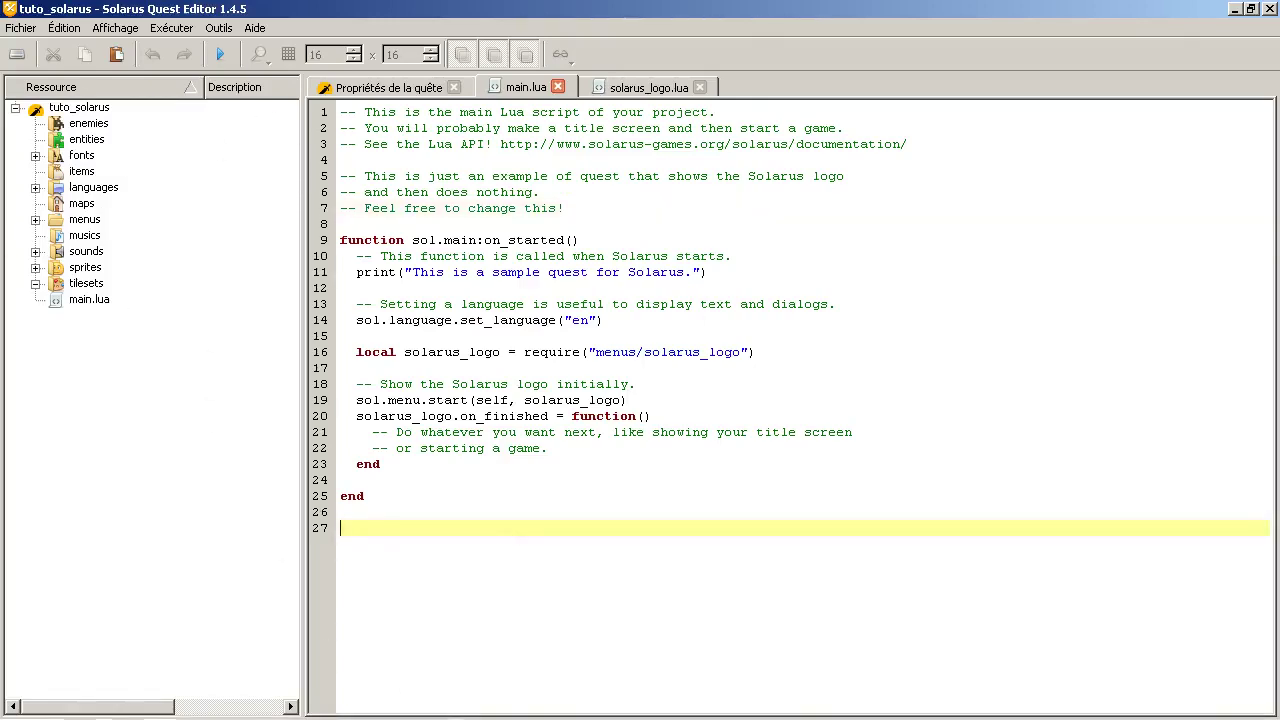
Step: Expand the sprites folder down to the solarus_logo sprite, collapse it, and look at the print statement in main.lua
{"action": "mouse_move", "coordinate": [310, 714]}
{"action": "left_click", "coordinate": [35, 268]}
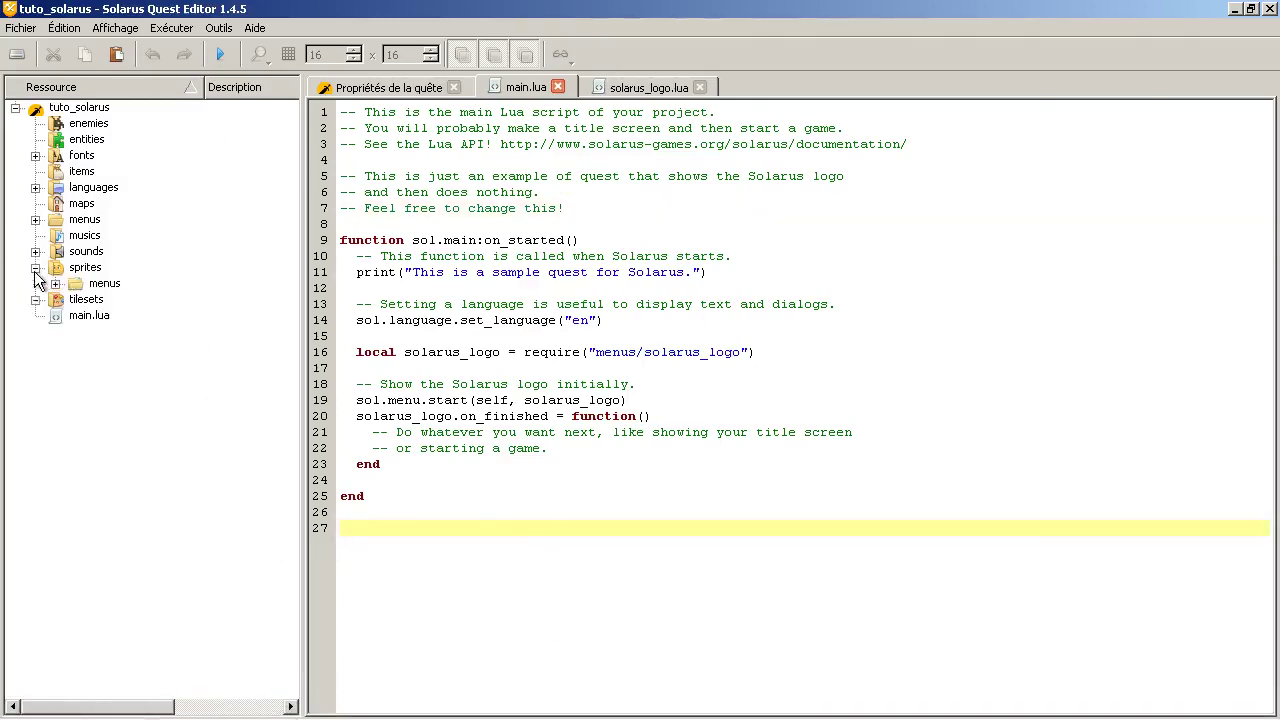
{"action": "left_click", "coordinate": [55, 284]}
{"action": "left_click", "coordinate": [85, 268]}
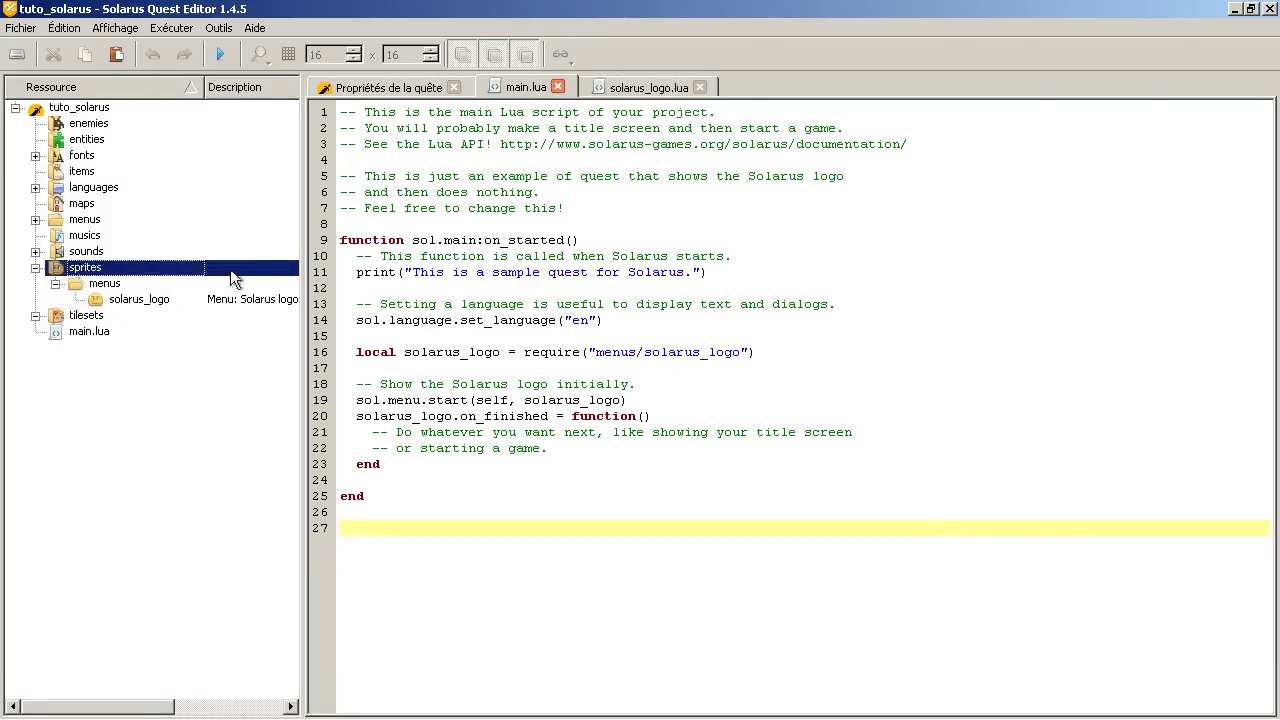
{"action": "left_click", "coordinate": [629, 272]}
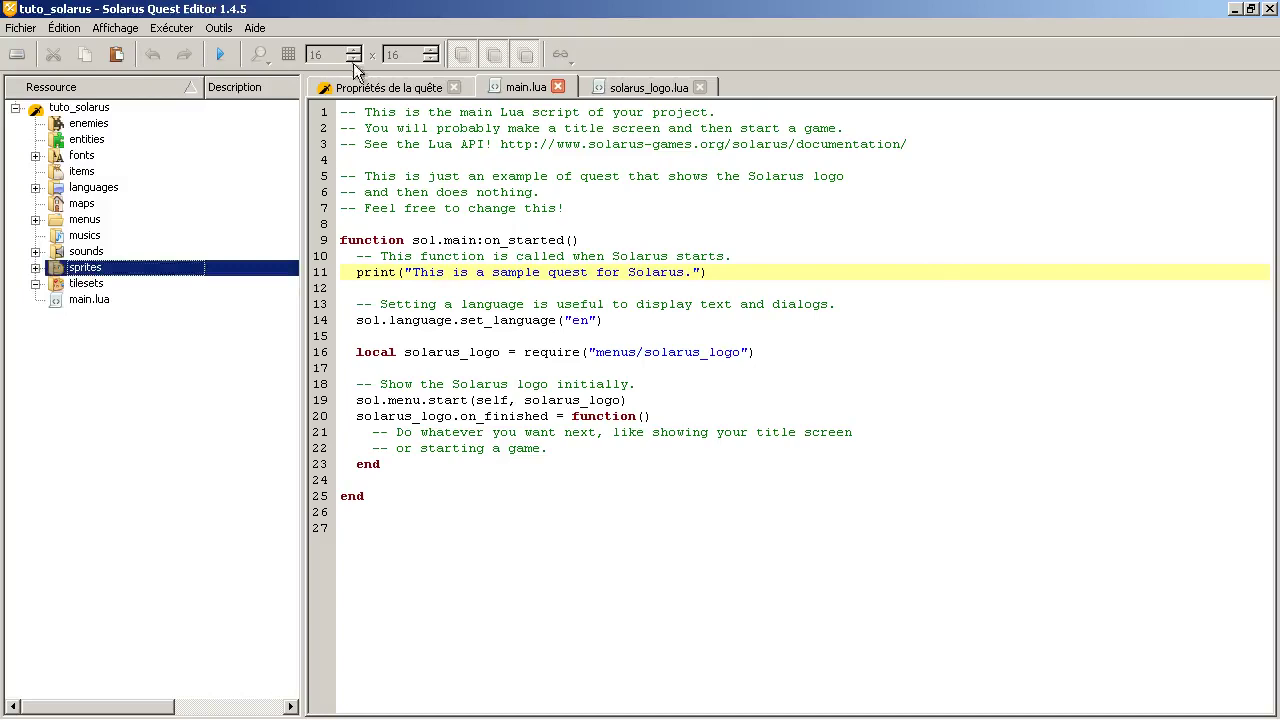
{"action": "left_click", "coordinate": [558, 268]}
{"action": "left_click", "coordinate": [582, 288]}
Step: Bring up the quest editor's console window and close it
{"action": "mouse_move", "coordinate": [600, 718]}
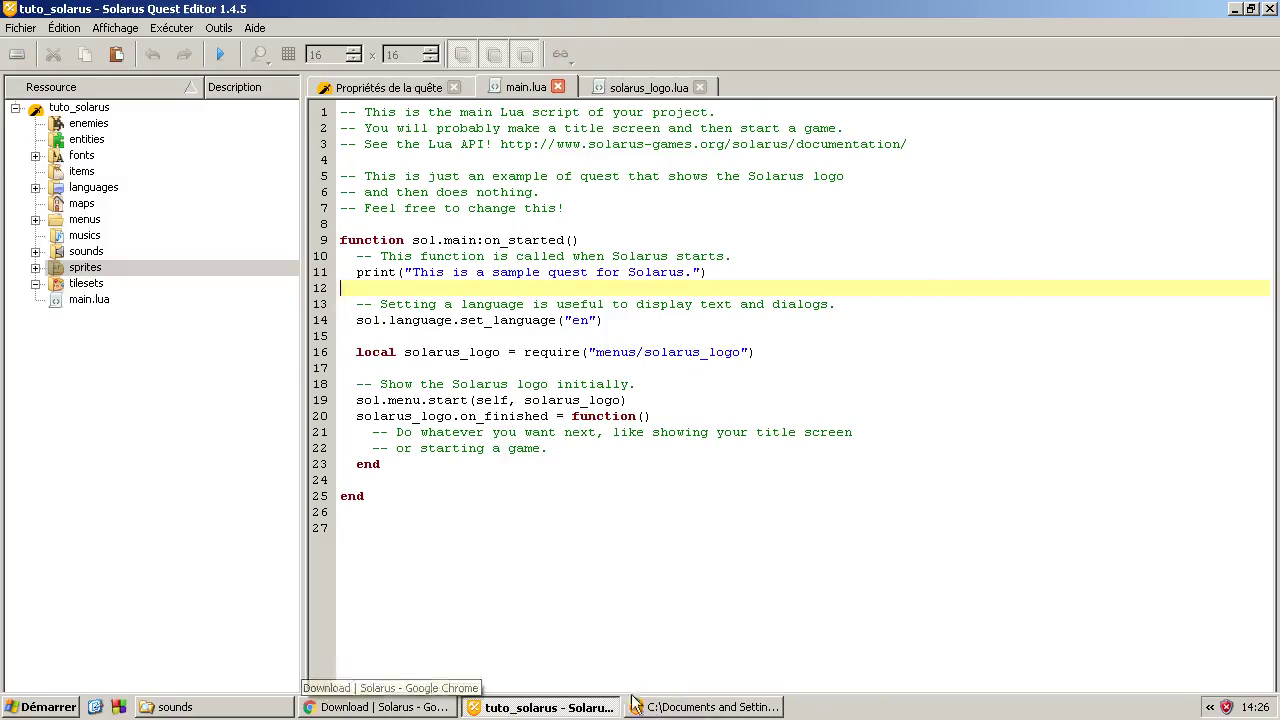
{"action": "left_click", "coordinate": [677, 705]}
{"action": "left_click", "coordinate": [590, 707]}
{"action": "left_click", "coordinate": [677, 706]}
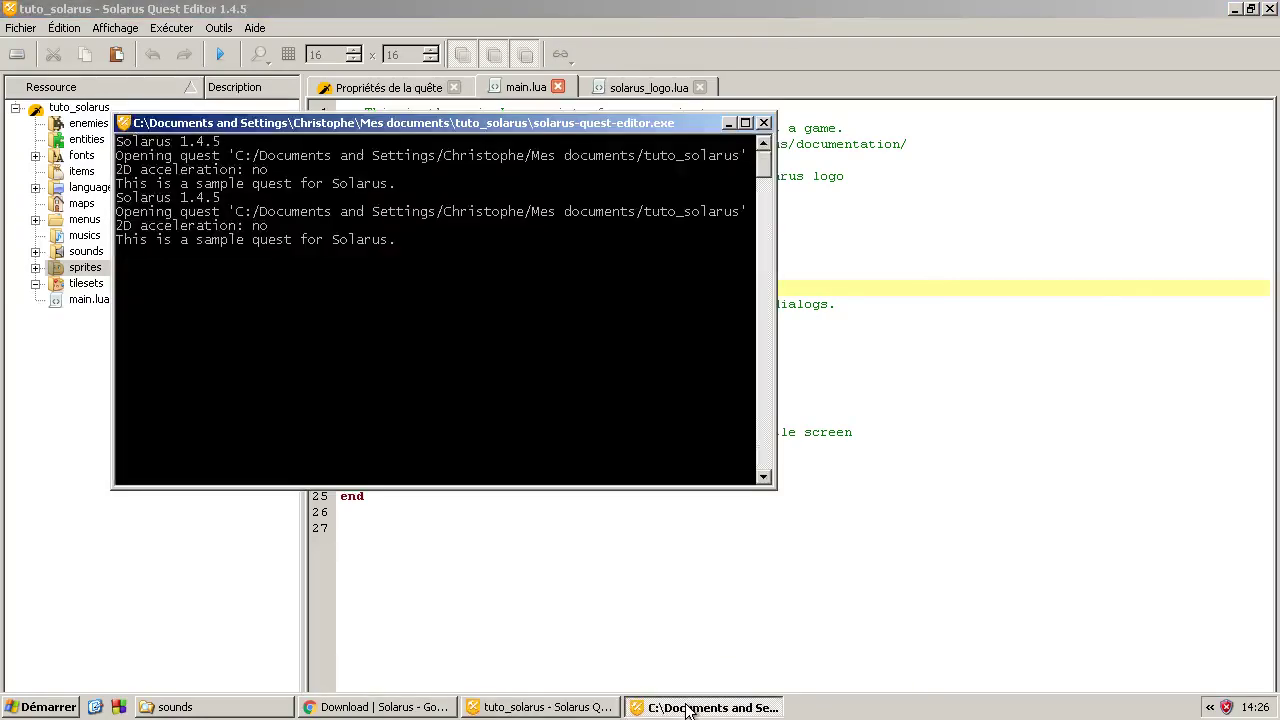
{"action": "left_click", "coordinate": [763, 124]}
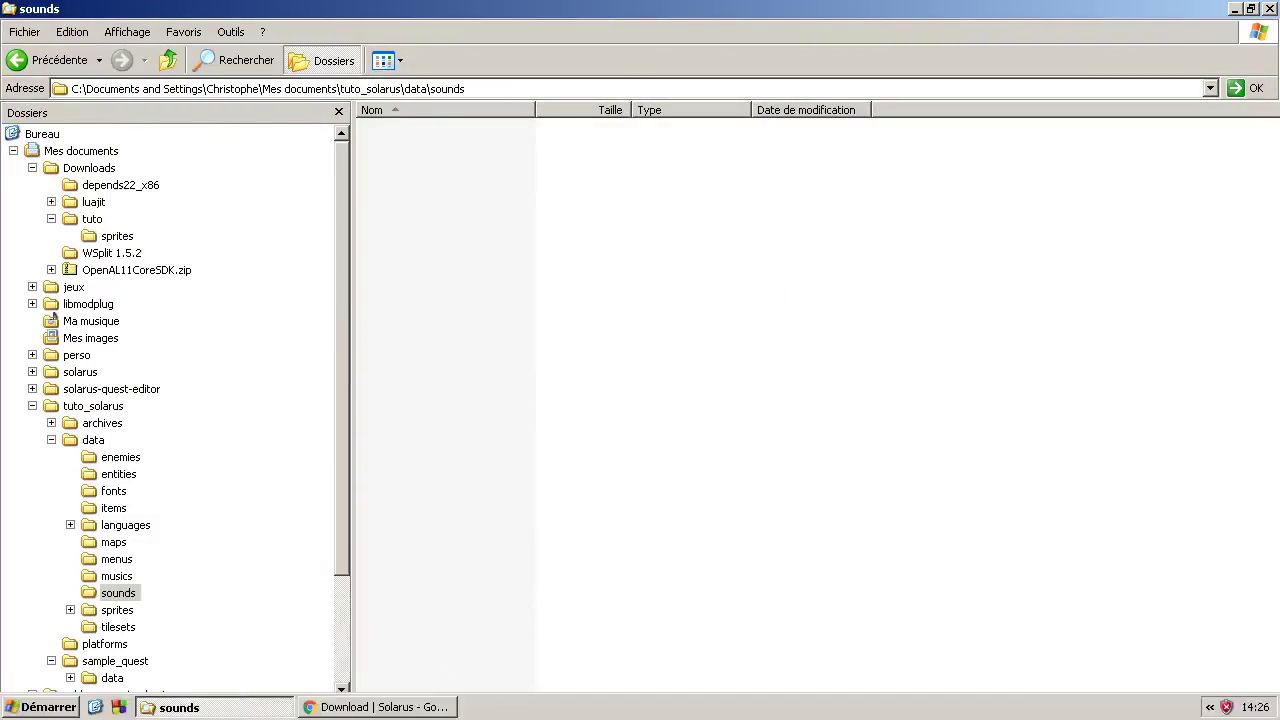
Step: Launch solarus-quest-editor.exe again from the tuto_solarus folder in the file explorer and minimize its window
{"action": "left_click", "coordinate": [93, 406]}
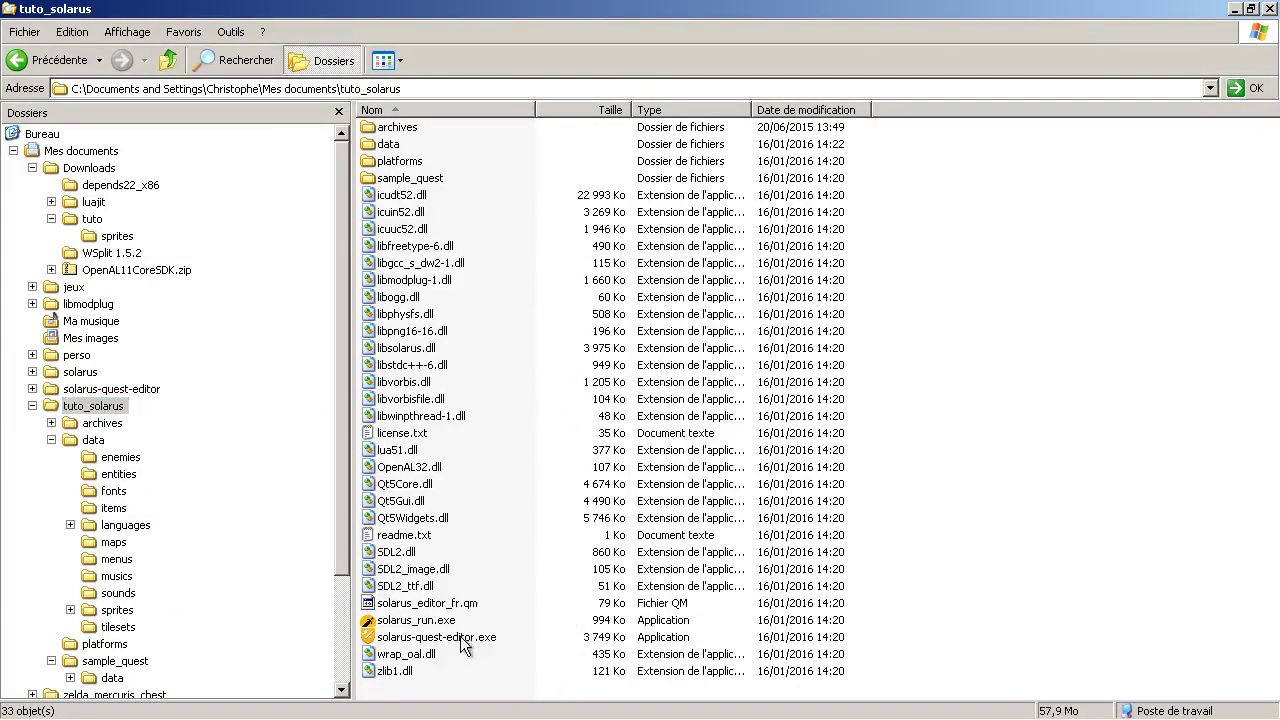
{"action": "double_click", "coordinate": [462, 643]}
{"action": "mouse_move", "coordinate": [448, 712]}
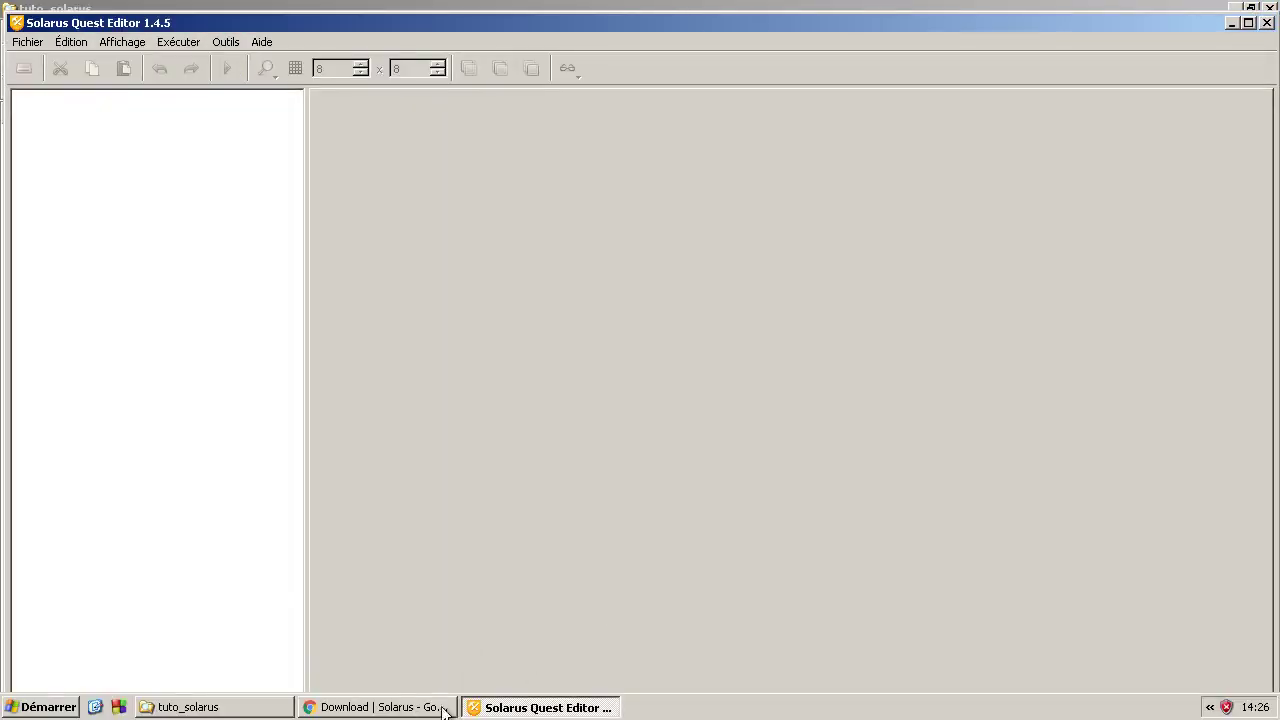
{"action": "left_click", "coordinate": [545, 707]}
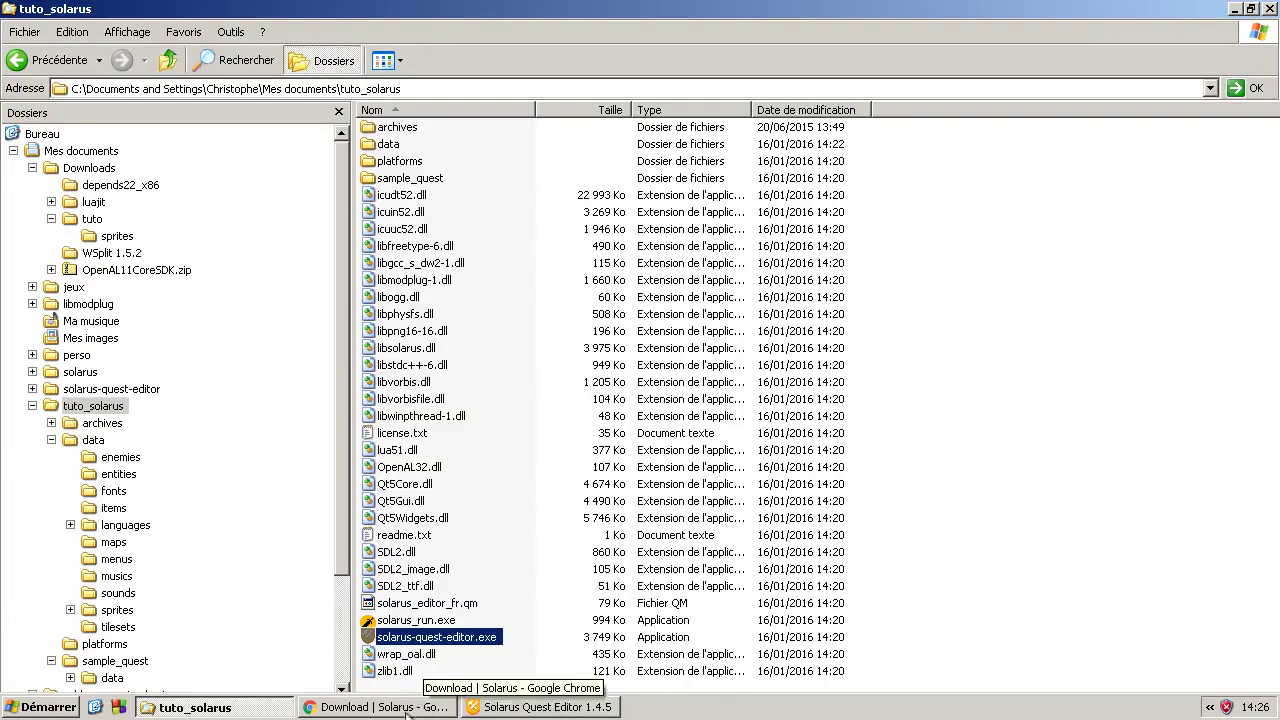
Step: Create a desktop shortcut to solarus-quest-editor.exe and bring the desktop into view
{"action": "right_click", "coordinate": [471, 637]}
{"action": "mouse_move", "coordinate": [626, 493]}
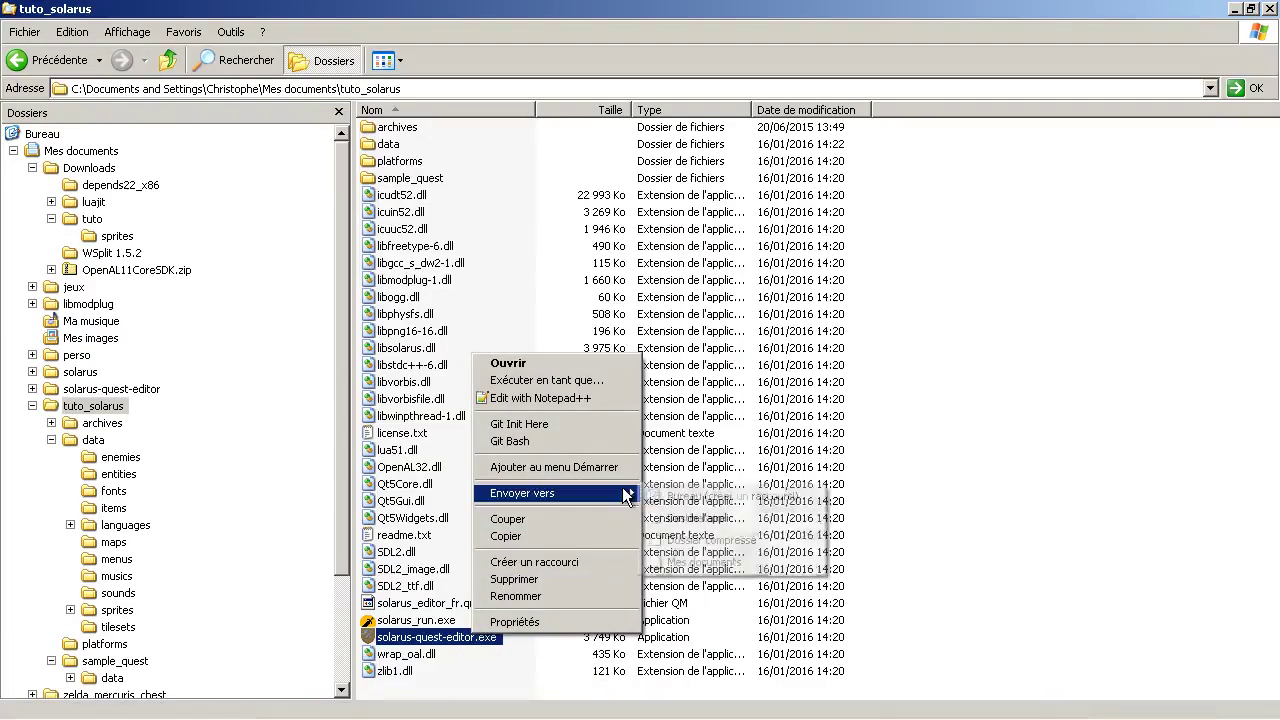
{"action": "left_click", "coordinate": [700, 496]}
{"action": "left_click", "coordinate": [250, 707]}
{"action": "left_click", "coordinate": [335, 707]}
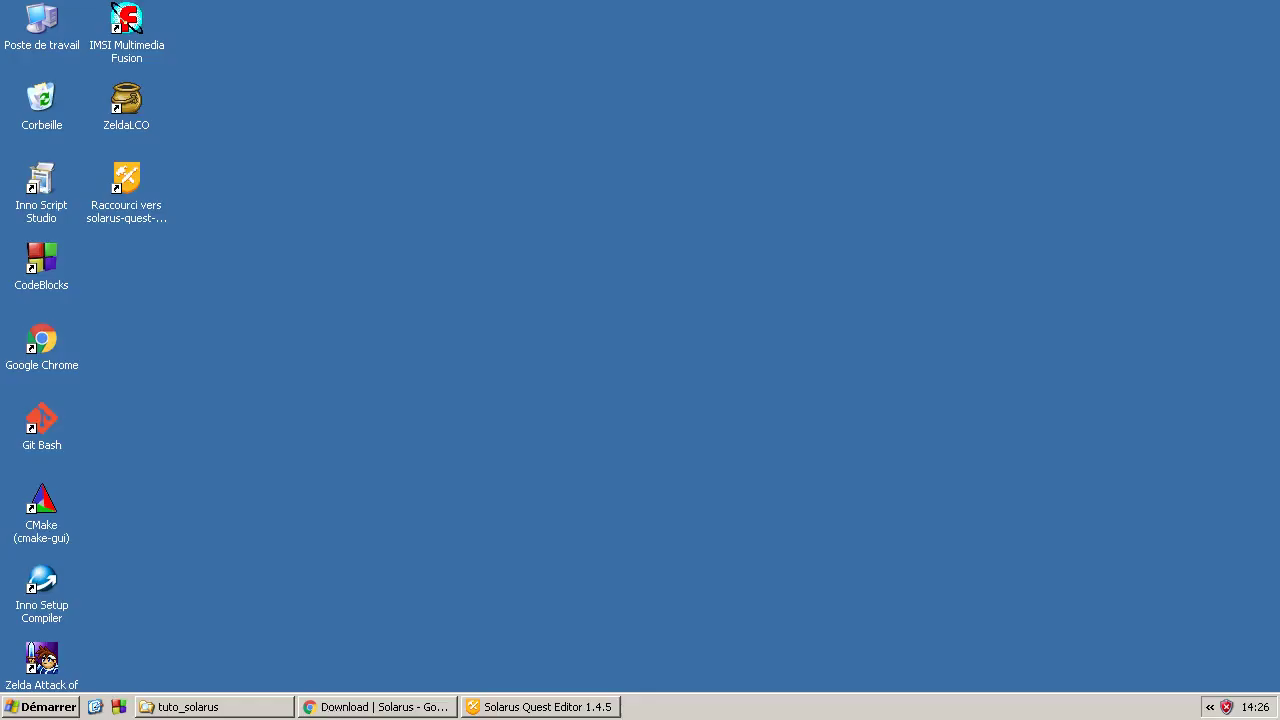
Step: Rename the new desktop shortcut as Solarus Quest Editor
{"action": "left_click", "coordinate": [134, 214]}
{"action": "left_click", "coordinate": [134, 214]}
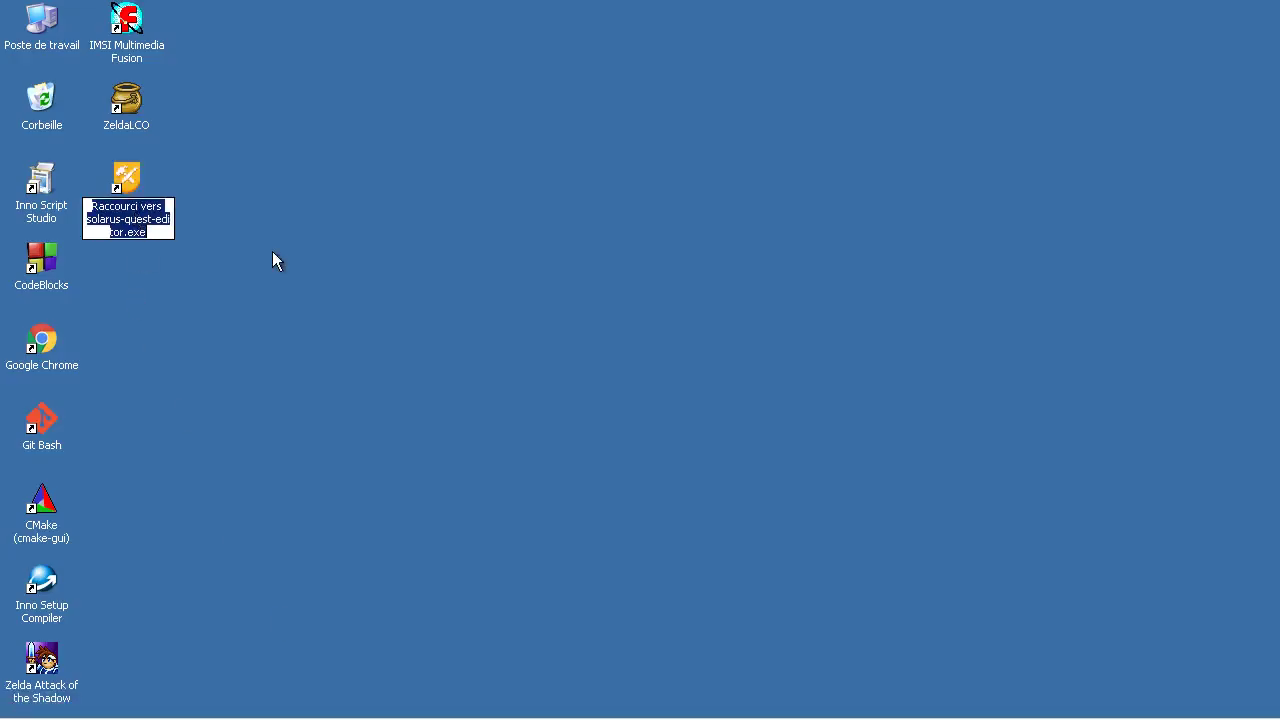
{"action": "type", "text": "Solarus Quest Eid"}
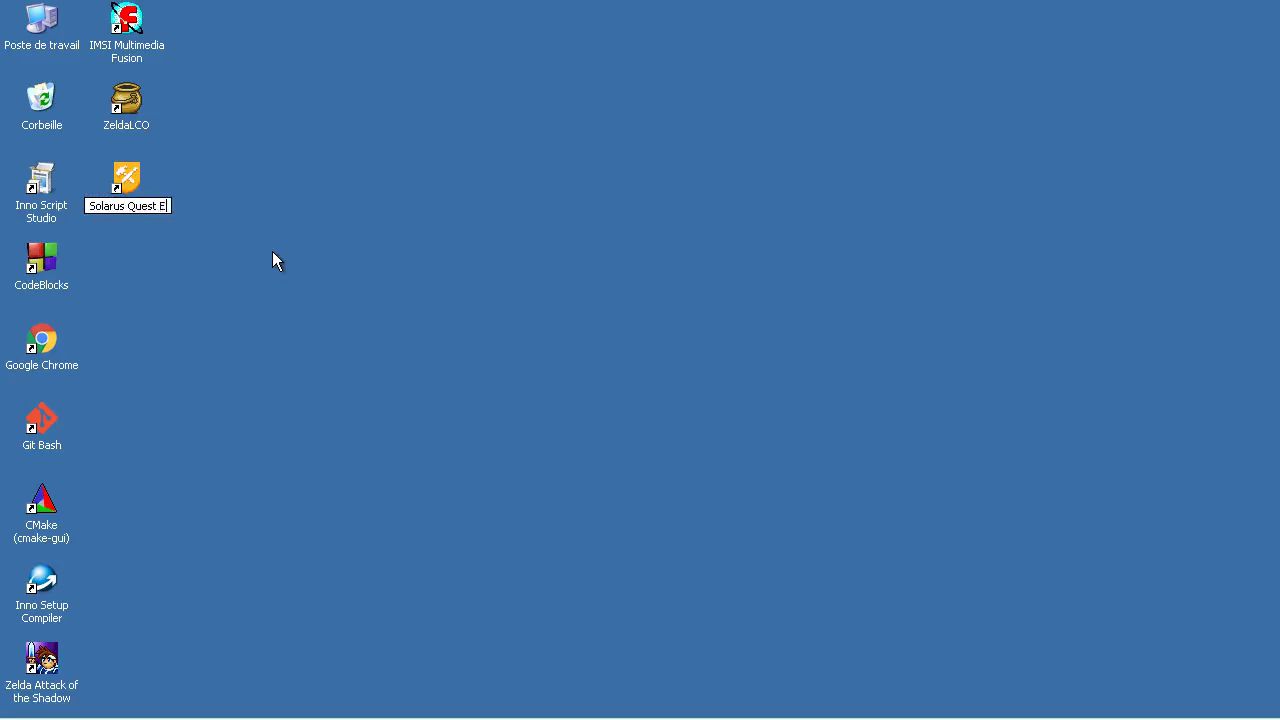
{"action": "key", "text": "BackSpace"}
{"action": "key", "text": "BackSpace"}
{"action": "type", "text": "ditor"}
{"action": "key", "text": "Return"}
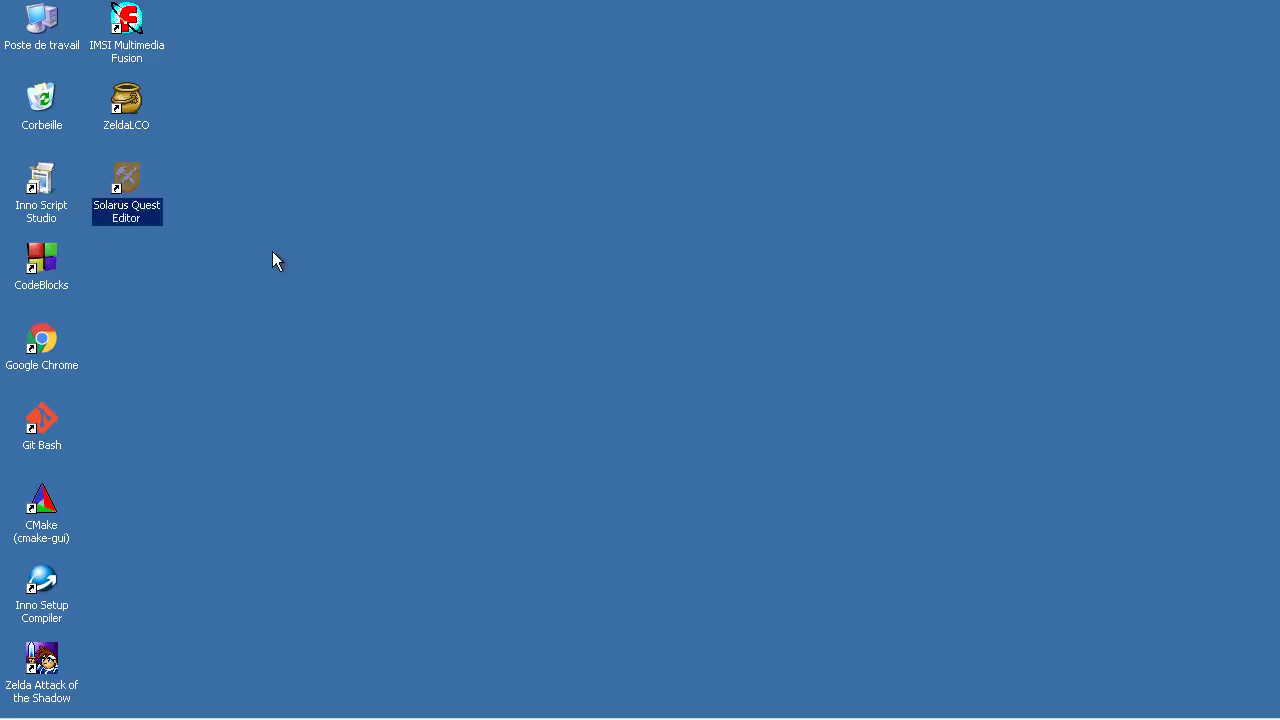
Step: Launch the quest editor from its desktop shortcut and load the tuto_solarus quest folder
{"action": "key", "text": "Return"}
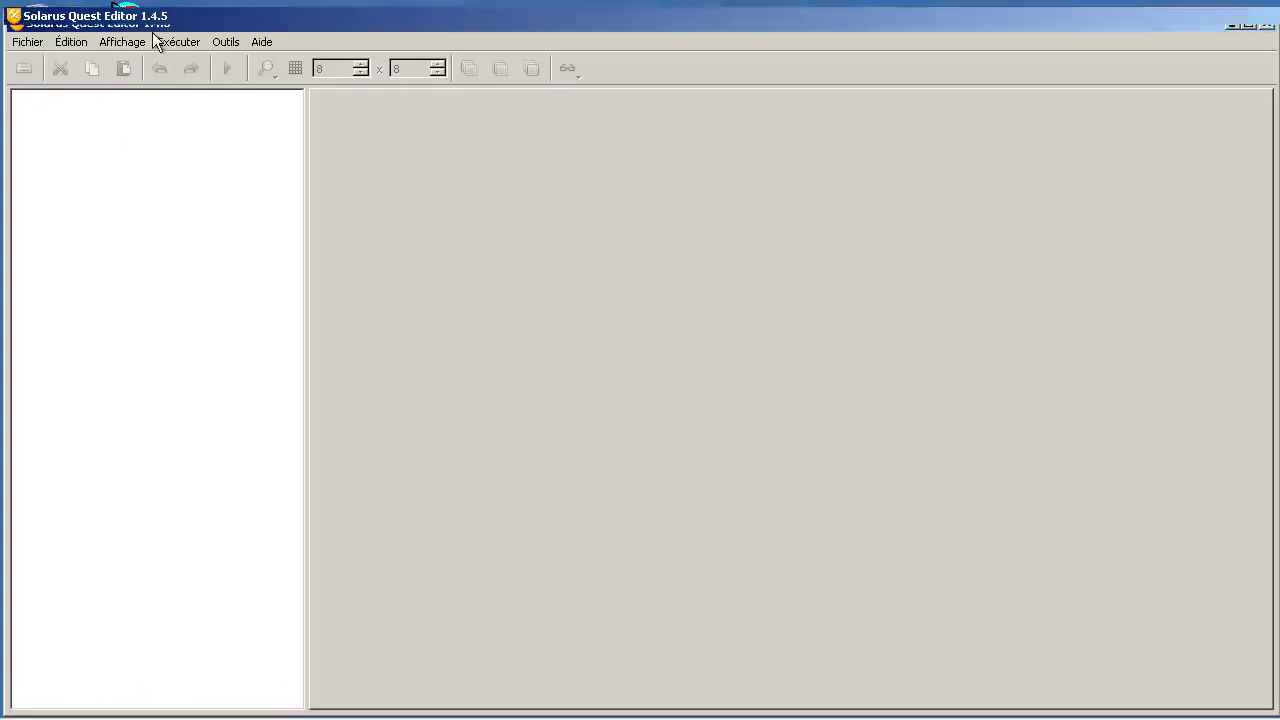
{"action": "left_click", "coordinate": [33, 28]}
{"action": "left_click", "coordinate": [41, 68]}
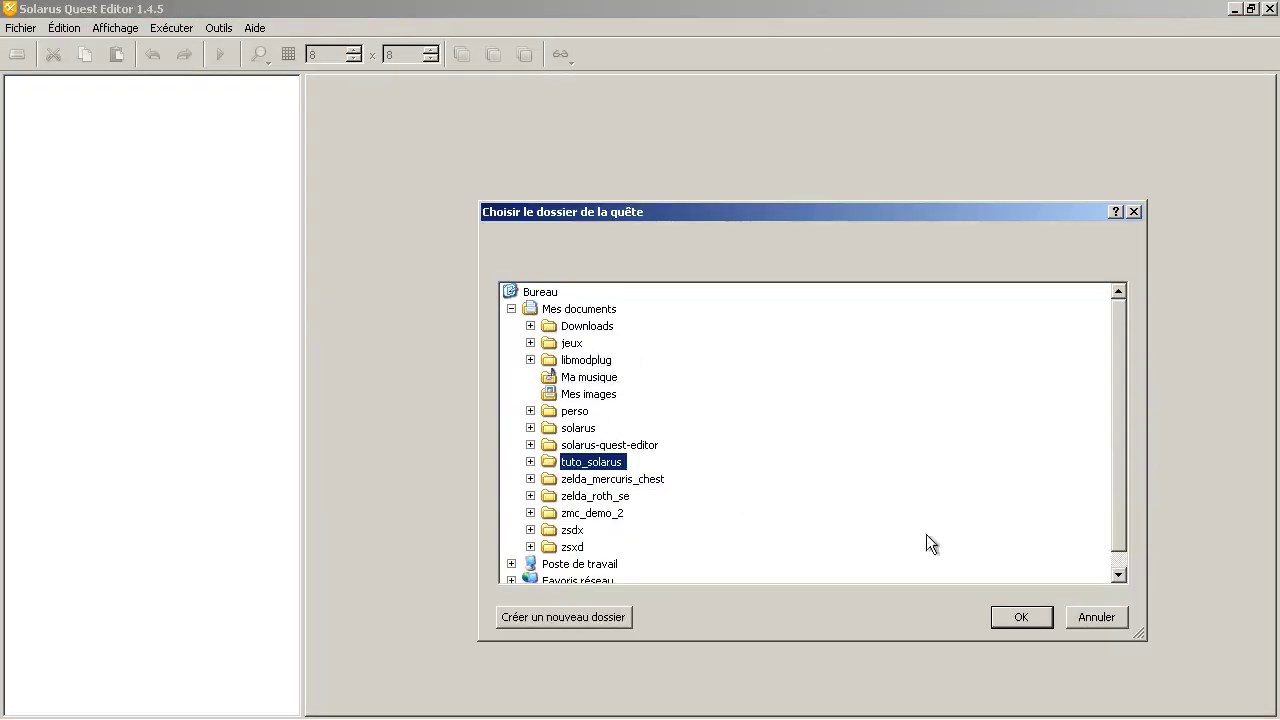
{"action": "left_click", "coordinate": [1010, 617]}
Step: In the file explorer, view challenge_accepted.png from Downloads\tuto\sprites at several zoom levels and close the preview
{"action": "left_click", "coordinate": [285, 708]}
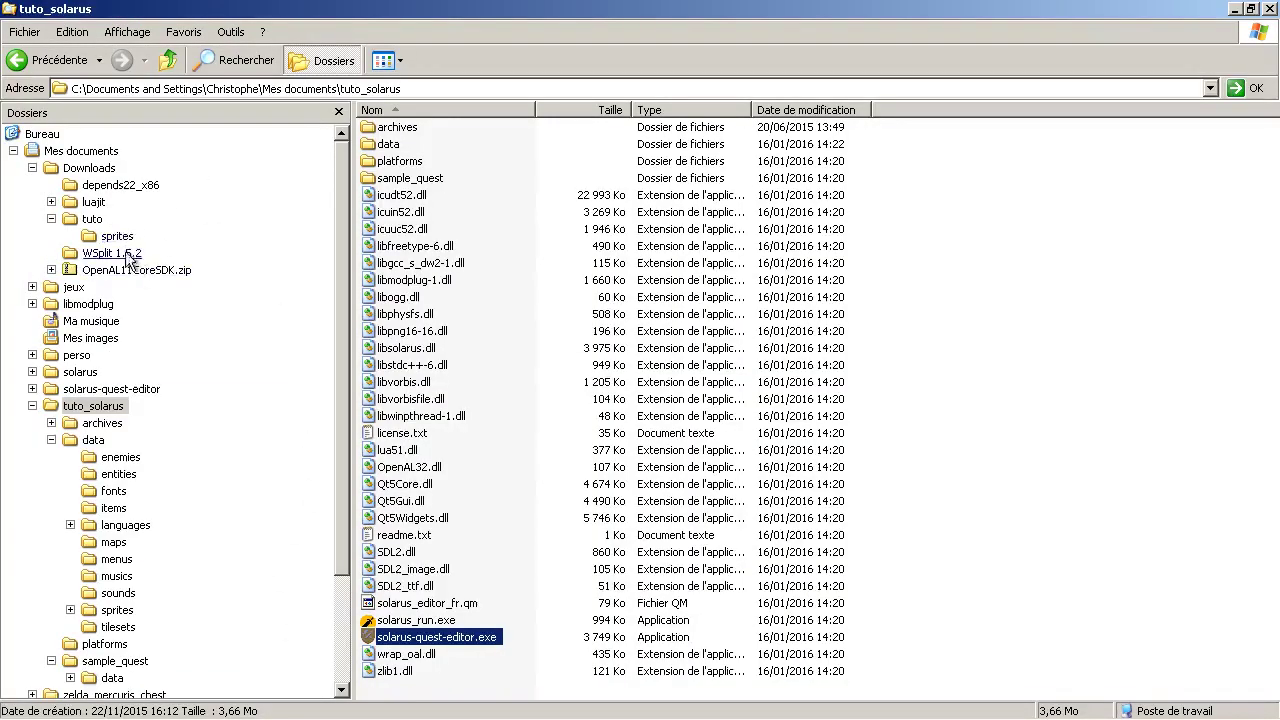
{"action": "left_click", "coordinate": [103, 221]}
{"action": "left_click", "coordinate": [500, 258]}
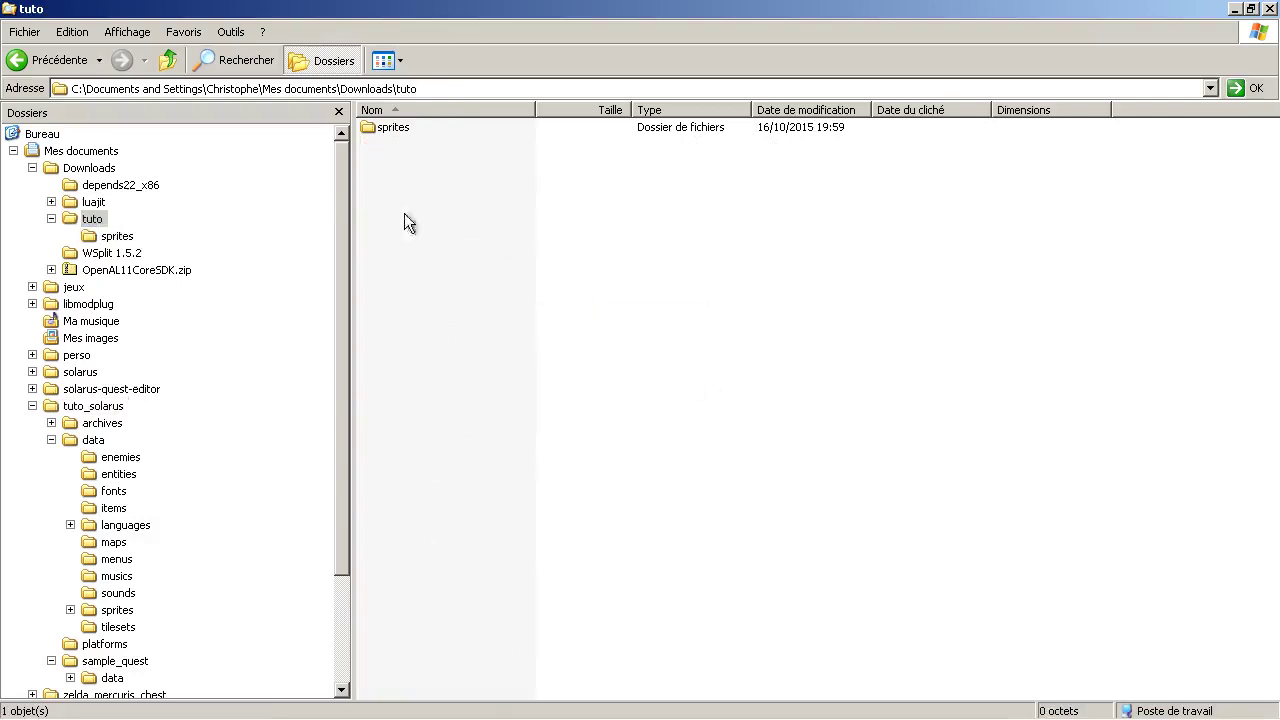
{"action": "left_click", "coordinate": [386, 130]}
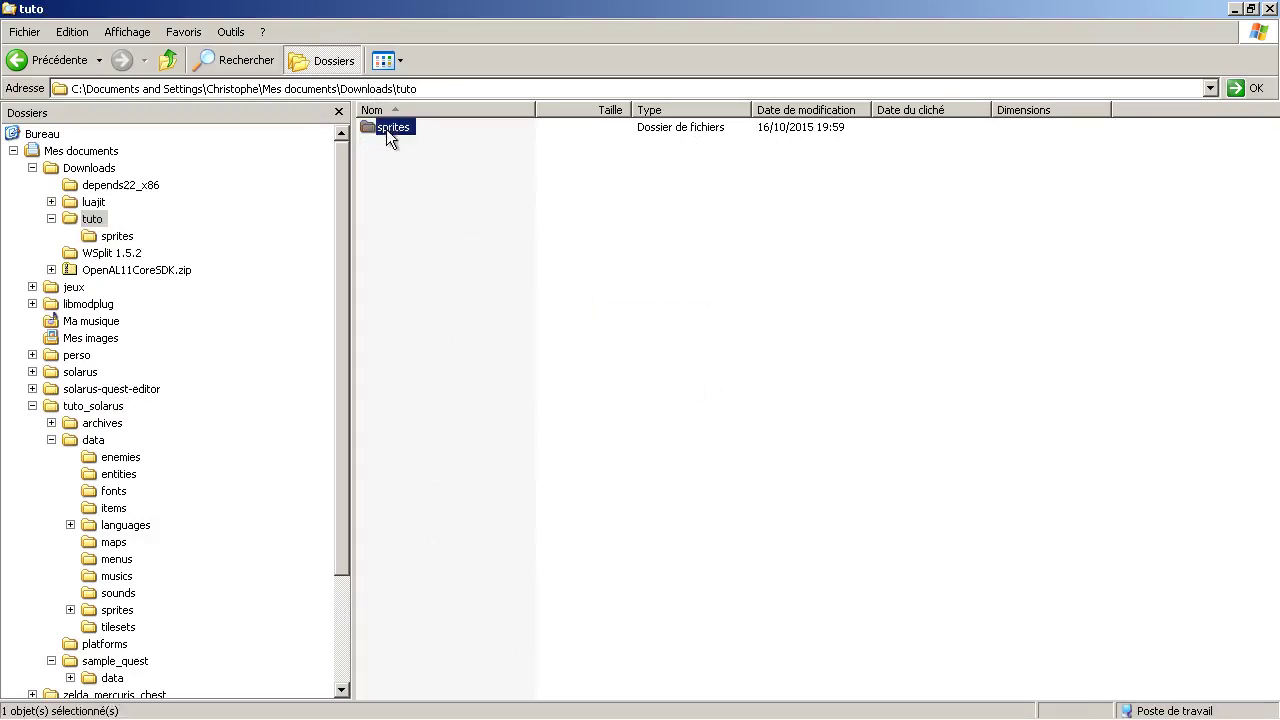
{"action": "double_click", "coordinate": [400, 132]}
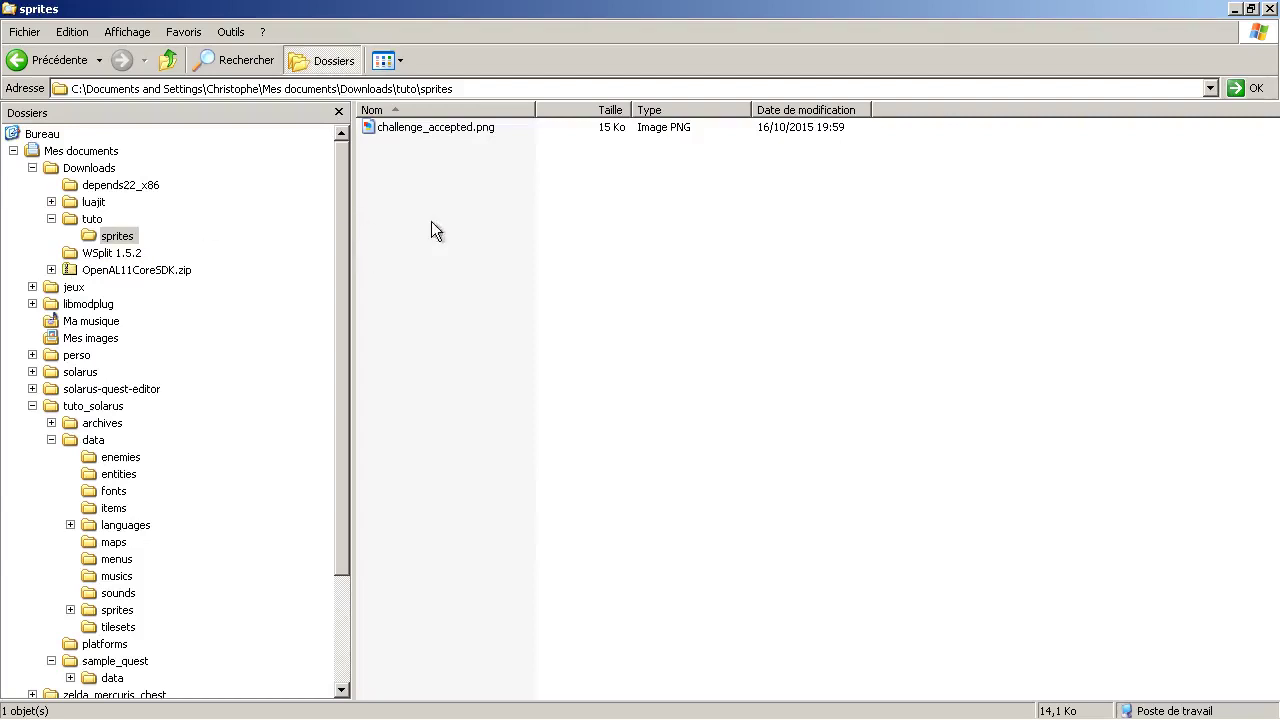
{"action": "double_click", "coordinate": [443, 128]}
{"action": "scroll", "coordinate": [768, 331], "scroll_direction": "up", "scroll_amount": 5, "text": "ctrl"}
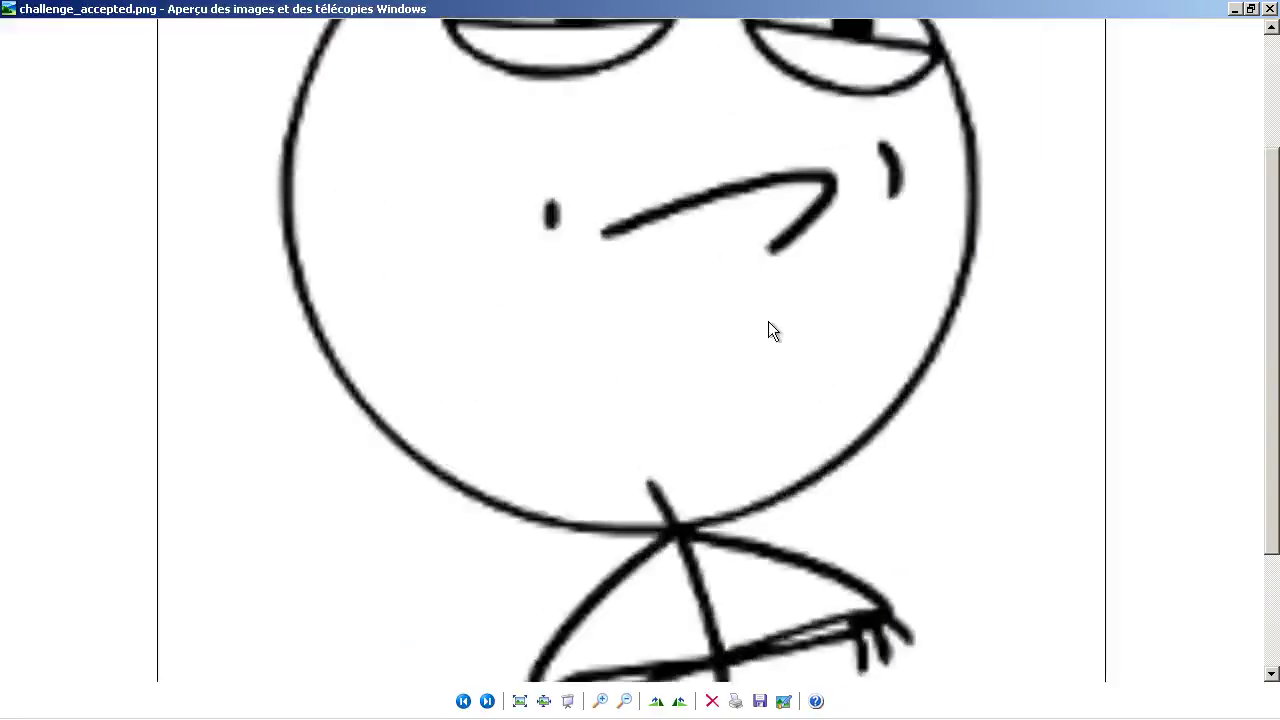
{"action": "scroll", "coordinate": [768, 322], "scroll_direction": "down", "scroll_amount": 5, "text": "ctrl"}
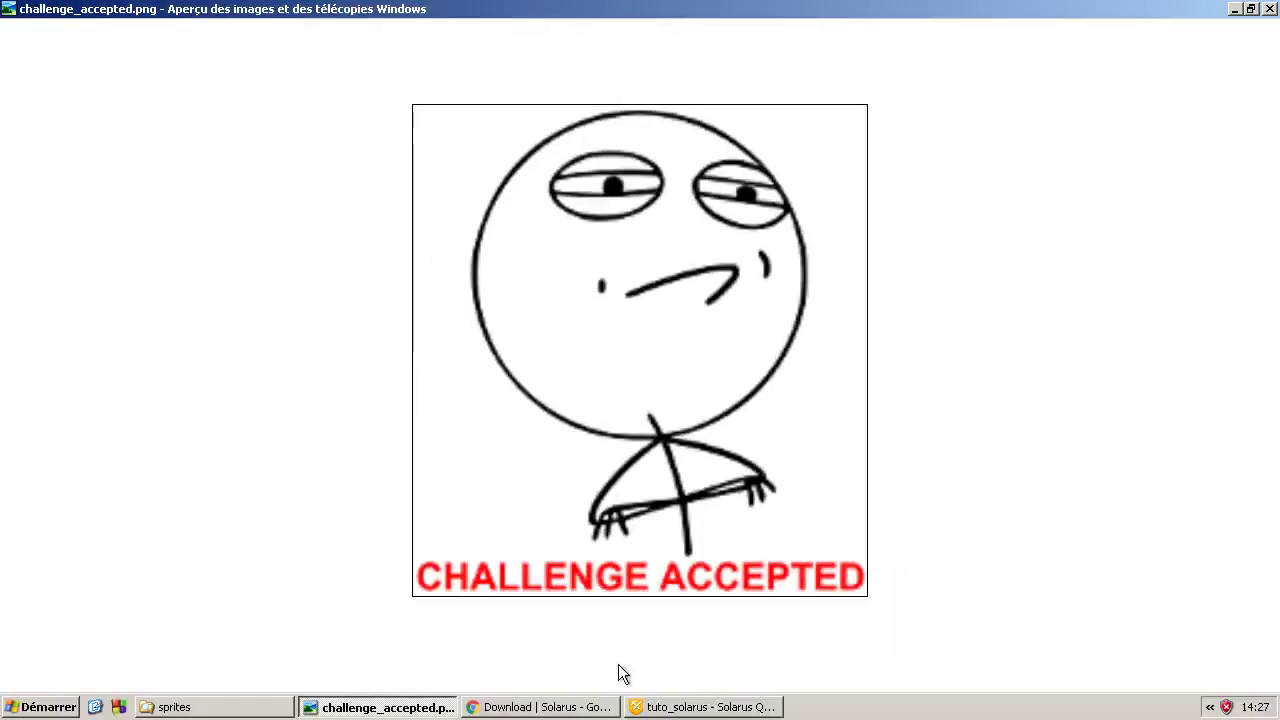
{"action": "scroll", "coordinate": [833, 564], "scroll_direction": "down", "scroll_amount": 2, "text": "ctrl"}
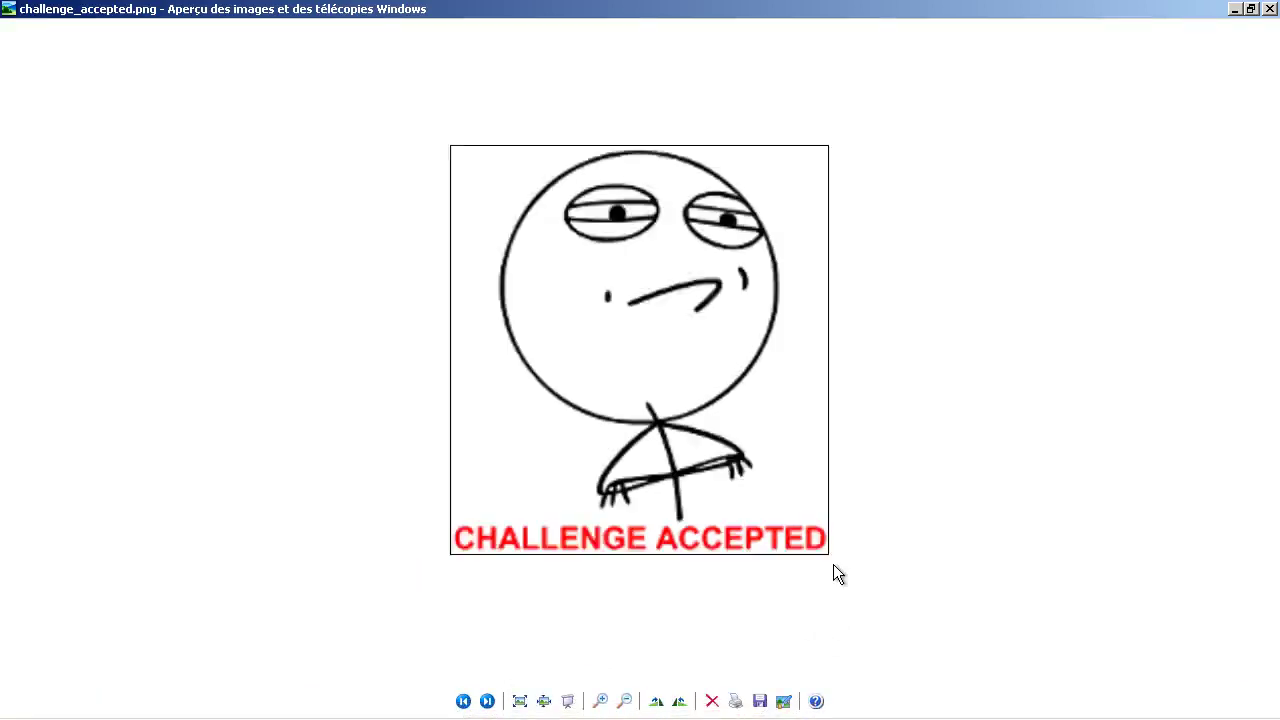
{"action": "left_click", "coordinate": [1270, 9]}
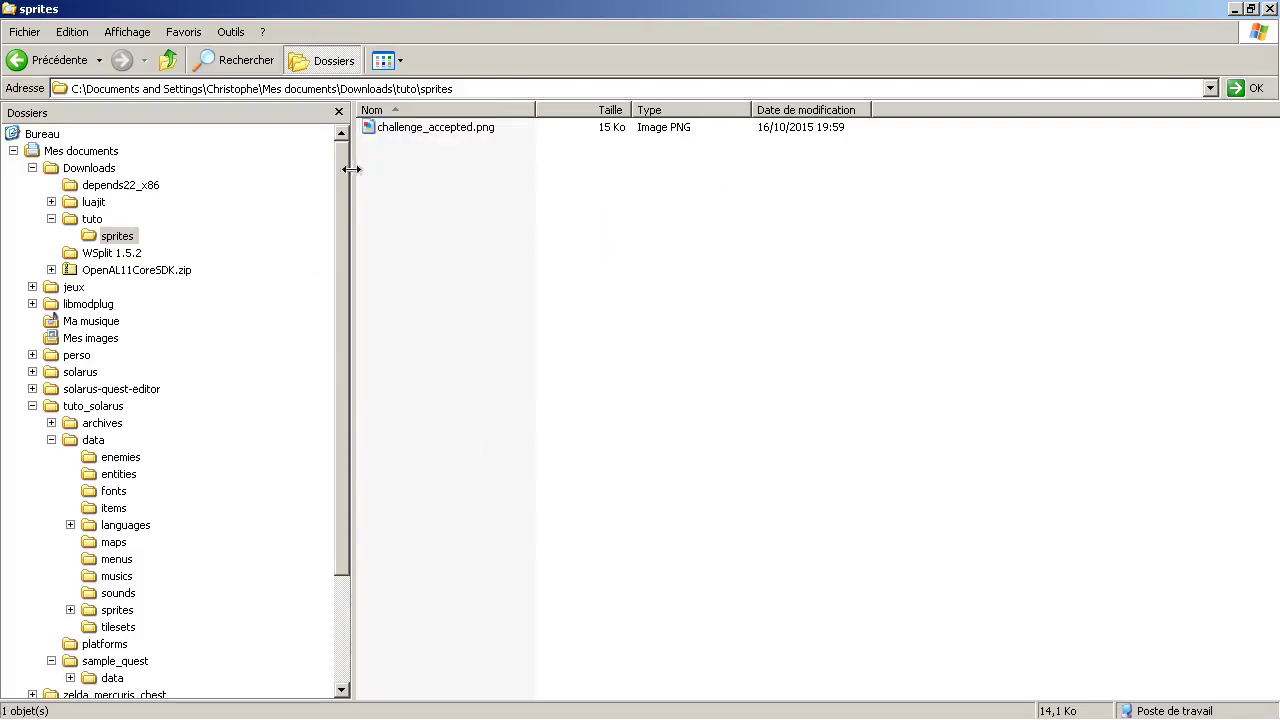
Step: Copy challenge_accepted.png from Downloads\tuto\sprites into the tuto_solarus\data\sprites folder
{"action": "left_click", "coordinate": [136, 238]}
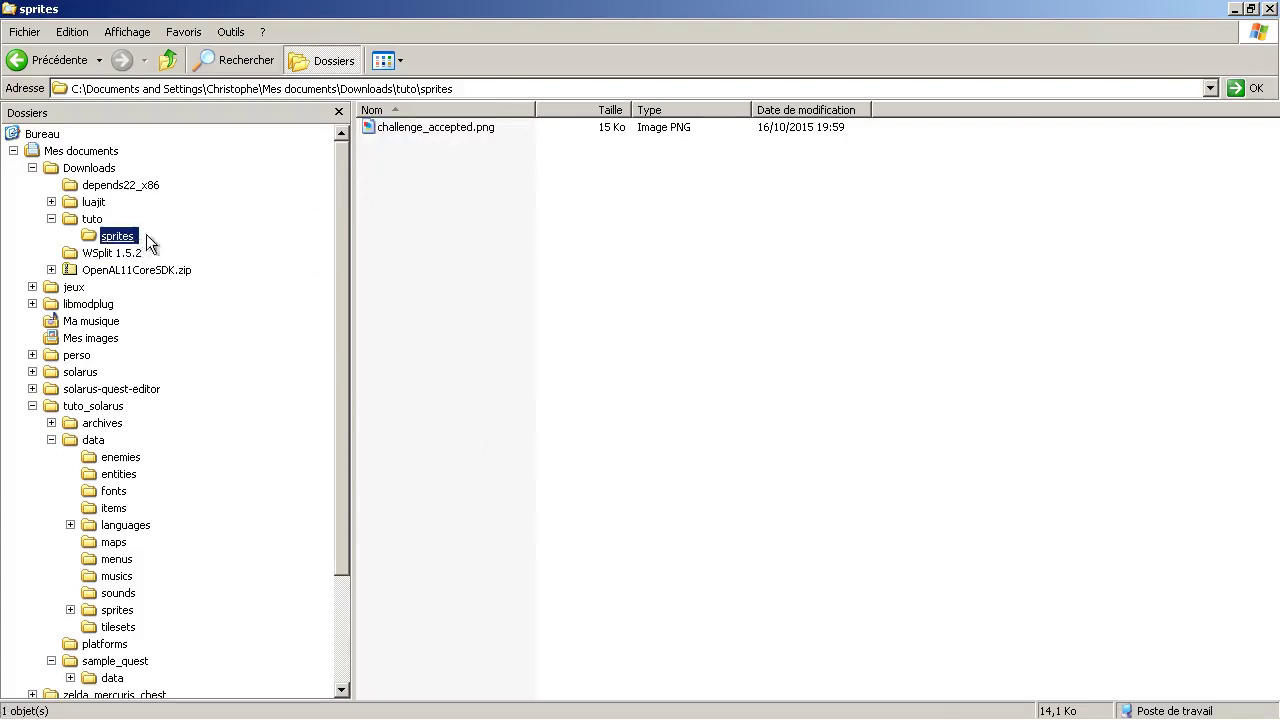
{"action": "key", "text": "BackSpace"}
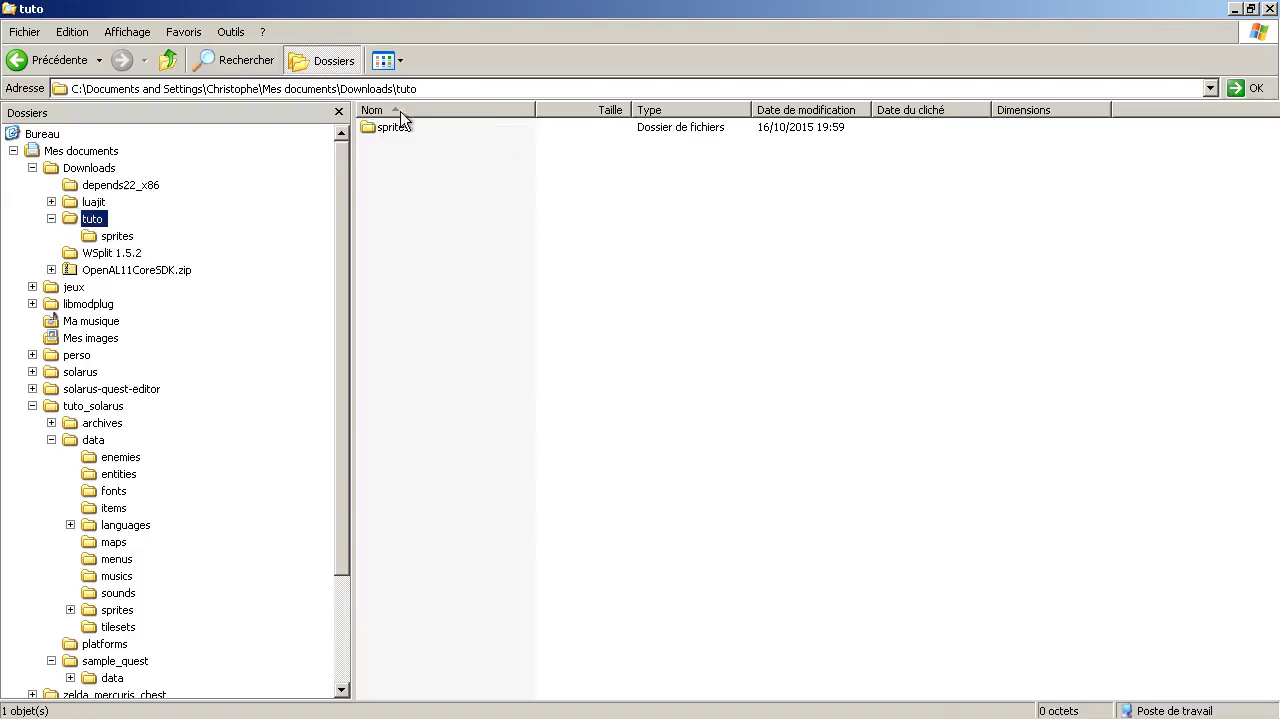
{"action": "left_click", "coordinate": [118, 237]}
{"action": "left_click", "coordinate": [410, 128]}
{"action": "scroll", "coordinate": [336, 259], "scroll_direction": "down", "scroll_amount": 3}
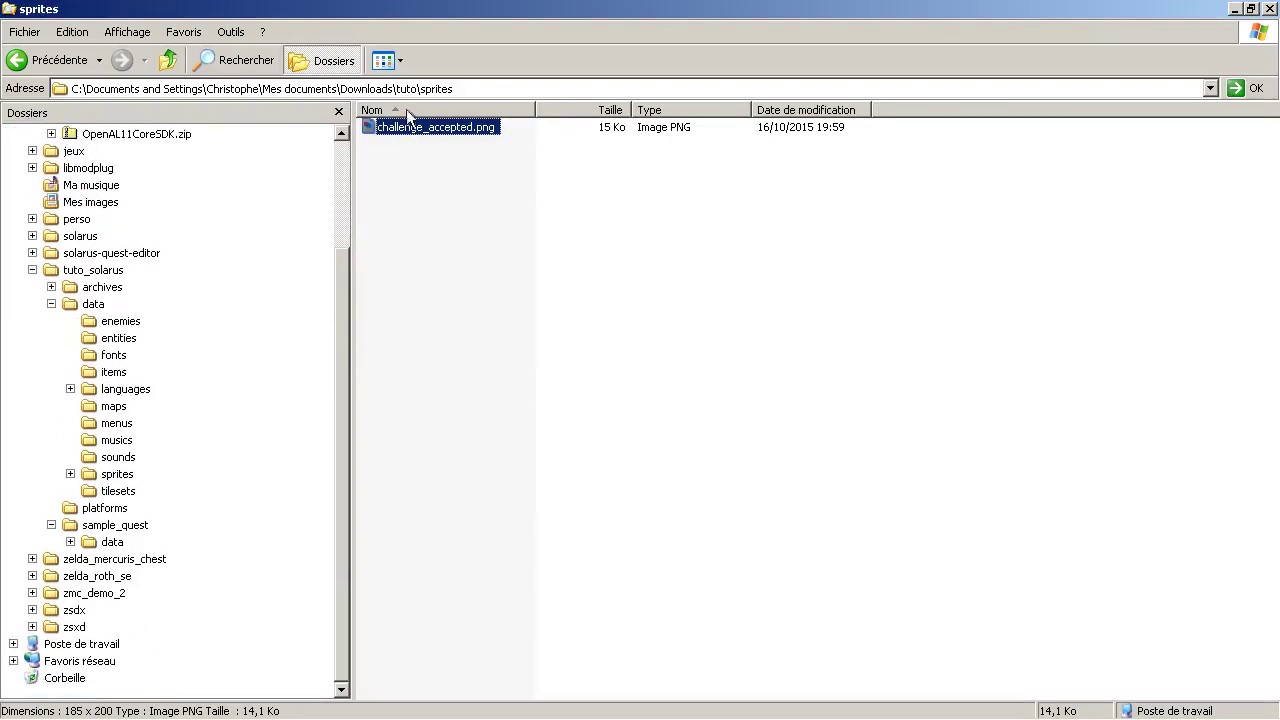
{"action": "left_click", "coordinate": [117, 474]}
{"action": "key", "text": "ctrl+v"}
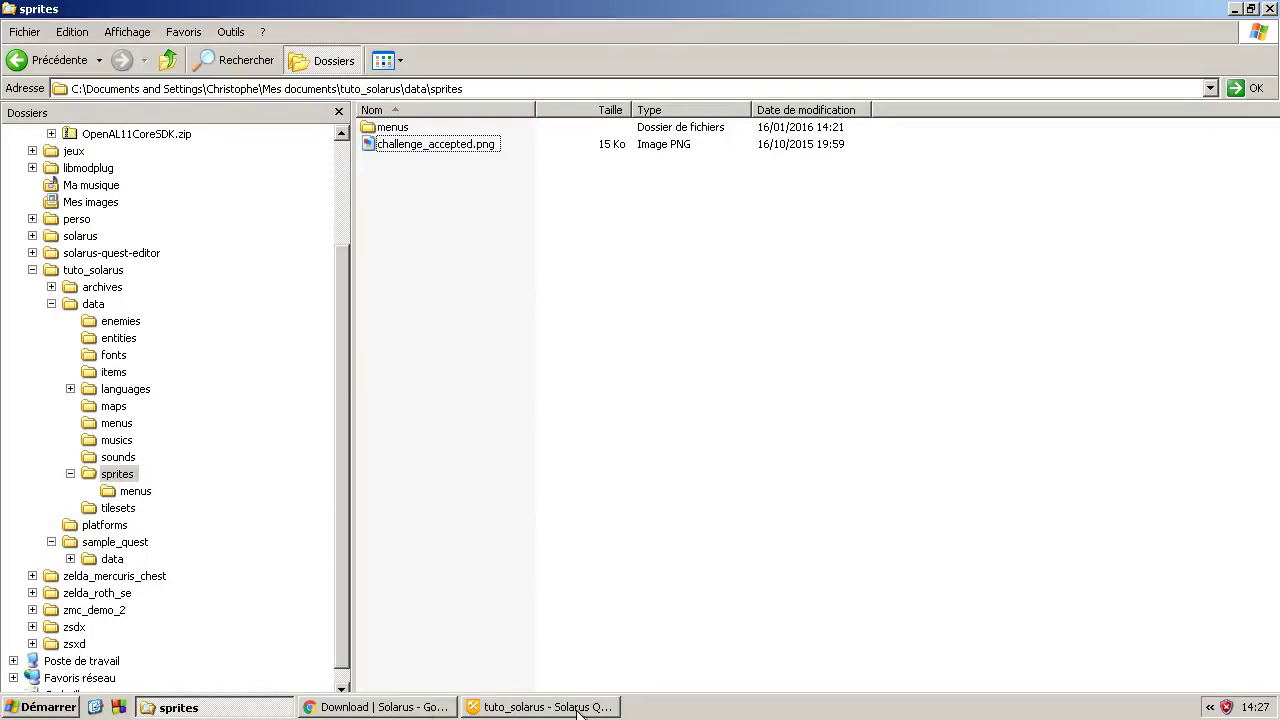
Step: Compare the sprites folder in the quest editor's resource tree with the data\sprites folder in the file explorer
{"action": "left_click", "coordinate": [577, 707]}
{"action": "left_click", "coordinate": [35, 268]}
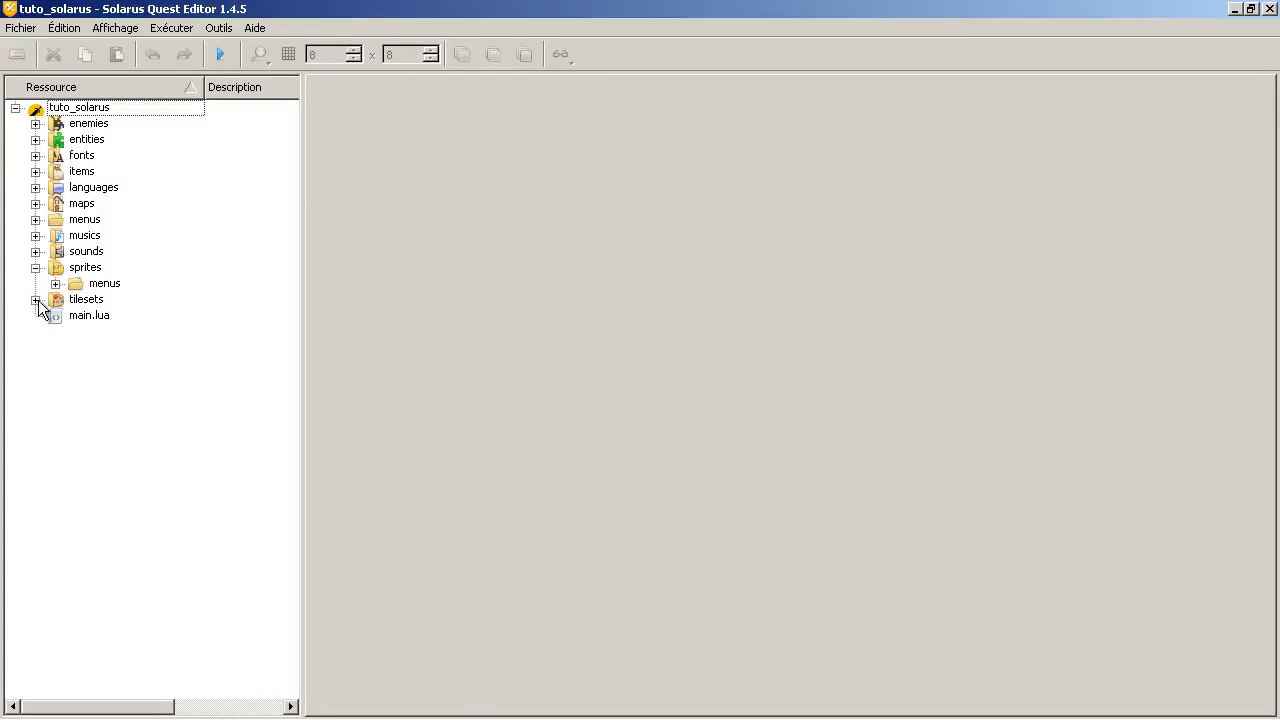
{"action": "left_click", "coordinate": [35, 268]}
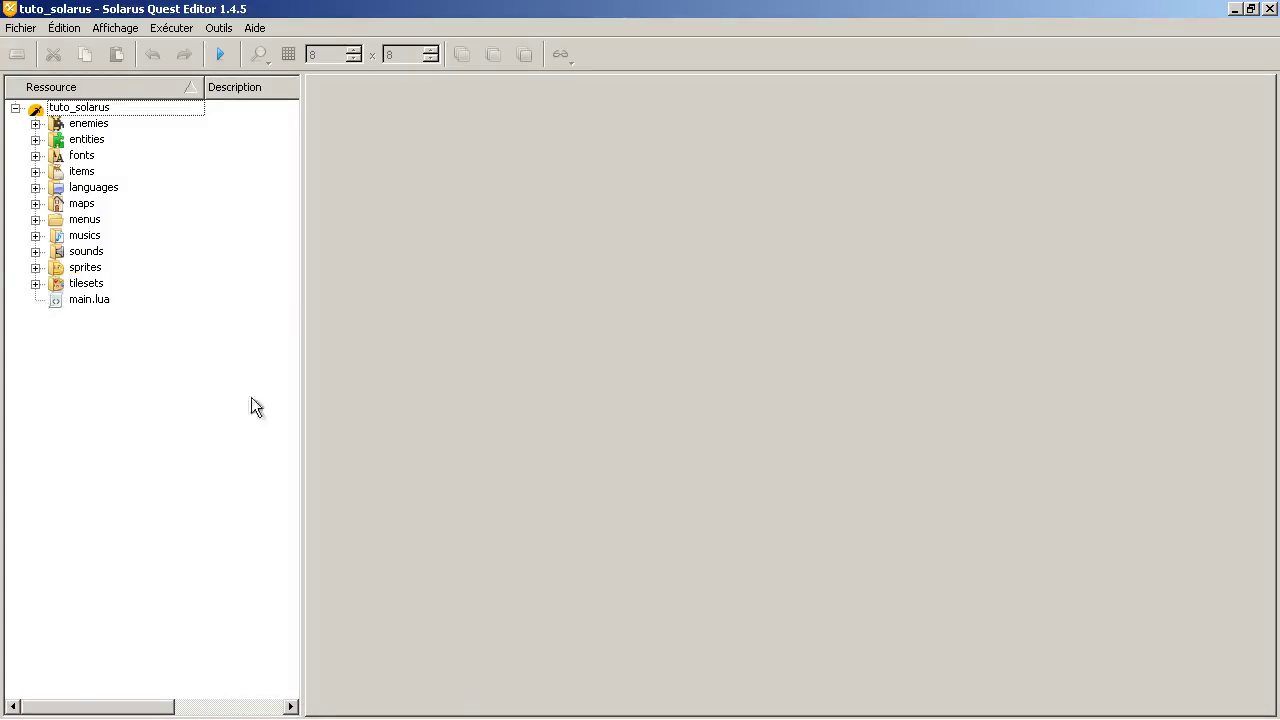
{"action": "mouse_move", "coordinate": [405, 717]}
{"action": "left_click", "coordinate": [229, 707]}
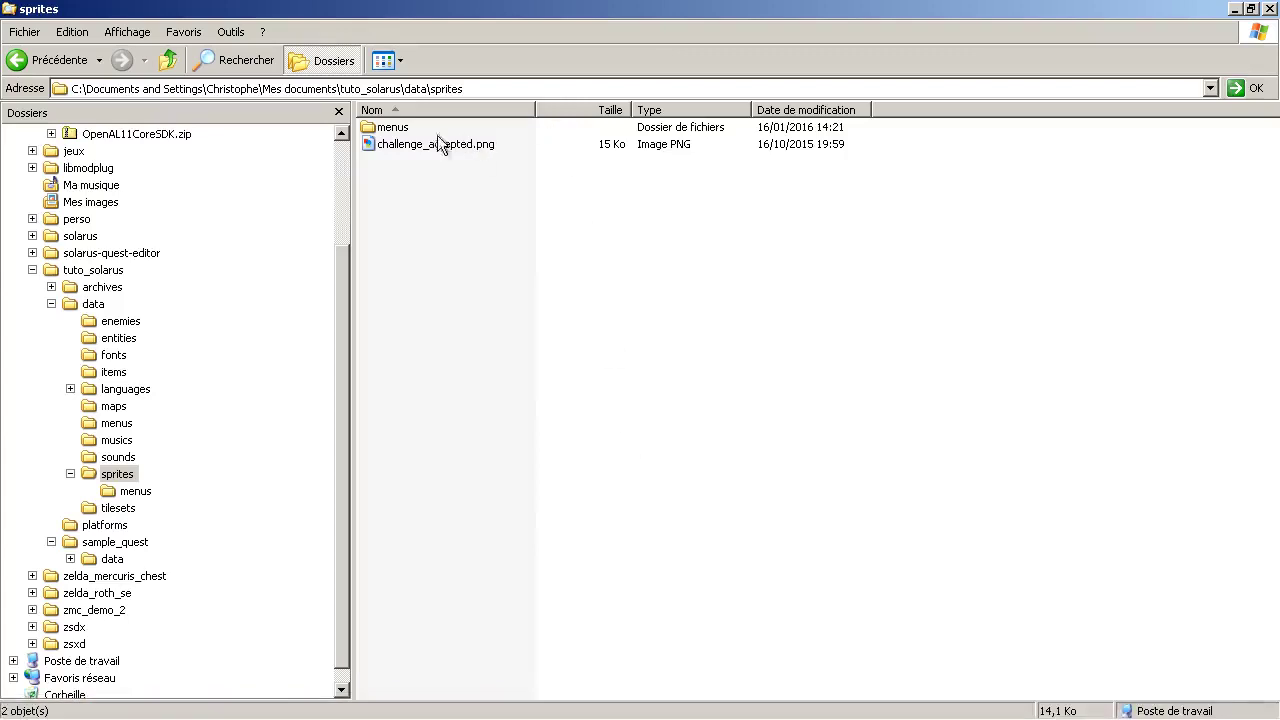
{"action": "left_click", "coordinate": [571, 708]}
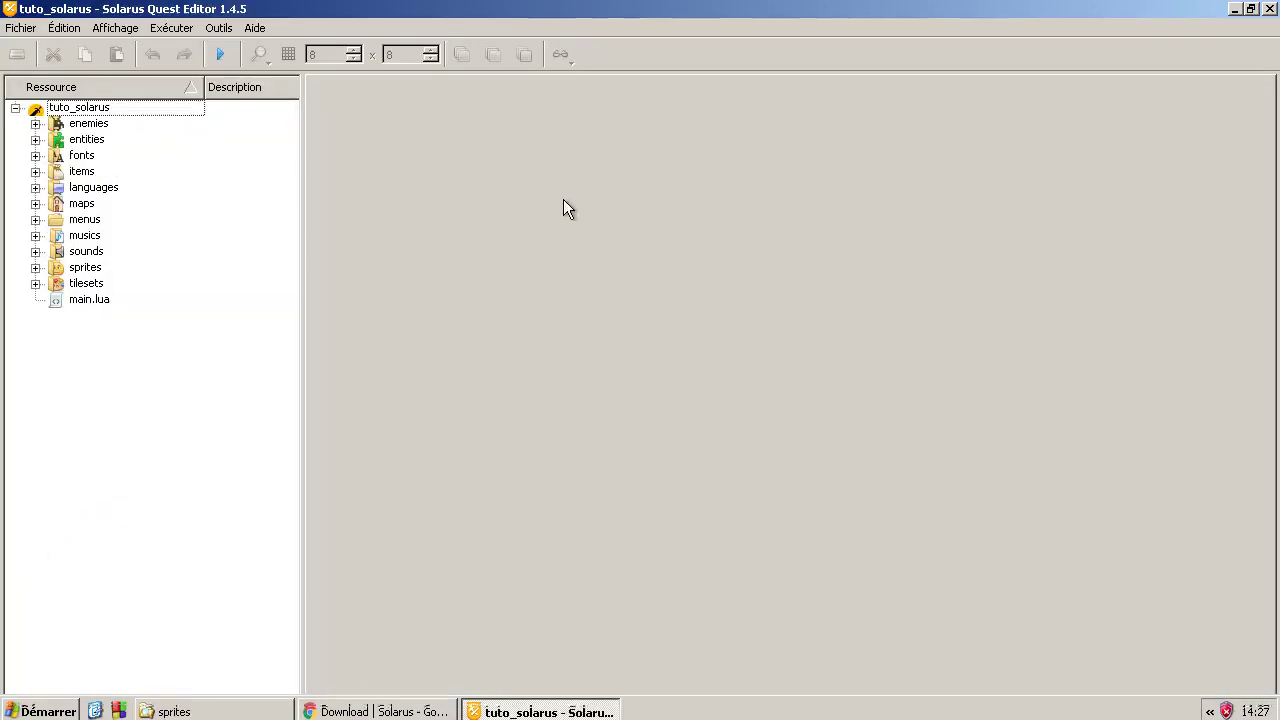
Step: Open the quest's main.lua script for editing
{"action": "double_click", "coordinate": [85, 289]}
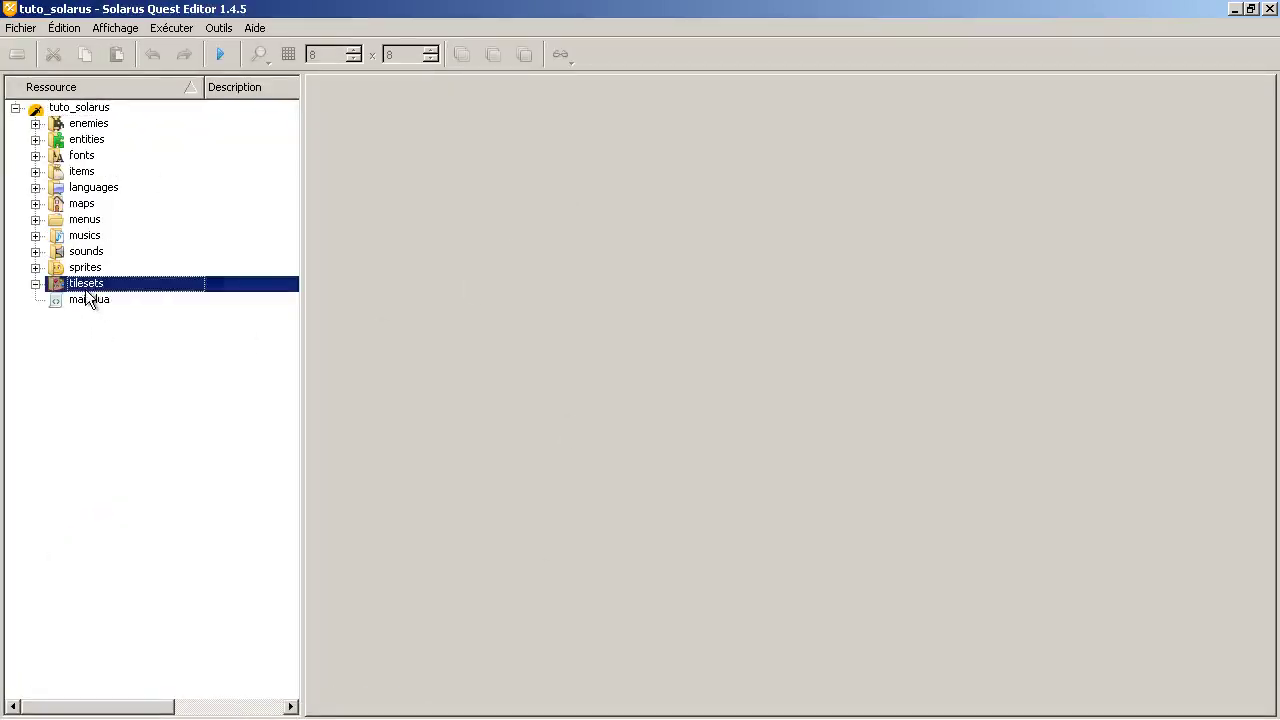
{"action": "left_click", "coordinate": [91, 297]}
{"action": "double_click", "coordinate": [91, 297]}
{"action": "left_click", "coordinate": [720, 384]}
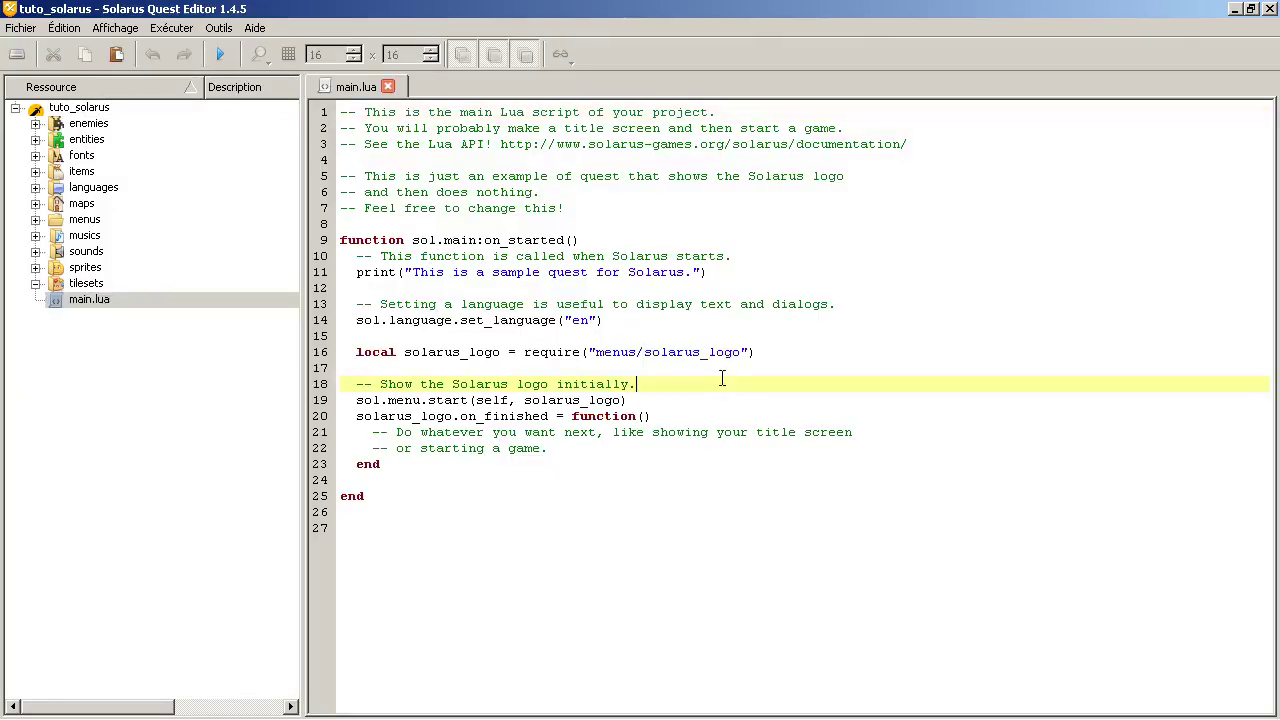
Step: Open the solarus_logo sprite from sprites/menus and examine its sword and title animations
{"action": "left_click", "coordinate": [35, 267]}
{"action": "left_click", "coordinate": [55, 283]}
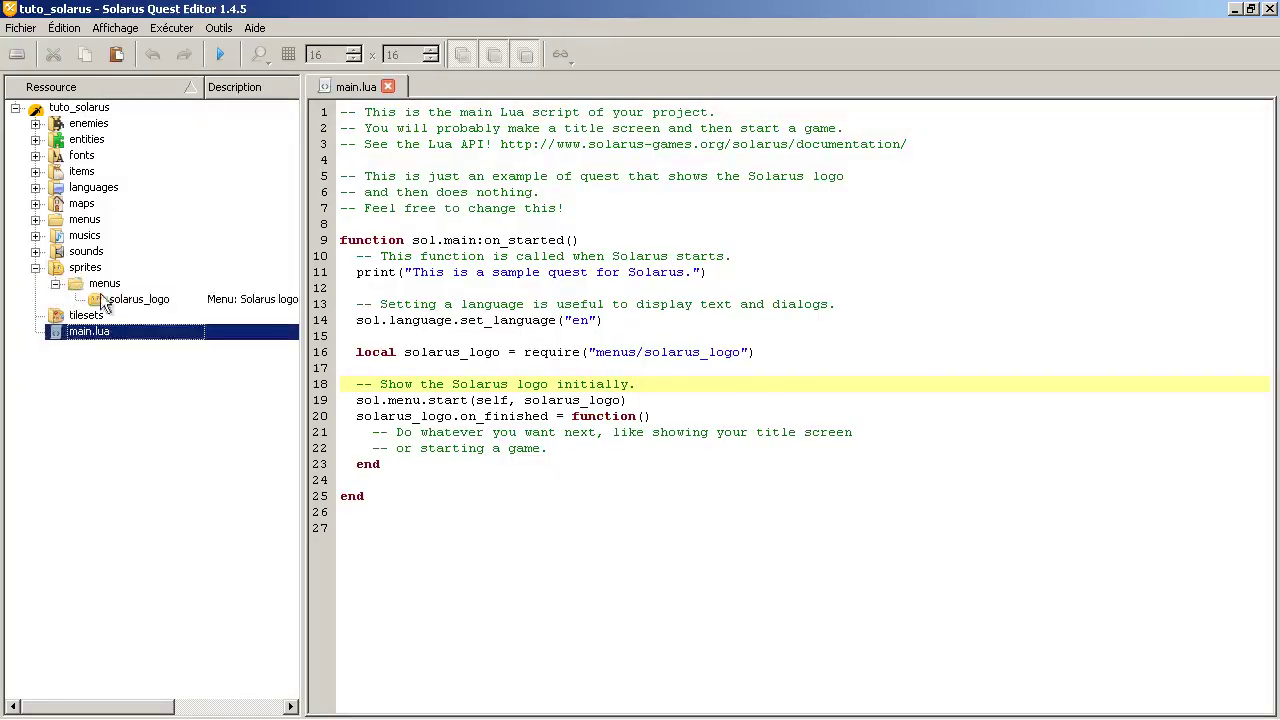
{"action": "double_click", "coordinate": [133, 300]}
{"action": "left_click", "coordinate": [358, 262]}
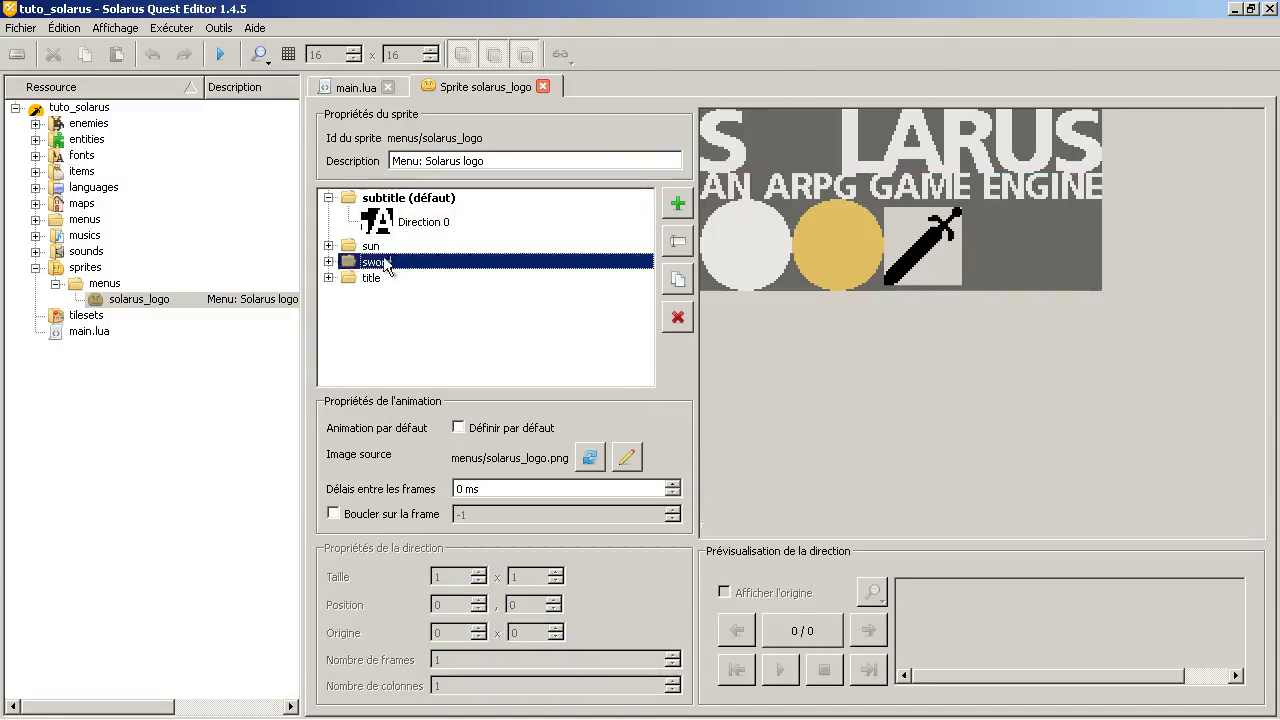
{"action": "left_click", "coordinate": [338, 261]}
{"action": "left_click", "coordinate": [356, 293]}
{"action": "left_click", "coordinate": [328, 310]}
{"action": "left_click", "coordinate": [390, 331]}
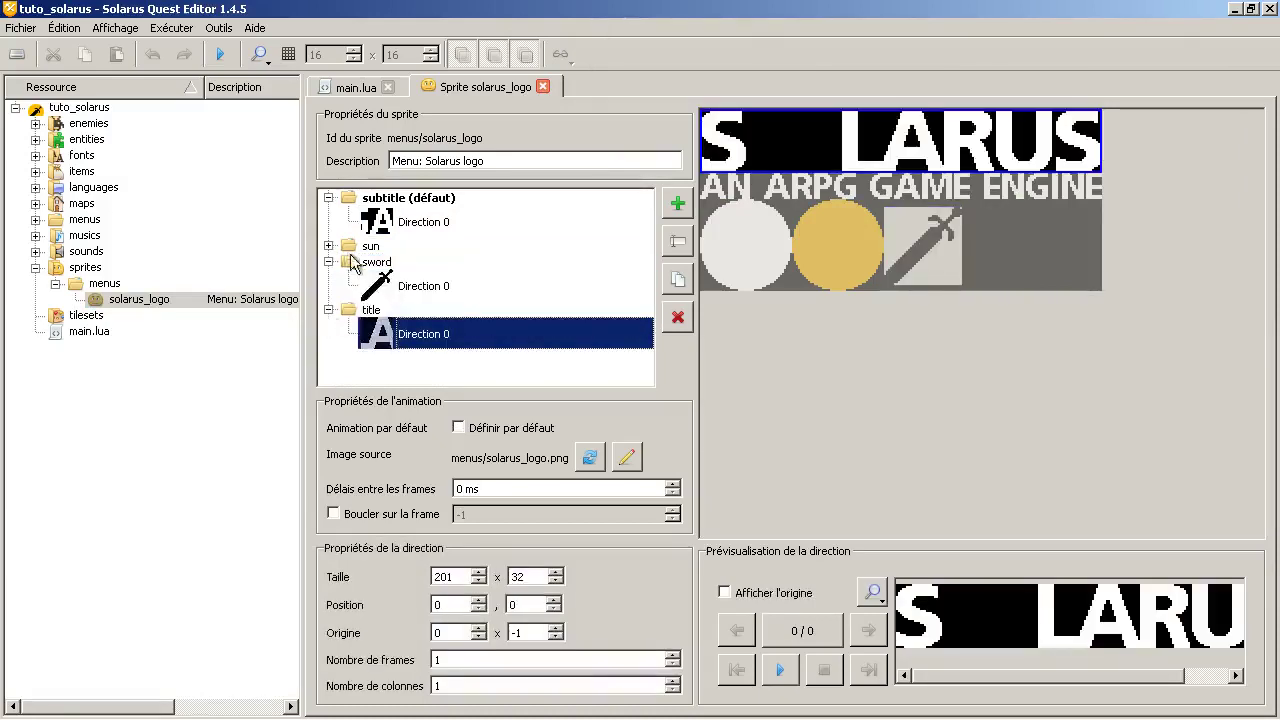
Step: Examine both directions of the sun animation, close the solarus_logo sprite and collapse the sprites folder
{"action": "left_click", "coordinate": [328, 245]}
{"action": "left_click", "coordinate": [368, 271]}
{"action": "left_click", "coordinate": [371, 297]}
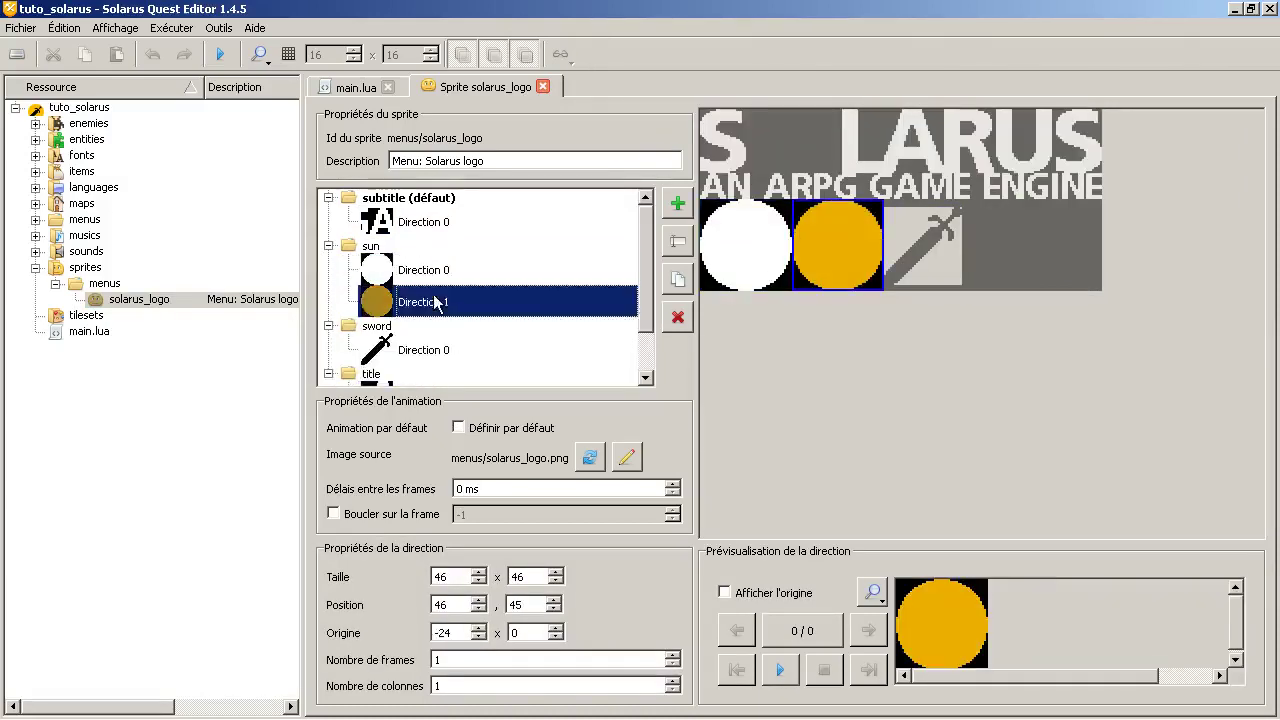
{"action": "left_click", "coordinate": [328, 245]}
{"action": "left_click", "coordinate": [329, 198]}
{"action": "left_click", "coordinate": [328, 214]}
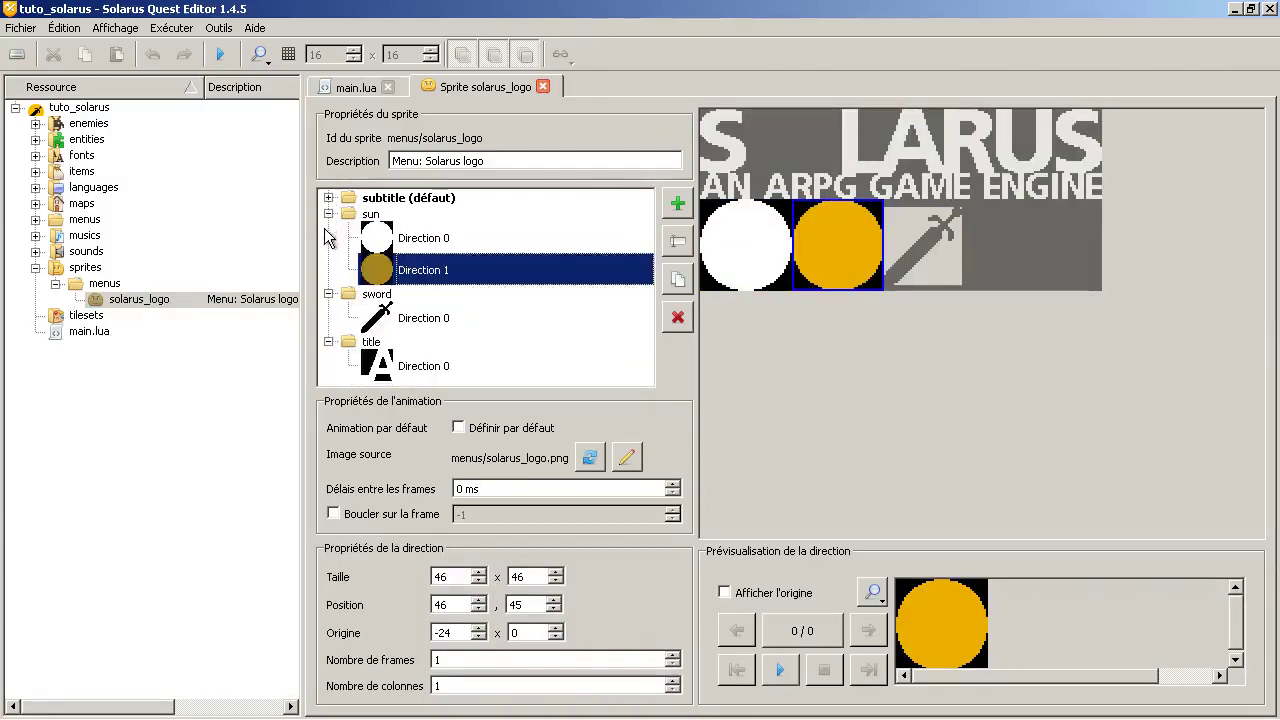
{"action": "left_click", "coordinate": [538, 86]}
{"action": "left_click", "coordinate": [35, 267]}
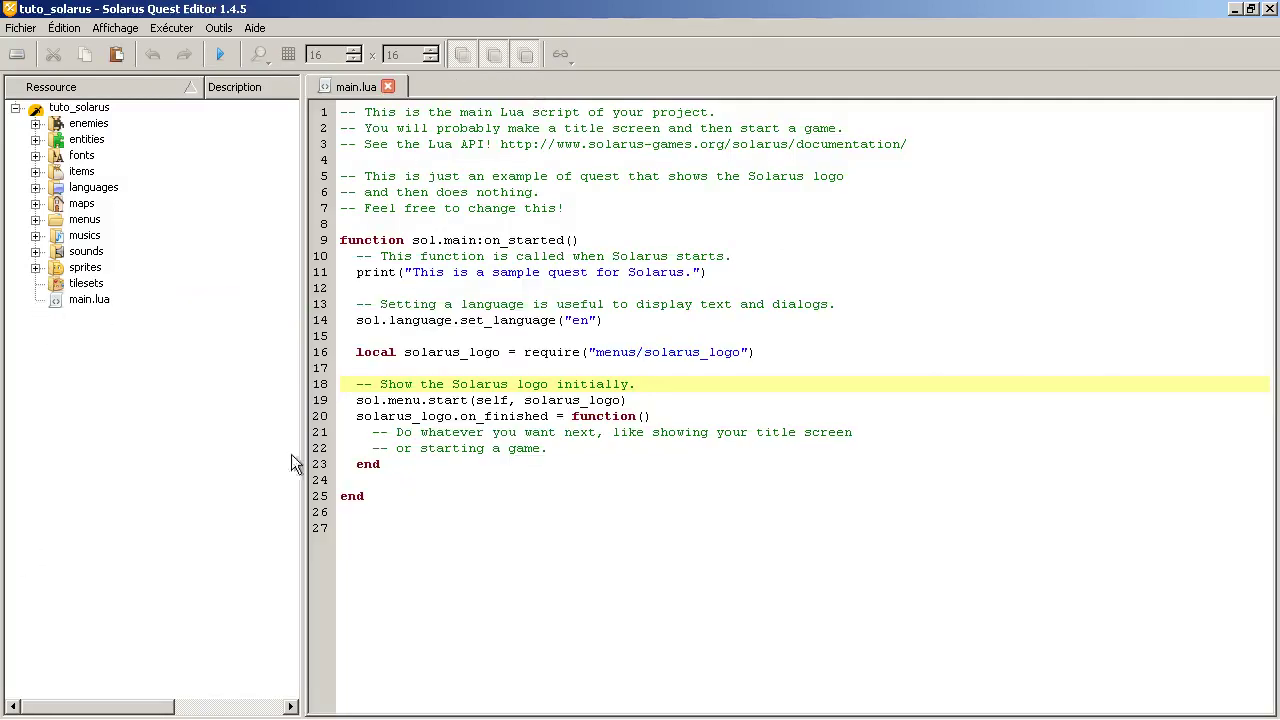
Step: Replace the two-line comment inside the solarus_logo.on_finished function with "-- Show the challenge accepted image."
{"action": "left_click", "coordinate": [590, 417]}
{"action": "left_click", "coordinate": [588, 464]}
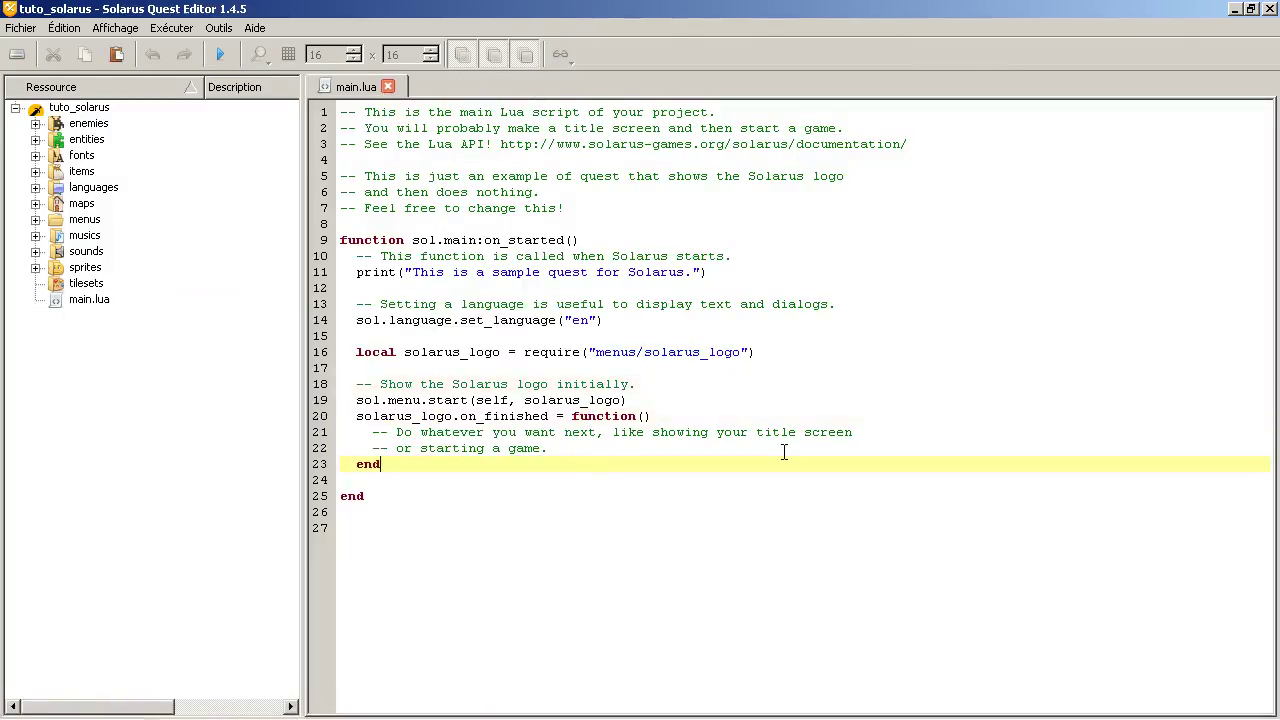
{"action": "left_click", "coordinate": [587, 452]}
{"action": "left_click_drag", "start_coordinate": [587, 453], "coordinate": [396, 432]}
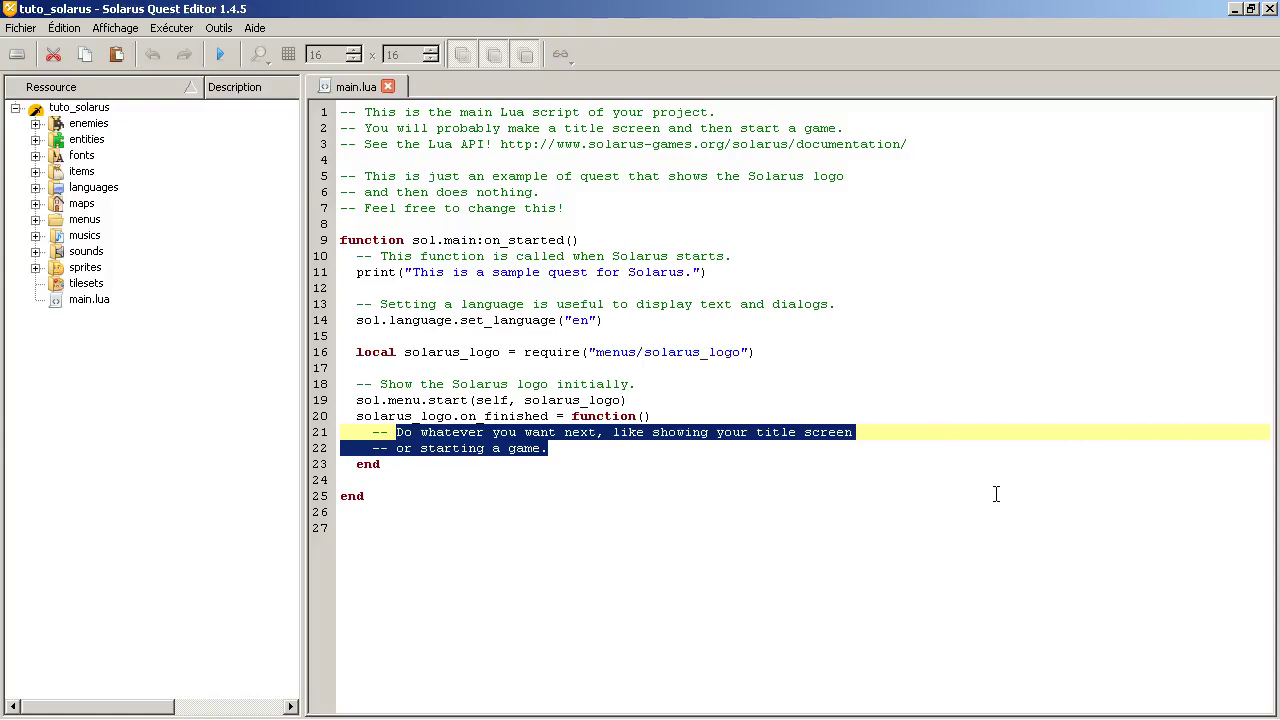
{"action": "key", "text": "BackSpace"}
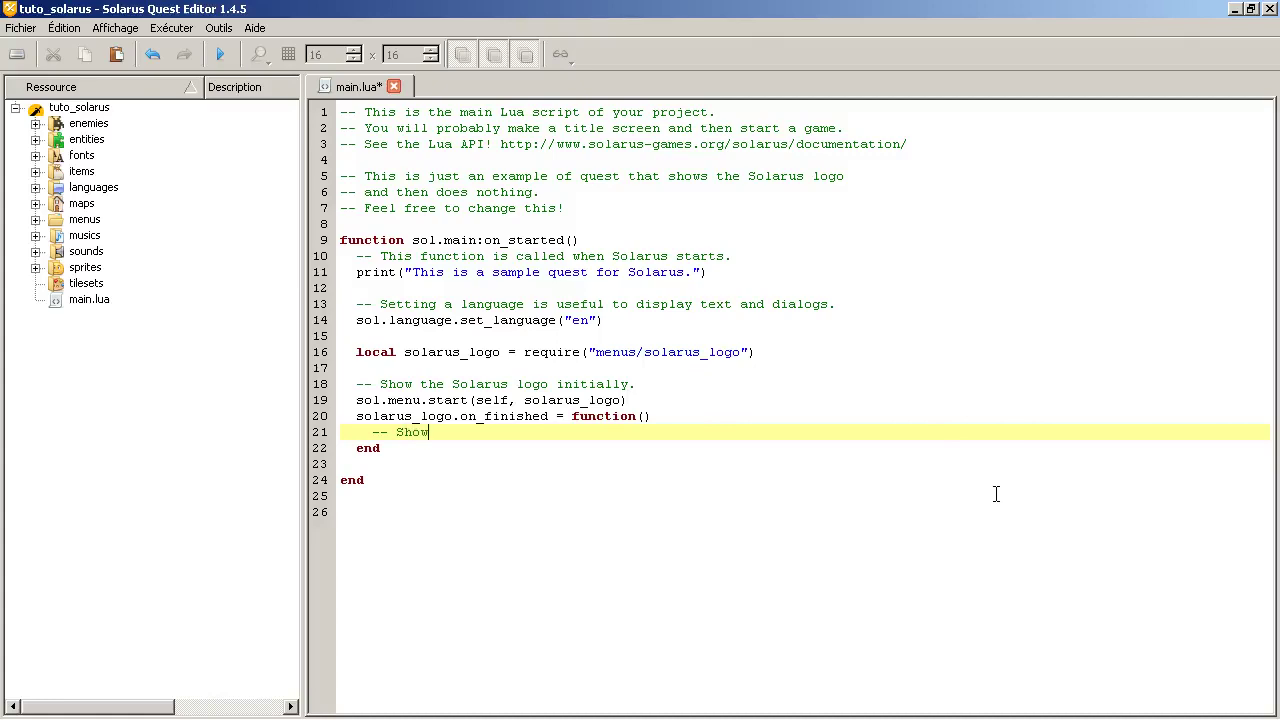
{"action": "type", "text": "Show the challegen"}
{"action": "key", "text": "BackSpace"}
{"action": "type", "text": "nge uest"}
{"action": "key", "text": "BackSpace"}
{"action": "key", "text": "BackSpace"}
{"action": "key", "text": "BackSpace"}
{"action": "key", "text": "BackSpace"}
{"action": "type", "text": "c"}
{"action": "key", "text": "BackSpace"}
{"action": "type", "text": "ccepted "}
{"action": "type", "text": "i,"}
{"action": "key", "text": "BackSpace"}
{"action": "type", "text": "mage."}
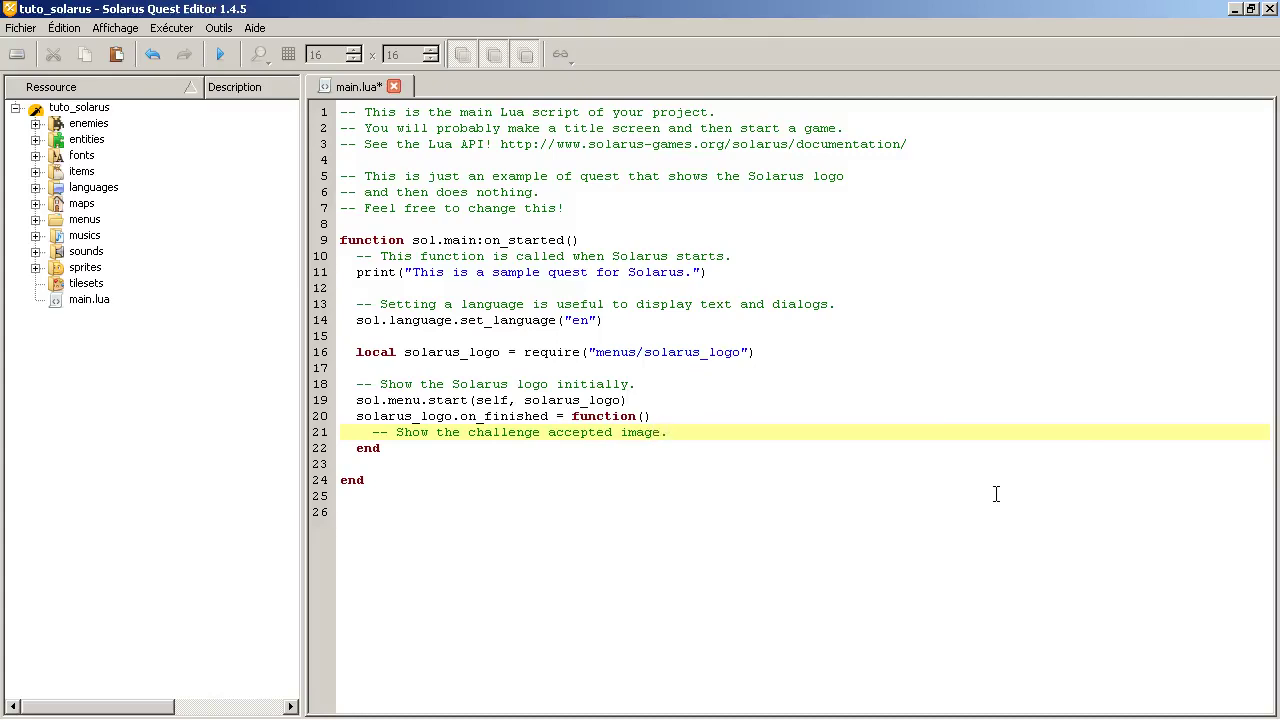
Step: Start a local variable declaration between the header comments and the sol.main:on_started function in main.lua
{"action": "left_click", "coordinate": [415, 527]}
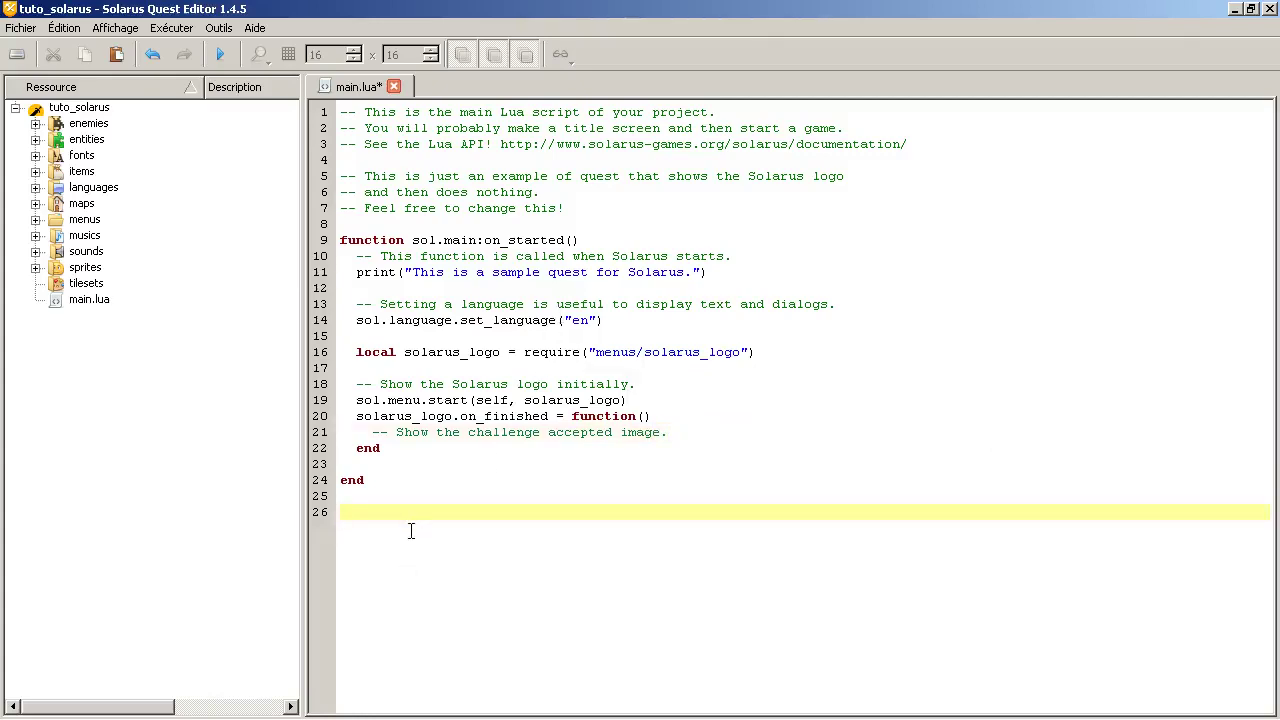
{"action": "left_click", "coordinate": [657, 222]}
{"action": "left_click", "coordinate": [663, 210]}
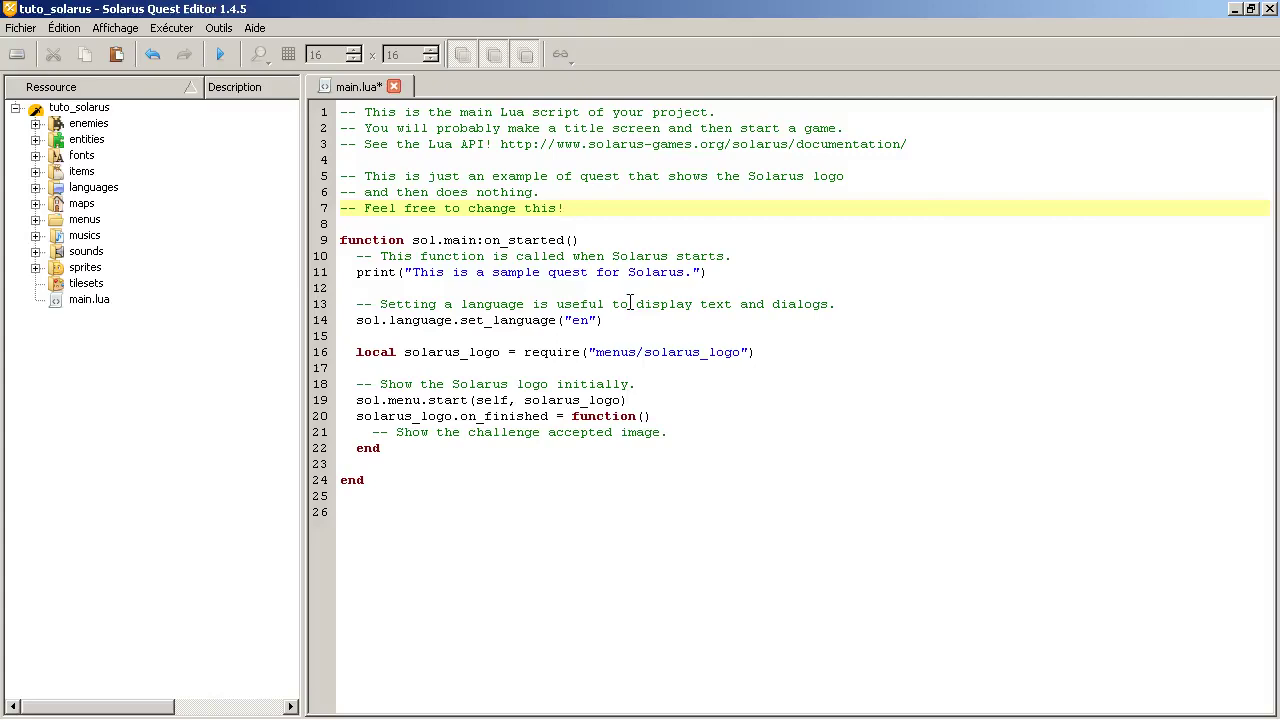
{"action": "key", "text": "Return"}
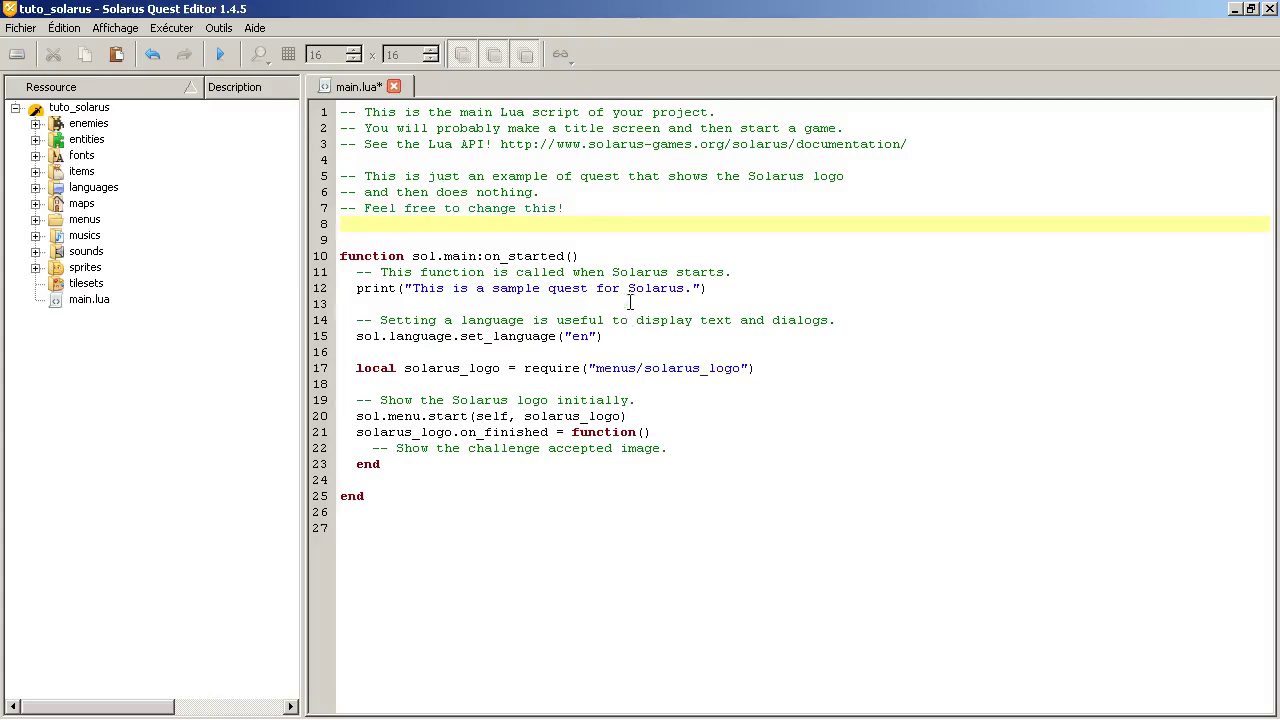
{"action": "key", "text": "Return"}
{"action": "type", "text": "local"}
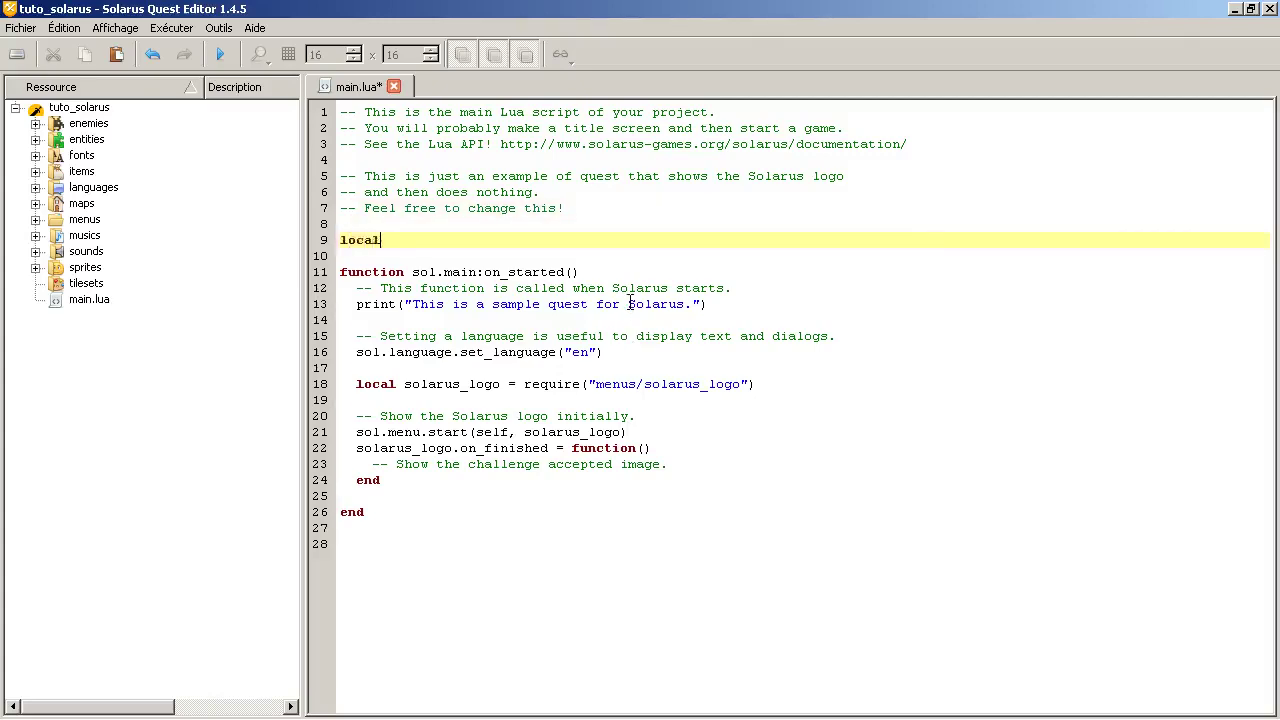